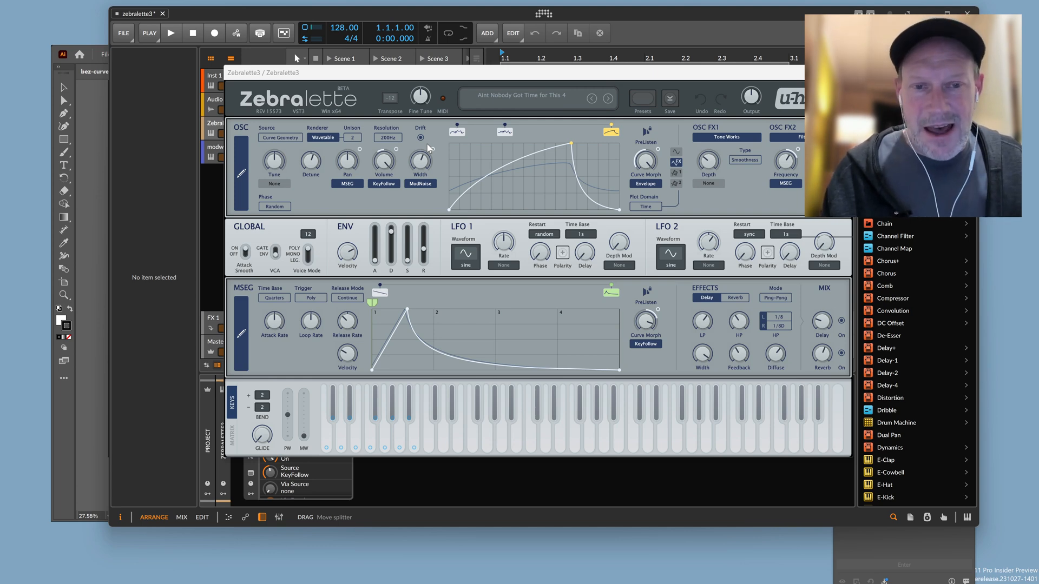
# View the first, second and third oscillator curves one after another in the OSC curve display.
pyautogui.click(461, 136)
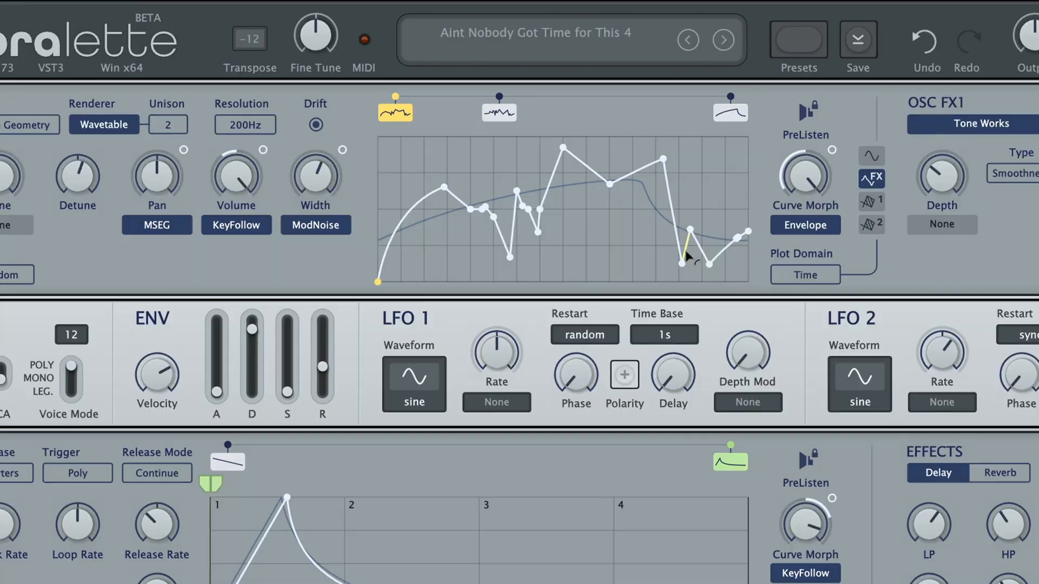
pyautogui.click(510, 114)
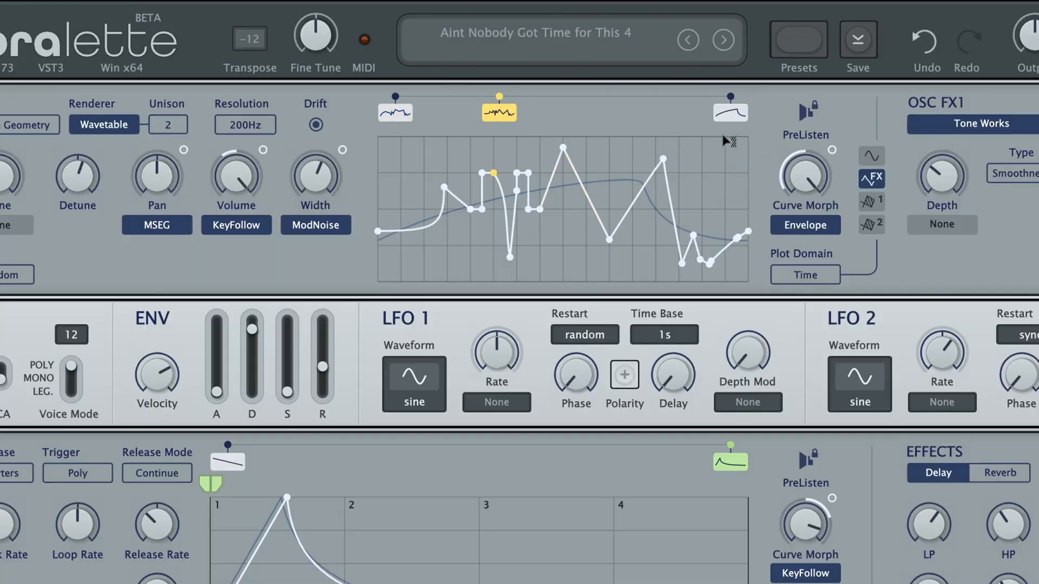
pyautogui.click(741, 114)
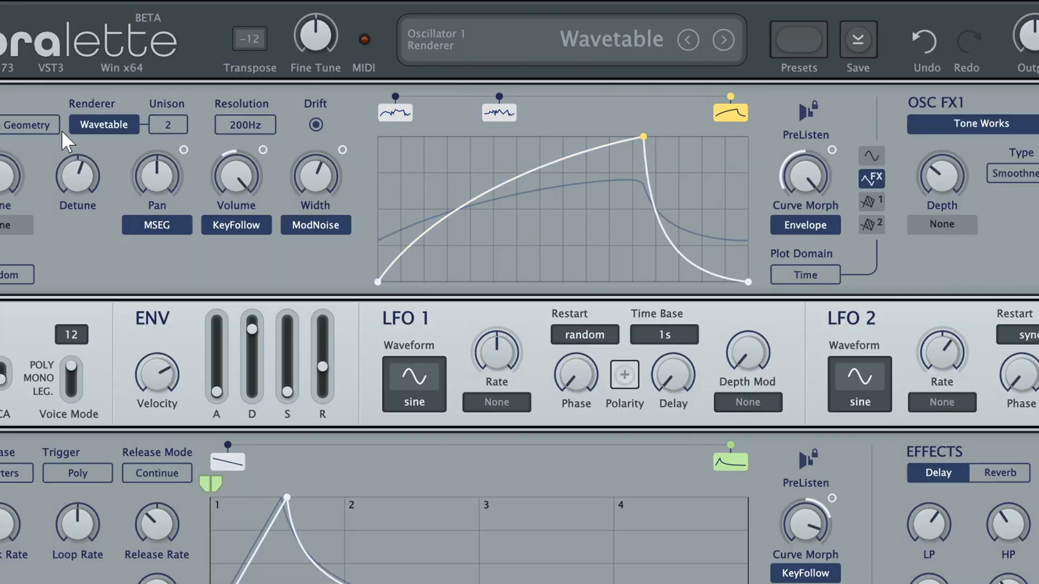
# Try Curve Spectrum as the oscillator source, and return the source to Curve Geometry.
pyautogui.click(20, 125)
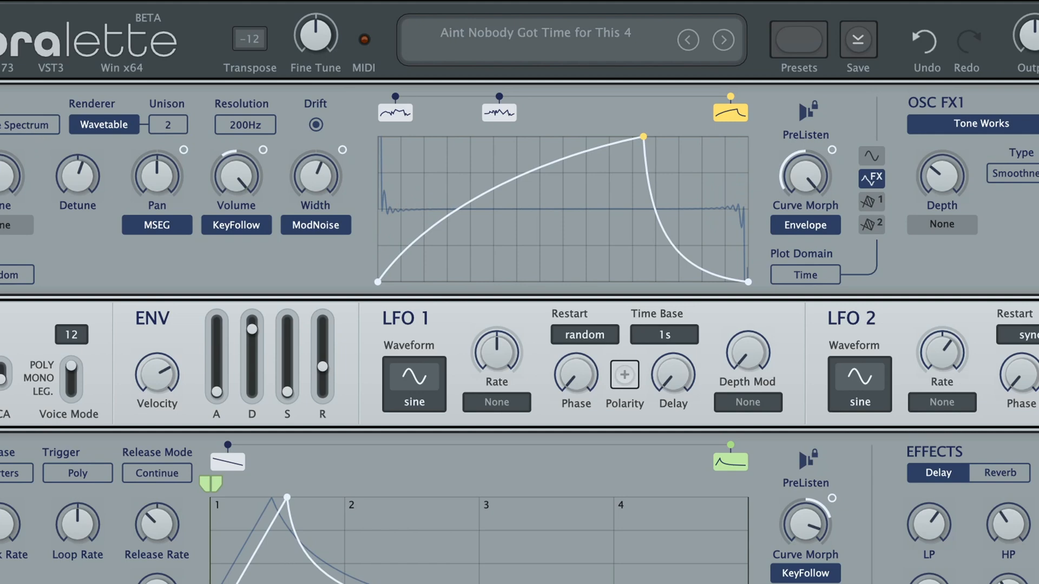
pyautogui.click(28, 128)
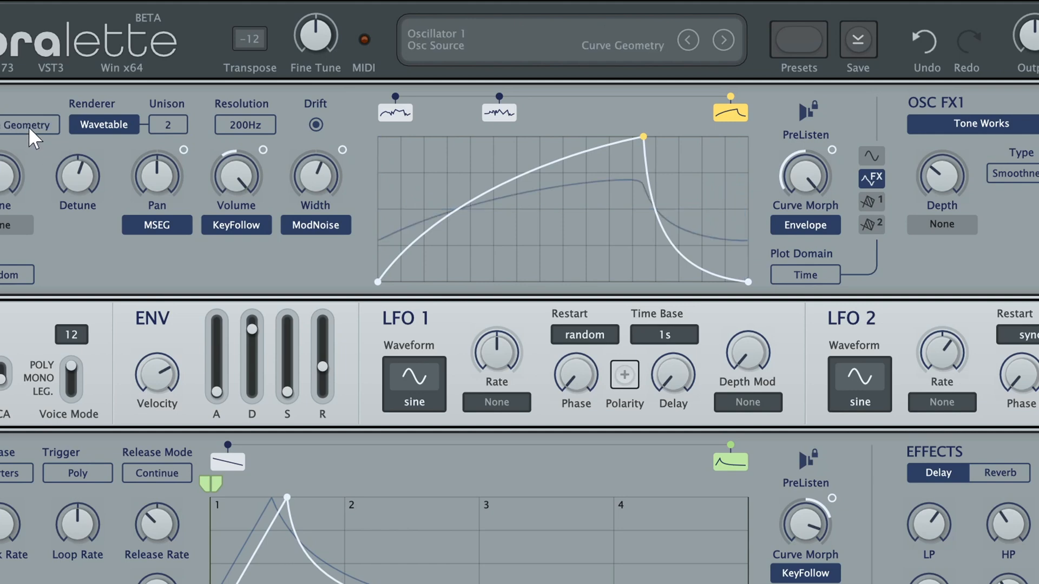
# Step through all three oscillator curves again, and review the effect types offered for OSC FX1.
pyautogui.click(398, 114)
pyautogui.click(508, 116)
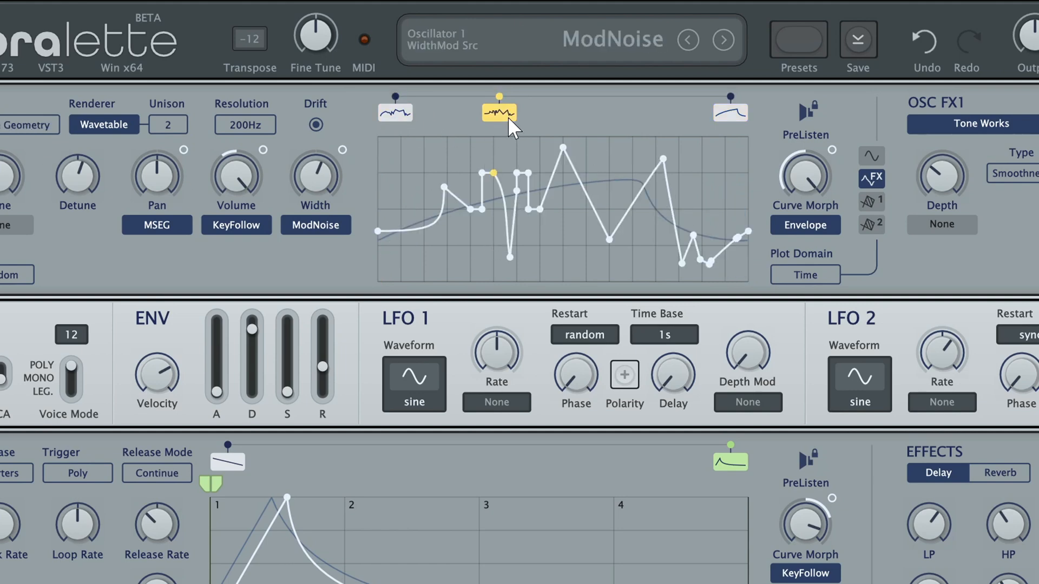
pyautogui.click(732, 114)
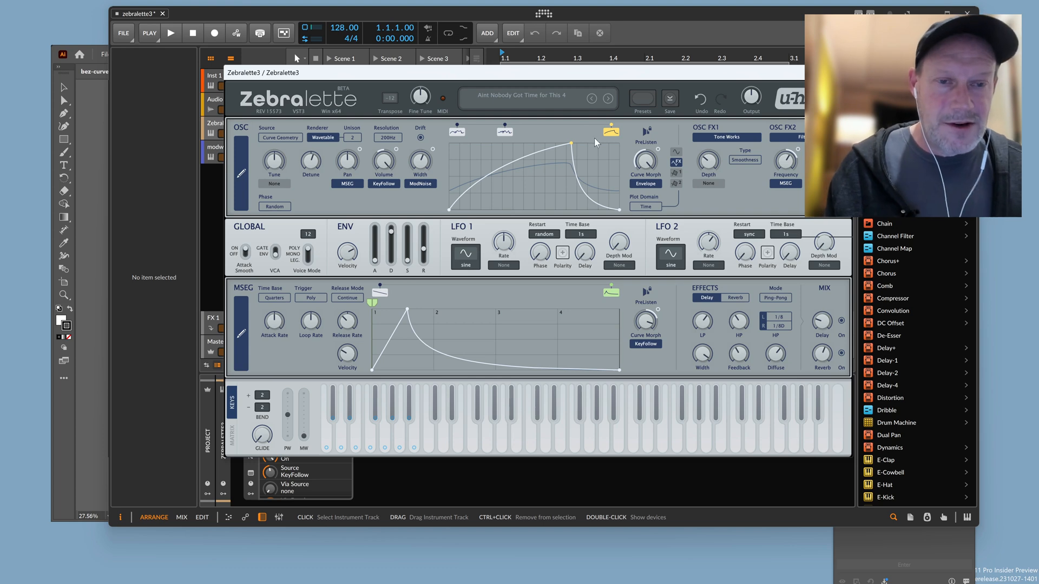
pyautogui.click(739, 139)
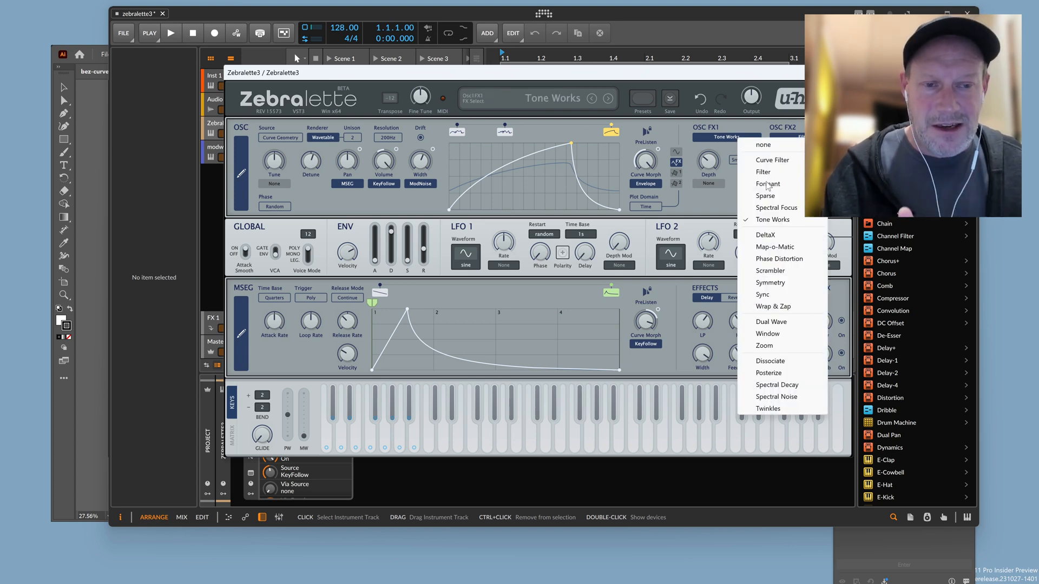
pyautogui.click(670, 133)
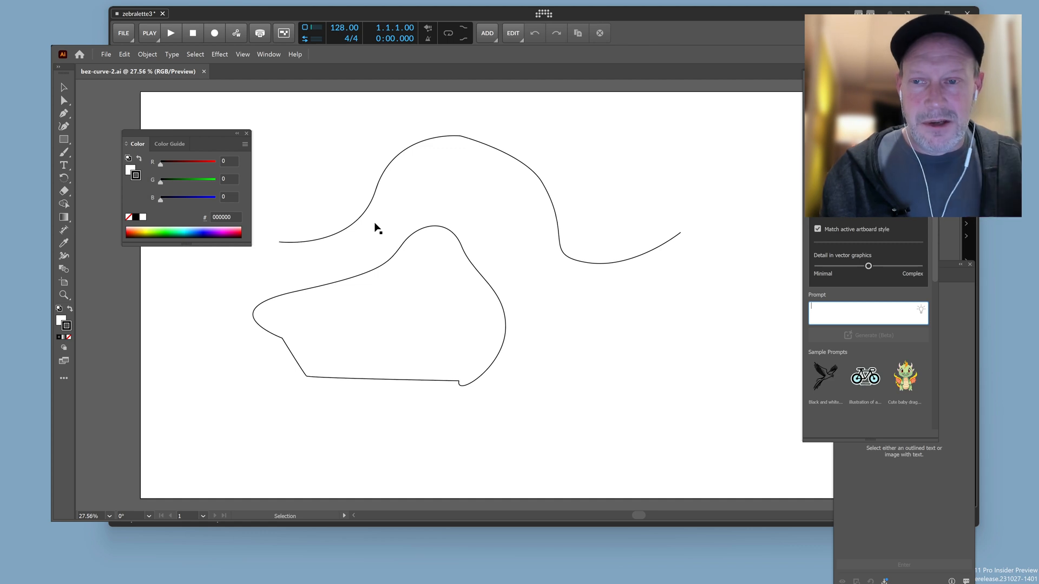
# In Illustrator, select the upper open curve for editing with the Direct Selection tool, postponing the Generative AI introduction.
pyautogui.click(460, 138)
pyautogui.click(460, 137)
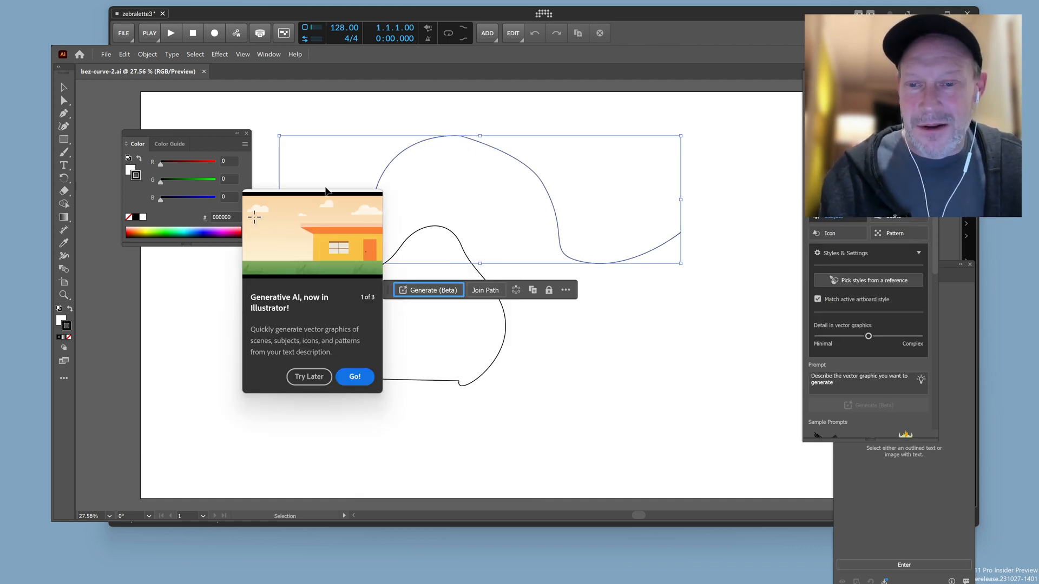
pyautogui.click(316, 375)
pyautogui.click(64, 100)
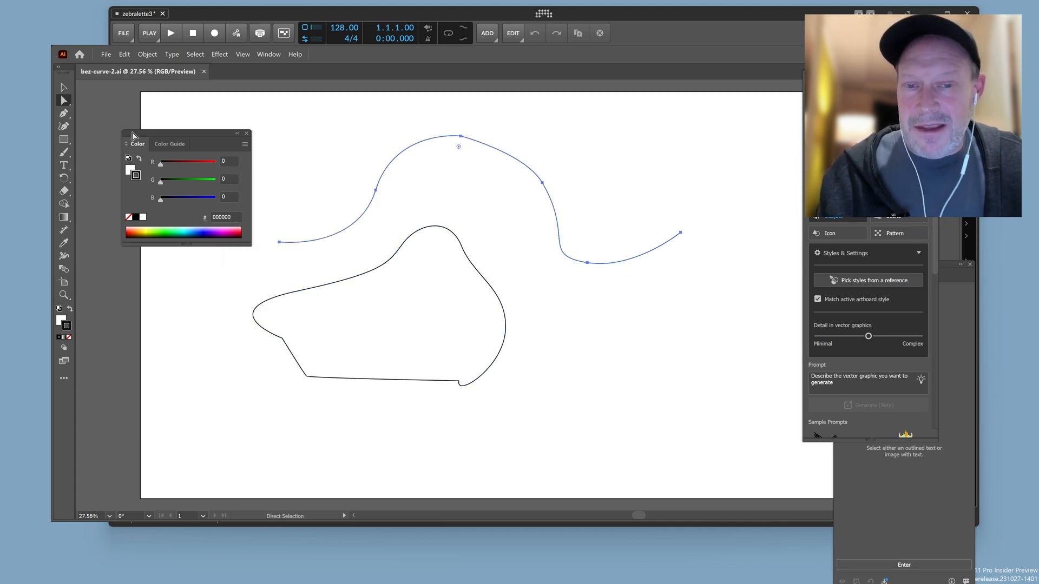
# Reshape the upper curve's segment after its peak by changing the direction handle of the next anchor point.
pyautogui.click(460, 136)
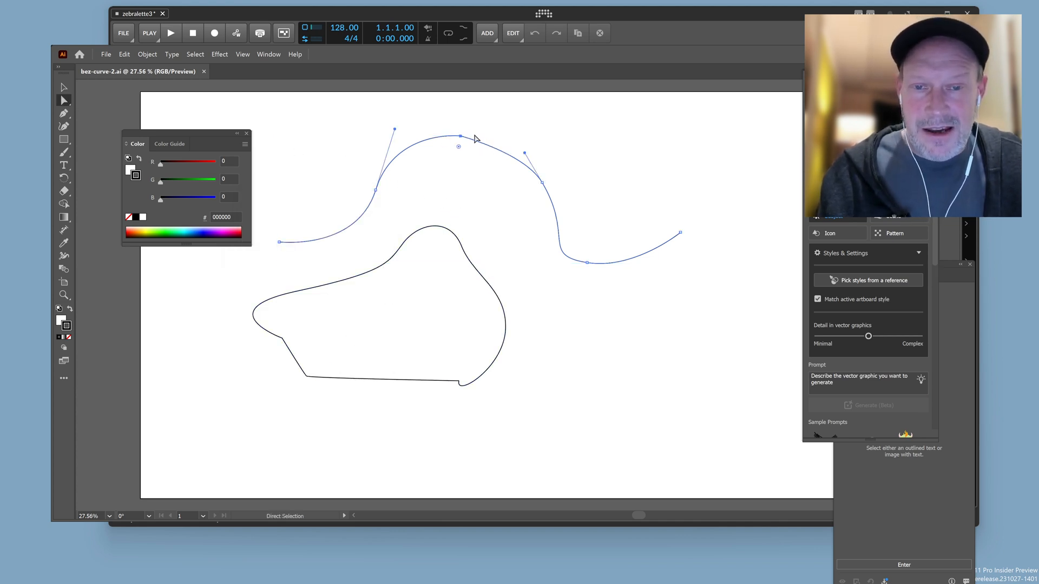
pyautogui.click(532, 162)
pyautogui.moveTo(546, 142); pyautogui.dragTo(523, 123)
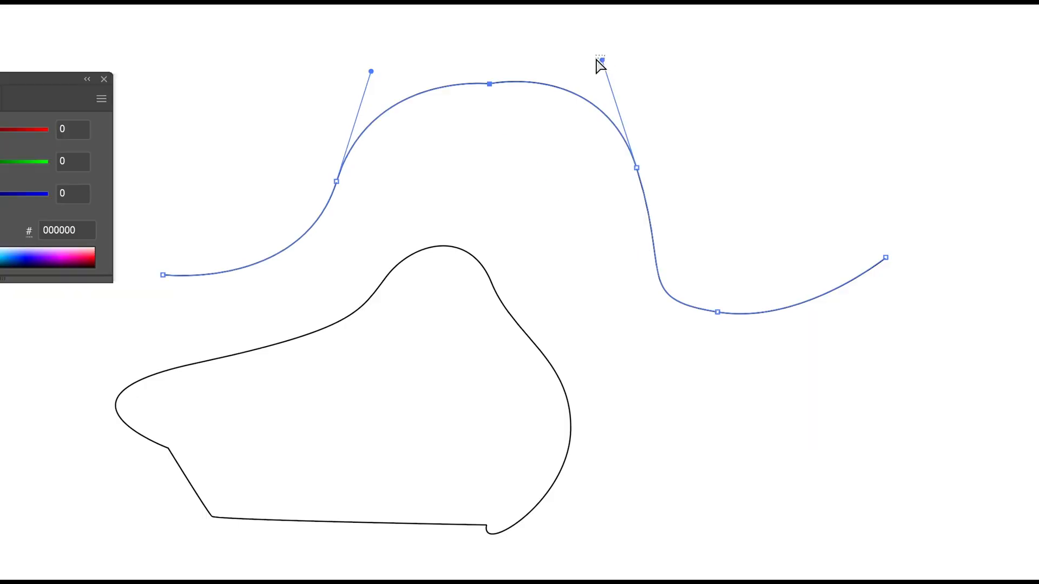
pyautogui.click(529, 130)
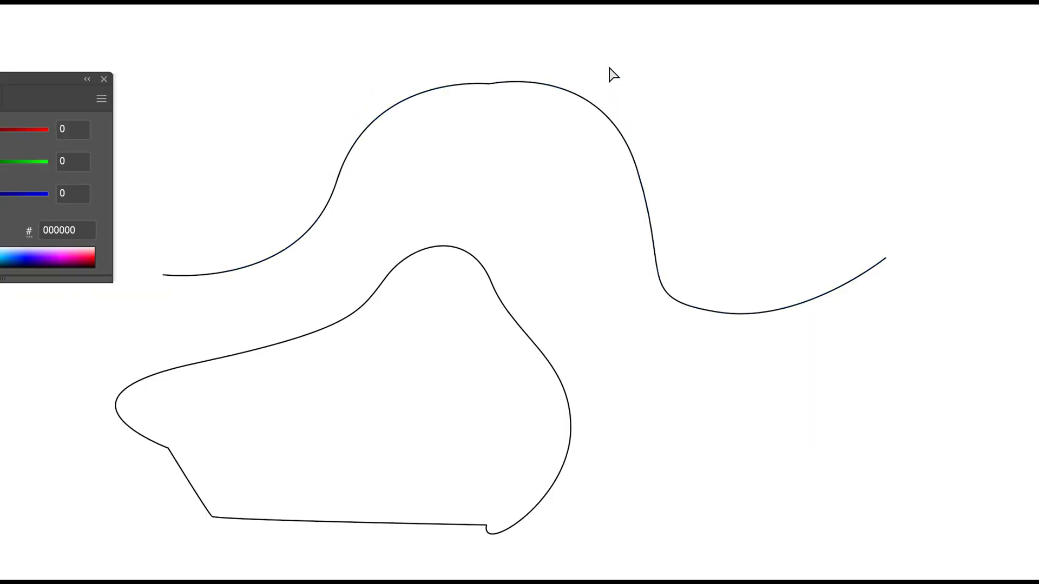
pyautogui.click(630, 150)
pyautogui.moveTo(605, 63); pyautogui.dragTo(604, 124)
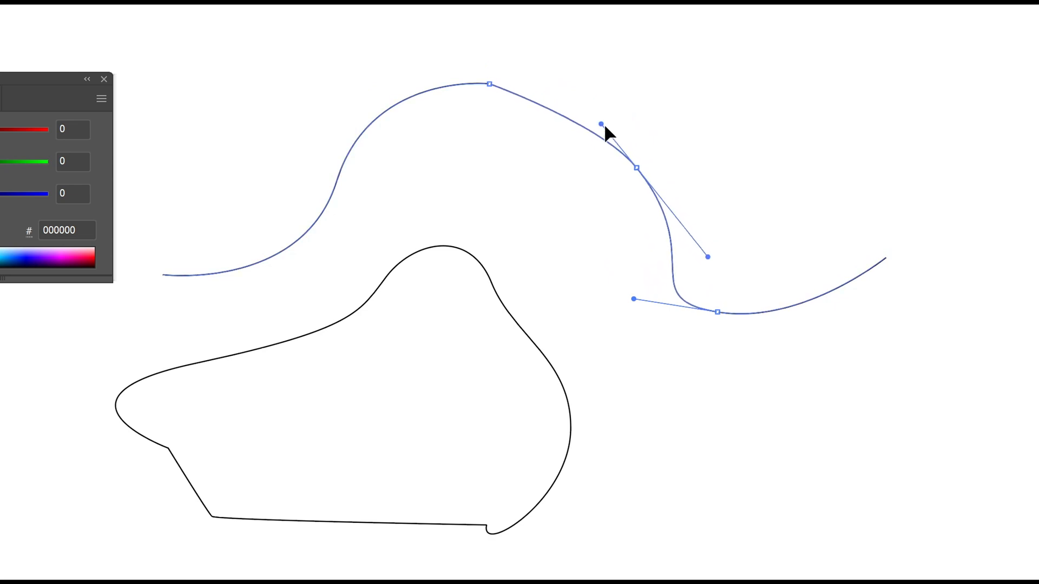
# Move the anchor point after the peak down and inward, with its direction handles nearly horizontal, to form a shoulder.
pyautogui.click(637, 168)
pyautogui.moveTo(708, 257); pyautogui.dragTo(710, 178)
pyautogui.moveTo(638, 167); pyautogui.dragTo(771, 175)
pyautogui.moveTo(636, 176); pyautogui.dragTo(644, 184)
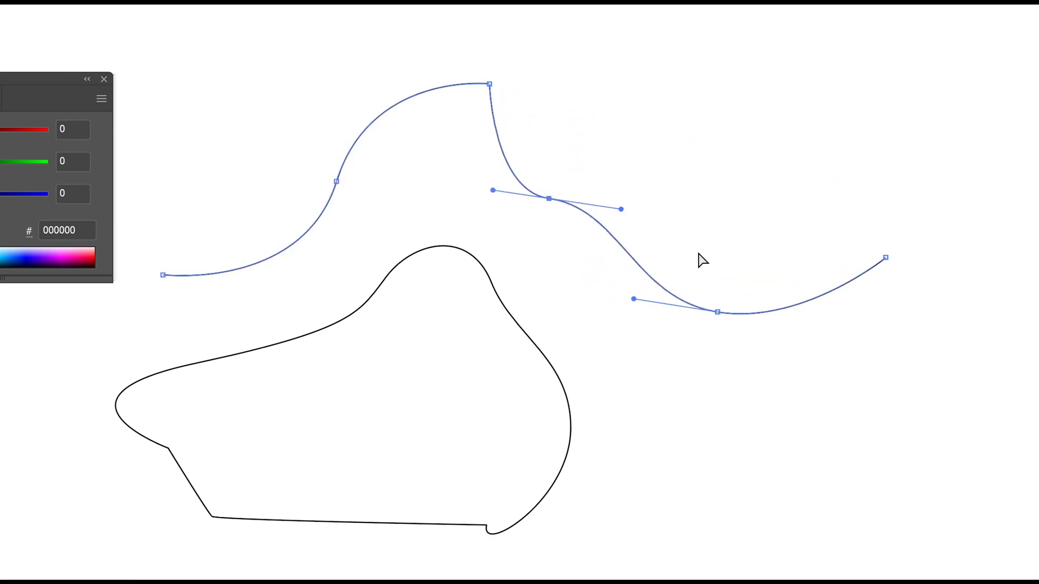
# Extend the upper curve's final endpoint outward and upward, and lengthen the valley anchor's outgoing handle to bow the last segment.
pyautogui.moveTo(885, 259); pyautogui.dragTo(985, 230)
pyautogui.moveTo(796, 326)
pyautogui.mouseDown()
pyautogui.moveTo(836, 306)
pyautogui.moveTo(806, 324)
pyautogui.mouseUp()
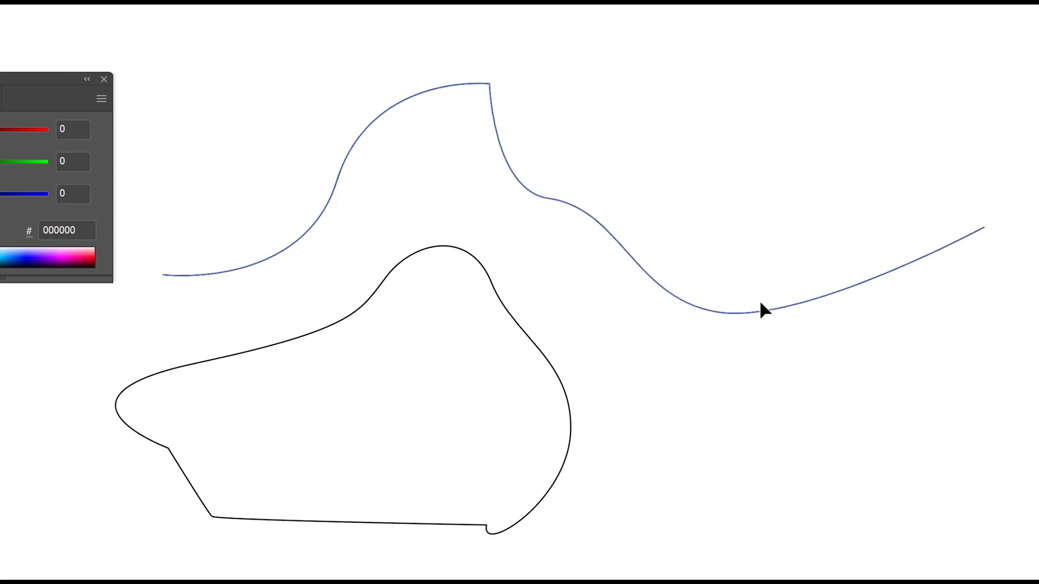
pyautogui.click(716, 312)
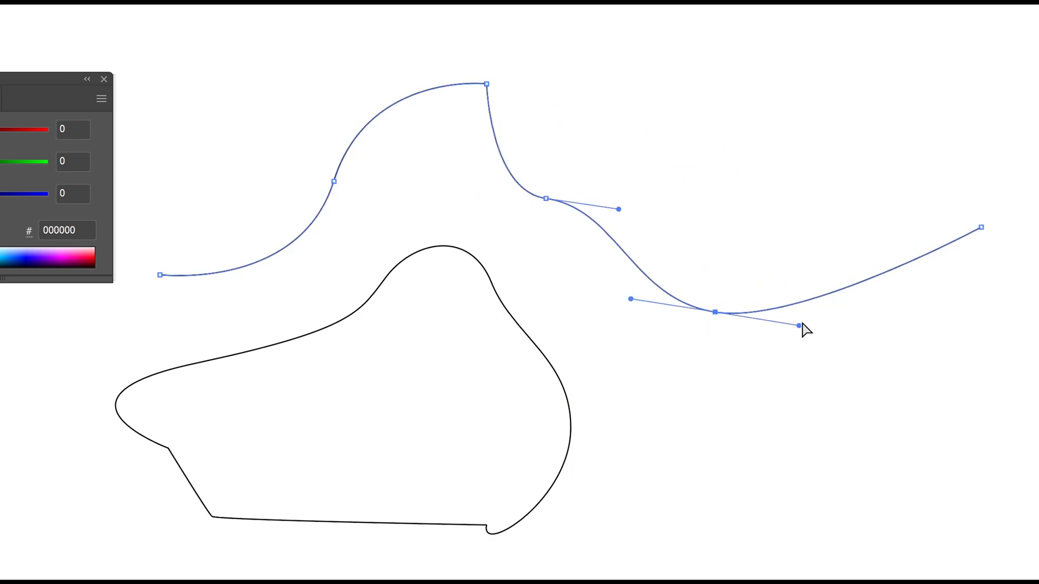
pyautogui.moveTo(799, 326); pyautogui.dragTo(896, 294)
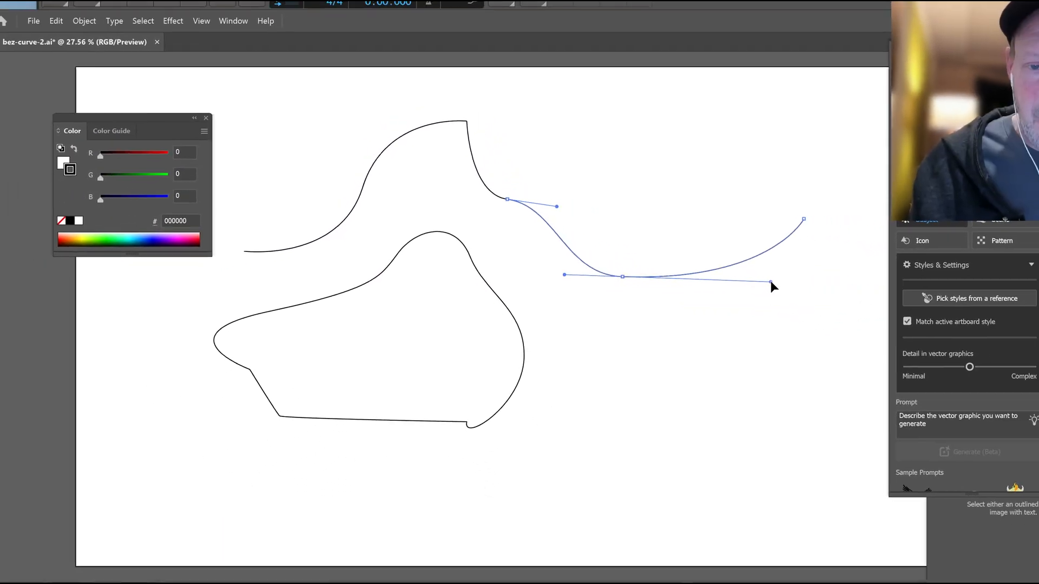
pyautogui.moveTo(771, 281); pyautogui.dragTo(770, 282)
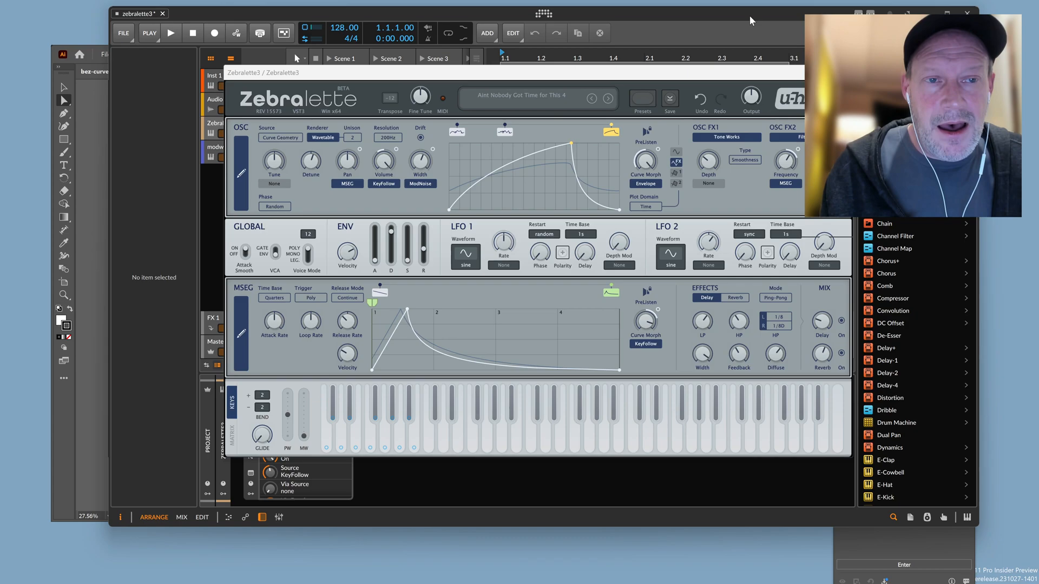
# Switch back to Zebralette3 in Bitwig Studio and look through its preset list without loading another preset.
pyautogui.click(750, 20)
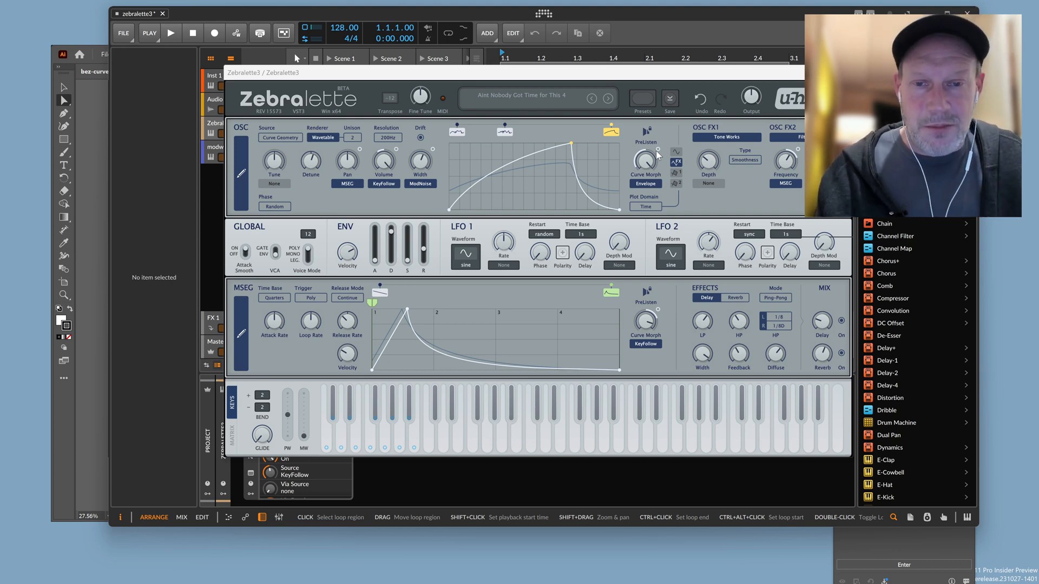
pyautogui.click(509, 101)
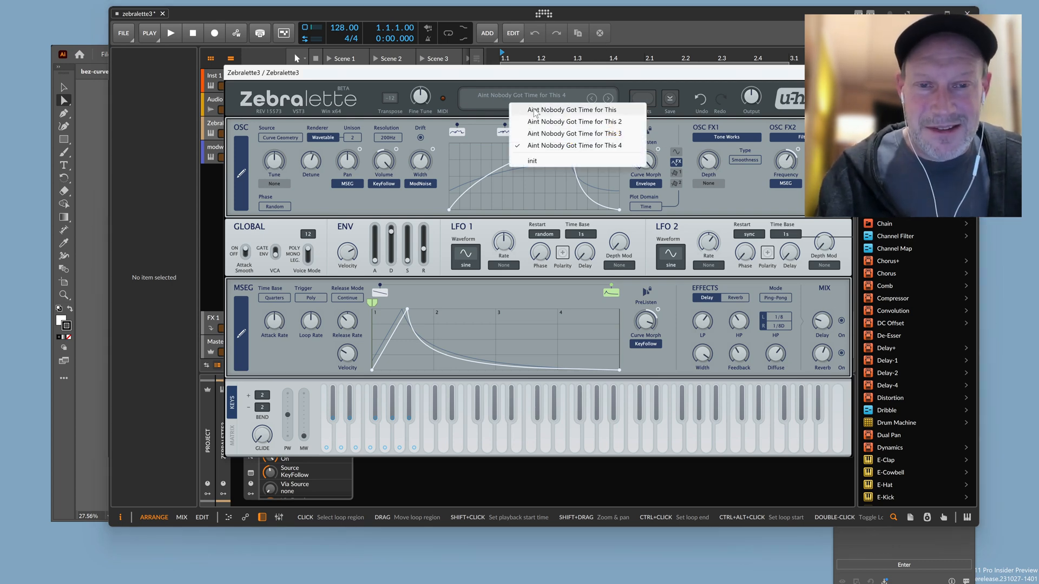
pyautogui.click(489, 98)
pyautogui.click(508, 80)
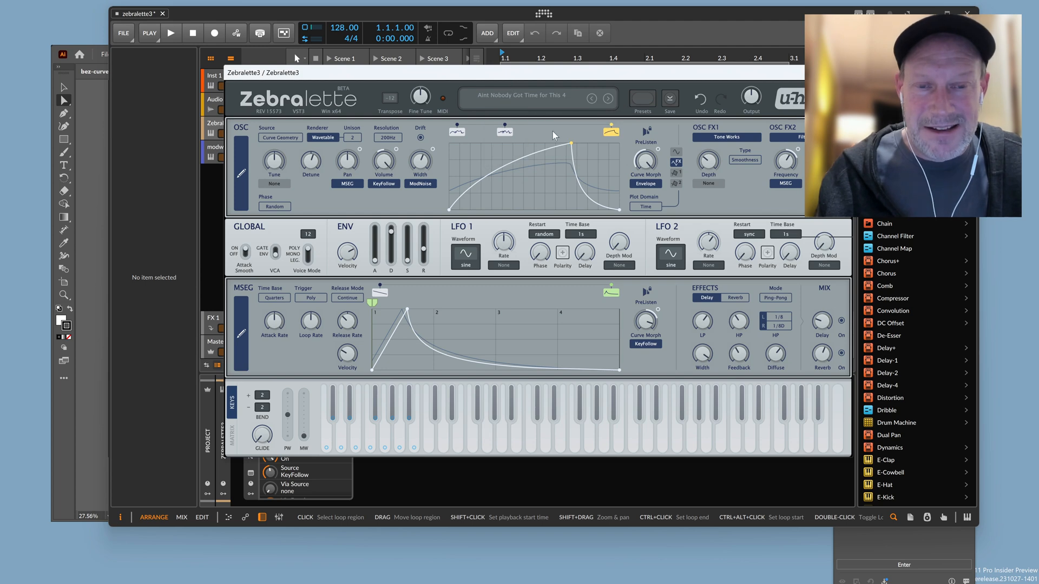
# Reshape the first oscillator curve by raising an early point into a tall spike and lowering points in its middle section.
pyautogui.click(457, 133)
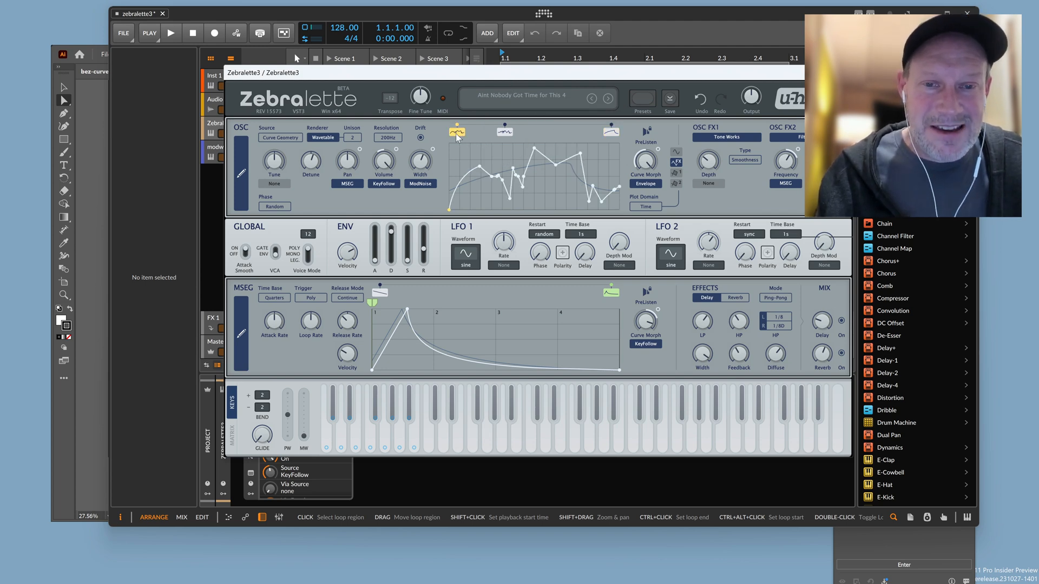
pyautogui.moveTo(512, 169); pyautogui.dragTo(511, 151)
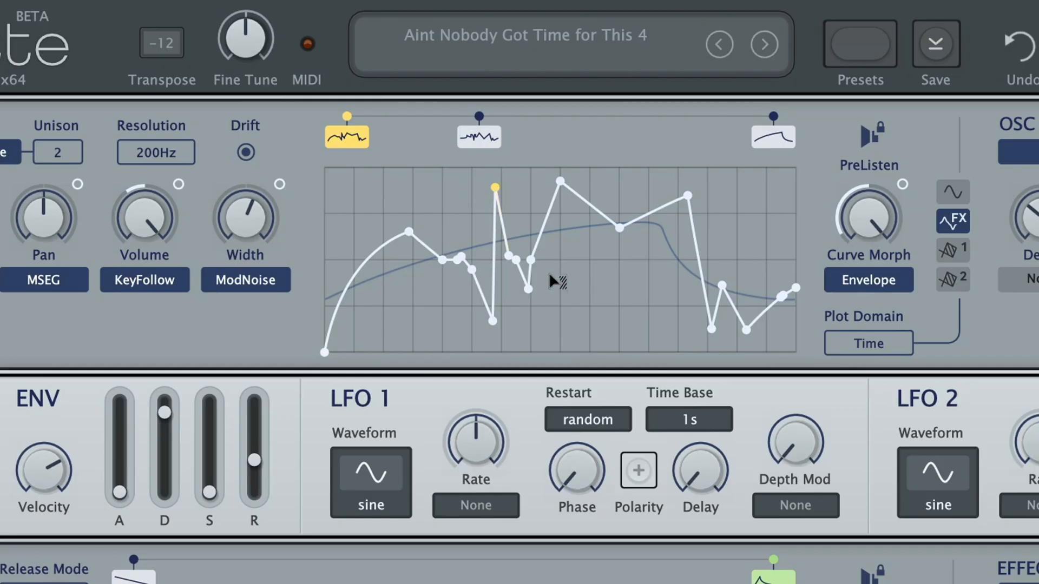
pyautogui.moveTo(531, 261); pyautogui.dragTo(654, 288)
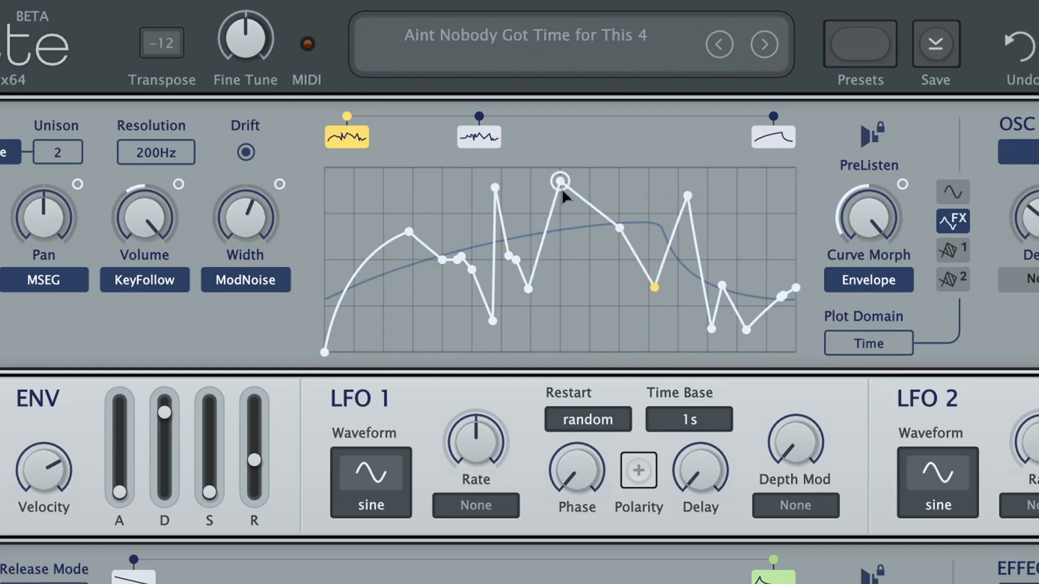
pyautogui.moveTo(561, 184); pyautogui.dragTo(578, 286)
pyautogui.moveTo(620, 229); pyautogui.dragTo(626, 306)
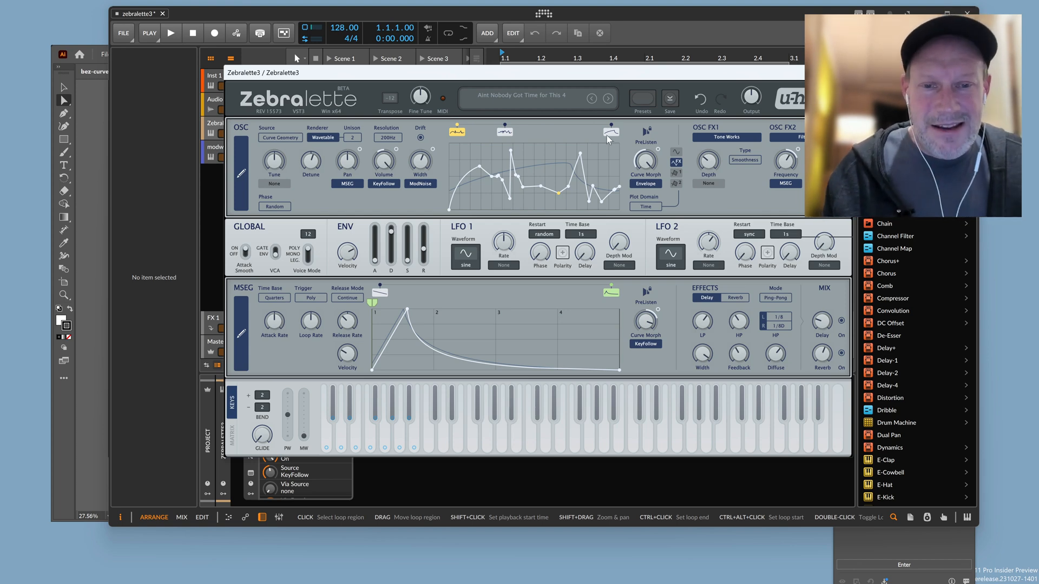
# In the full OSC Editor, add a second tall spike and a deep dip to the first curve, and raise its opening peak.
pyautogui.click(242, 174)
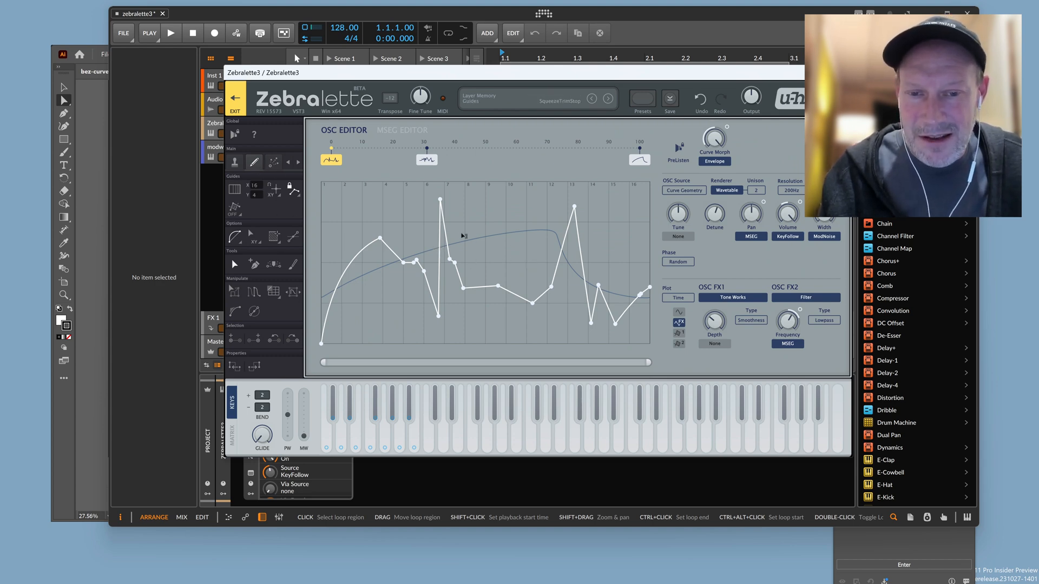
pyautogui.moveTo(498, 285); pyautogui.dragTo(506, 260)
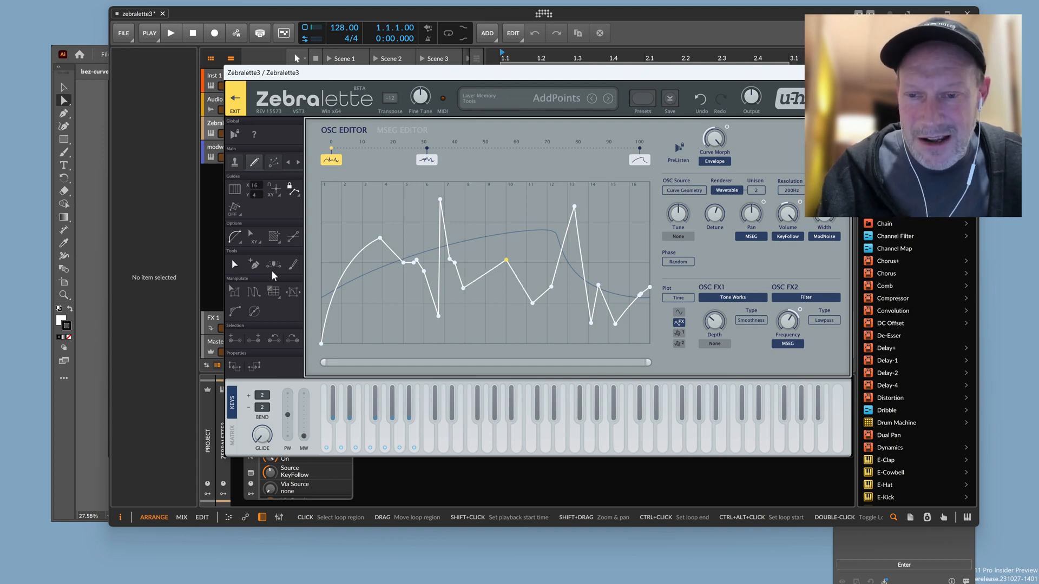
pyautogui.click(471, 288)
pyautogui.moveTo(506, 261); pyautogui.dragTo(534, 199)
pyautogui.moveTo(552, 286); pyautogui.dragTo(571, 312)
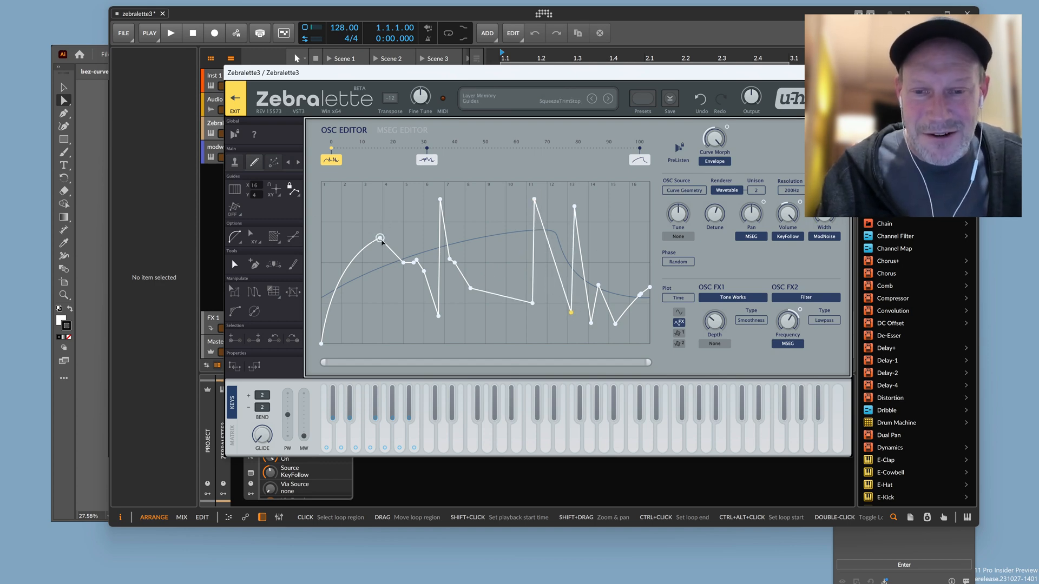
pyautogui.moveTo(380, 239); pyautogui.dragTo(383, 206)
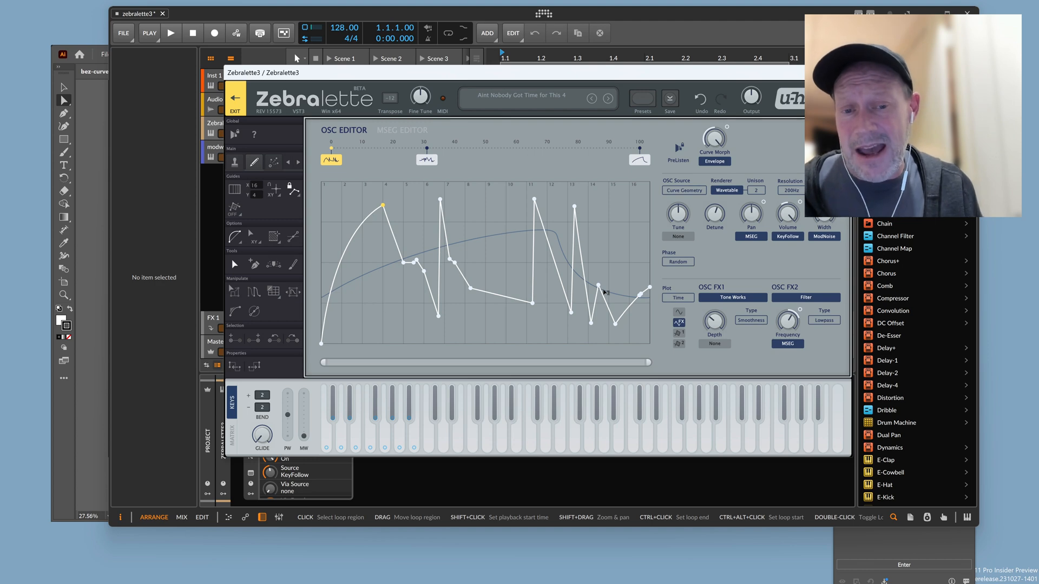
# View the third and second curves in the OSC Editor, and return to the main synth view.
pyautogui.click(644, 161)
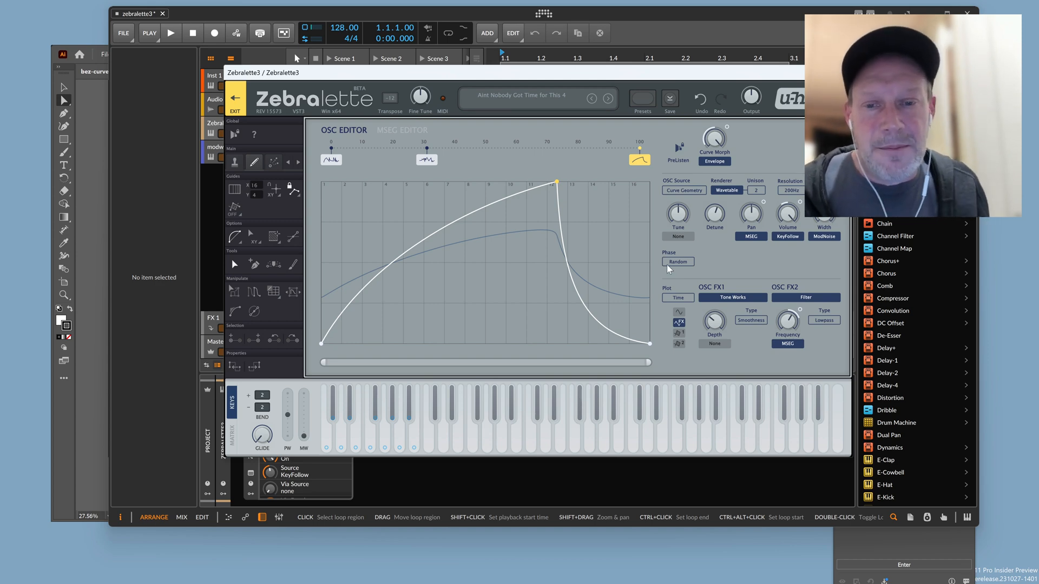
pyautogui.click(424, 162)
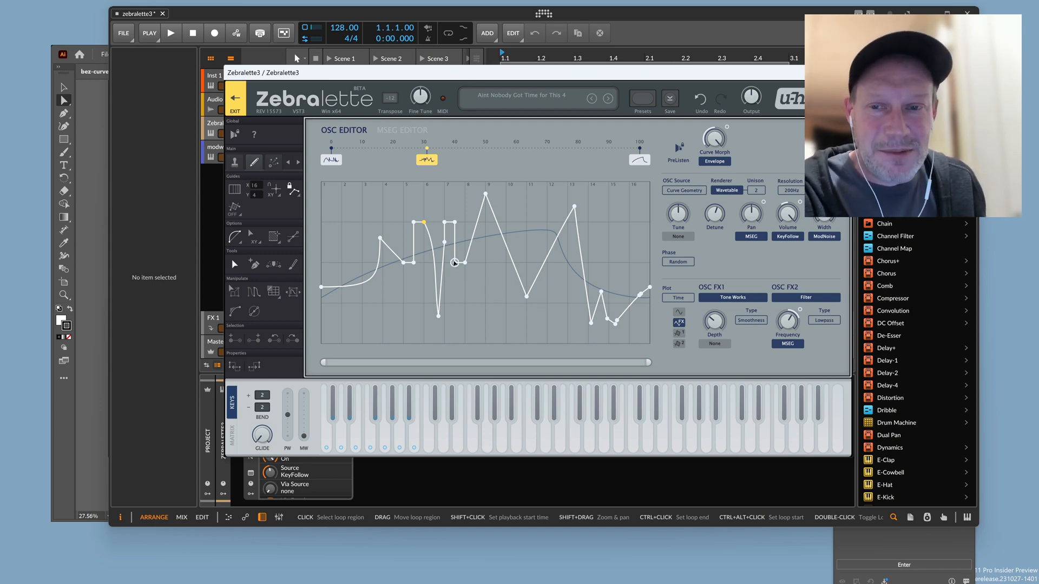
pyautogui.click(233, 102)
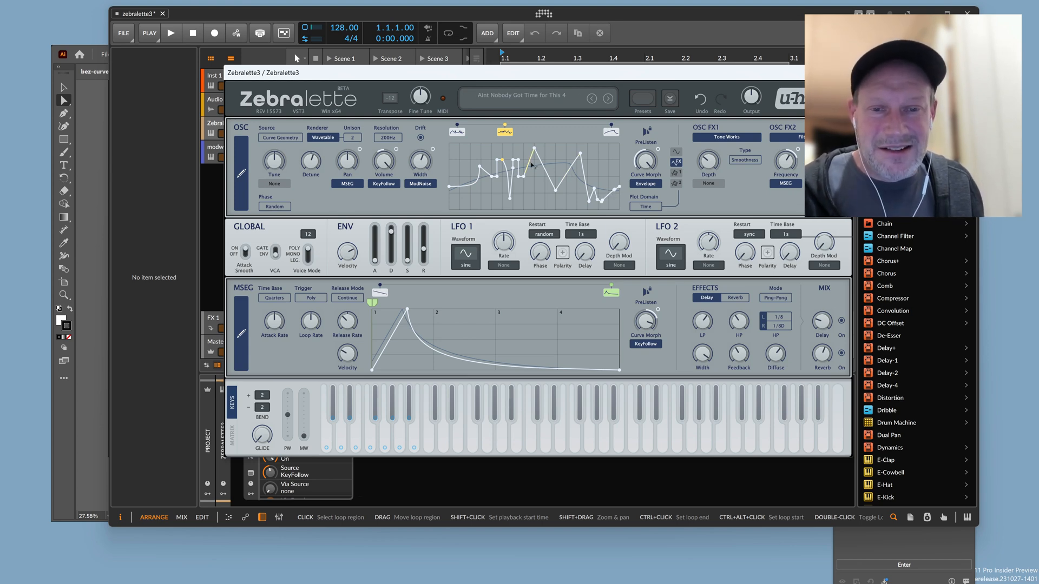
# Show the vector curves in Illustrator again, and return to Zebralette3 in Bitwig Studio.
pyautogui.click(80, 175)
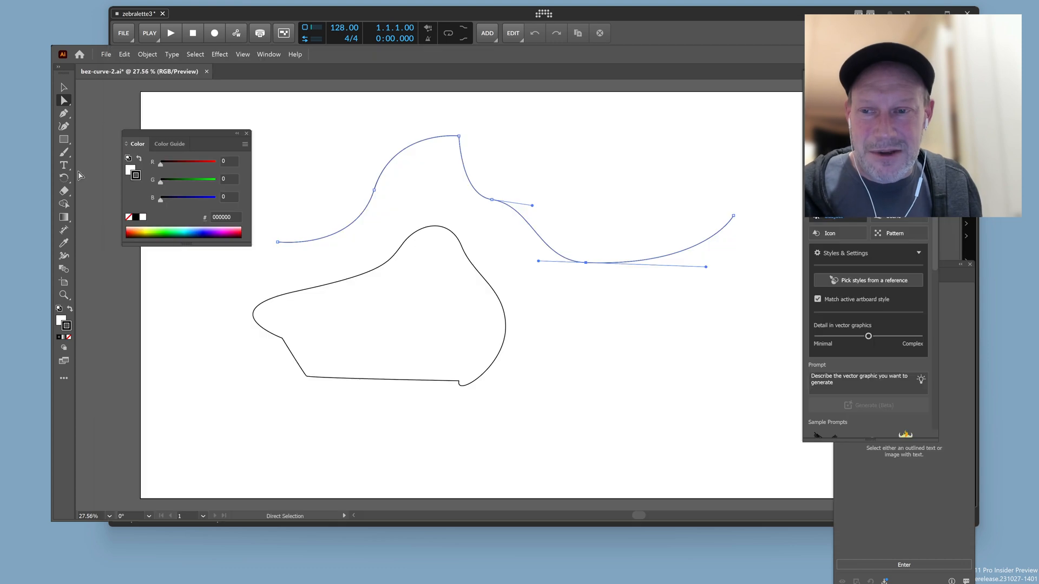
pyautogui.click(771, 20)
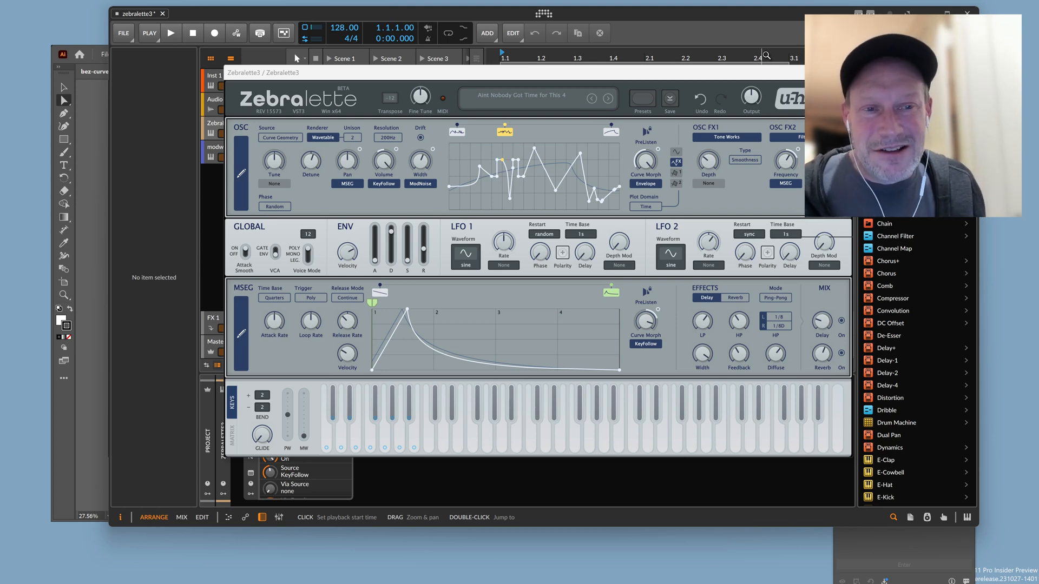
pyautogui.moveTo(246, 576)
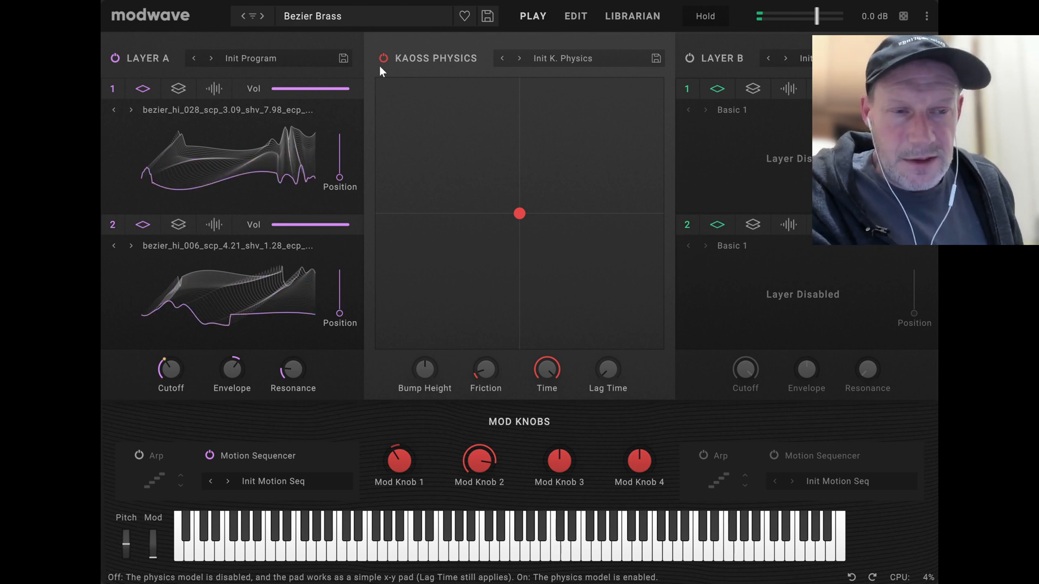
# Load the Bezier Explorer performance from the performance list.
pyautogui.click(335, 15)
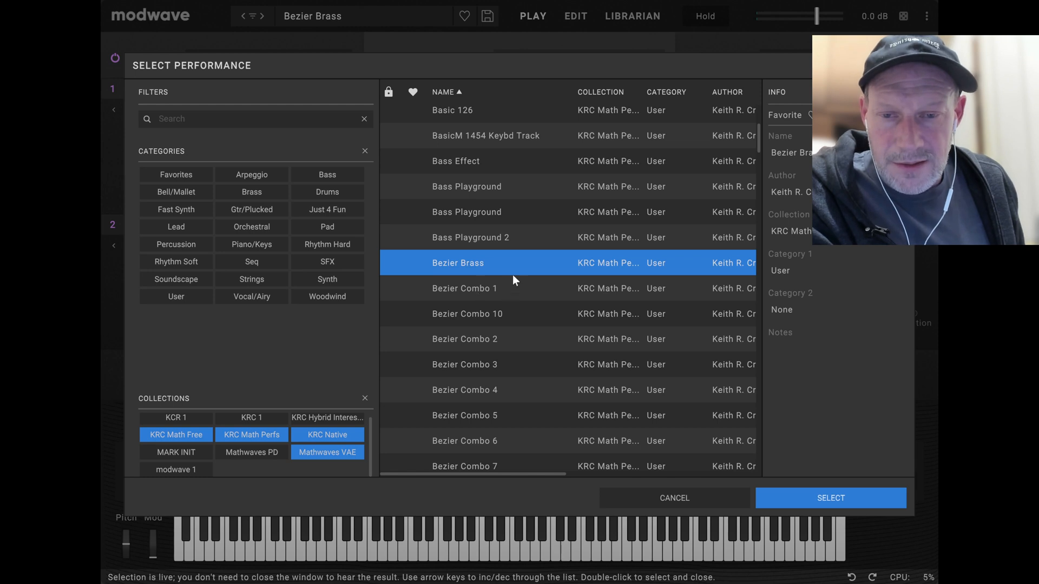
pyautogui.scroll(-6, 513, 278)
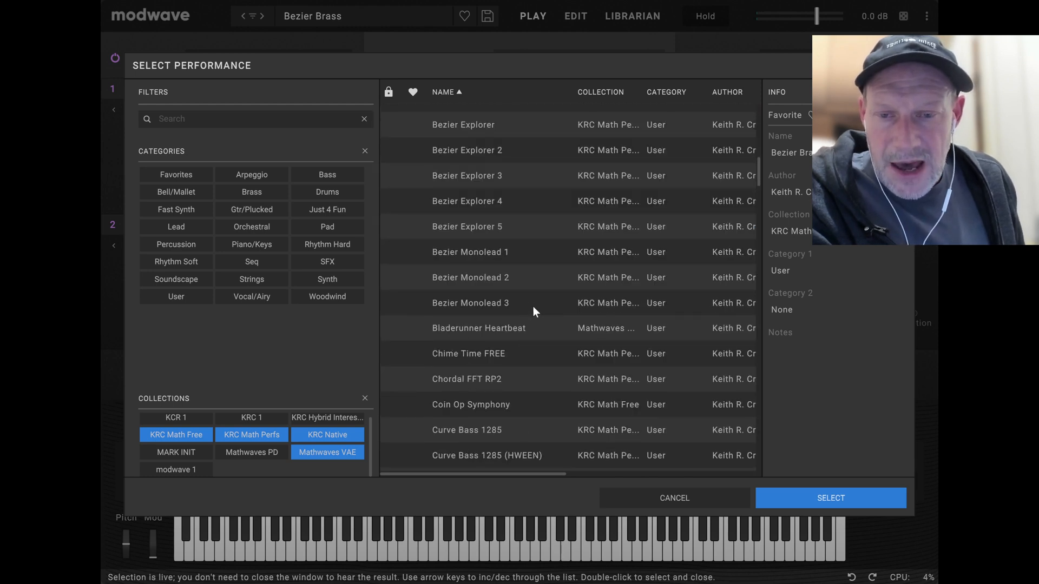
pyautogui.scroll(1, 517, 304)
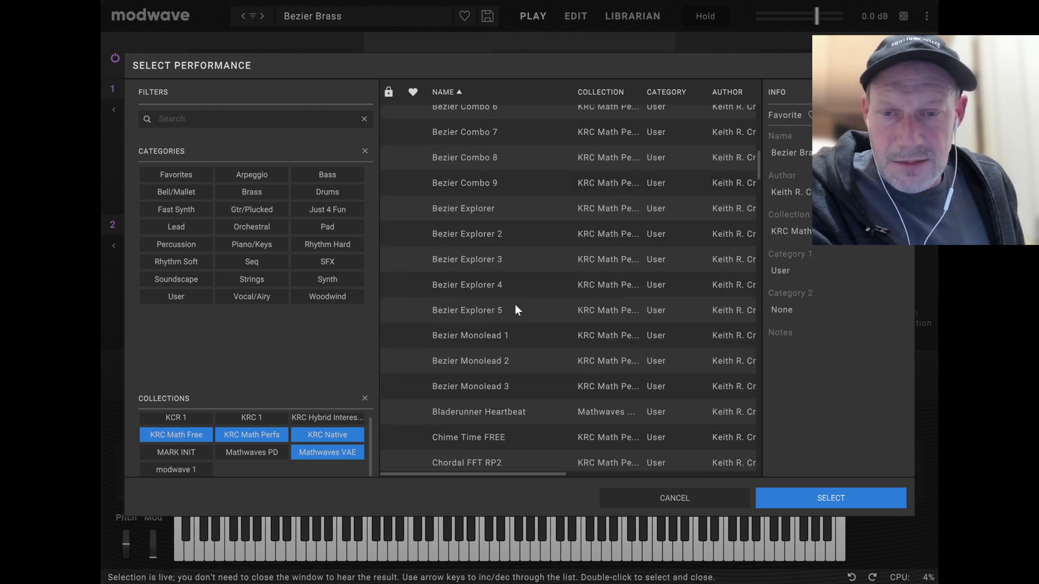
pyautogui.click(476, 211)
pyautogui.click(802, 498)
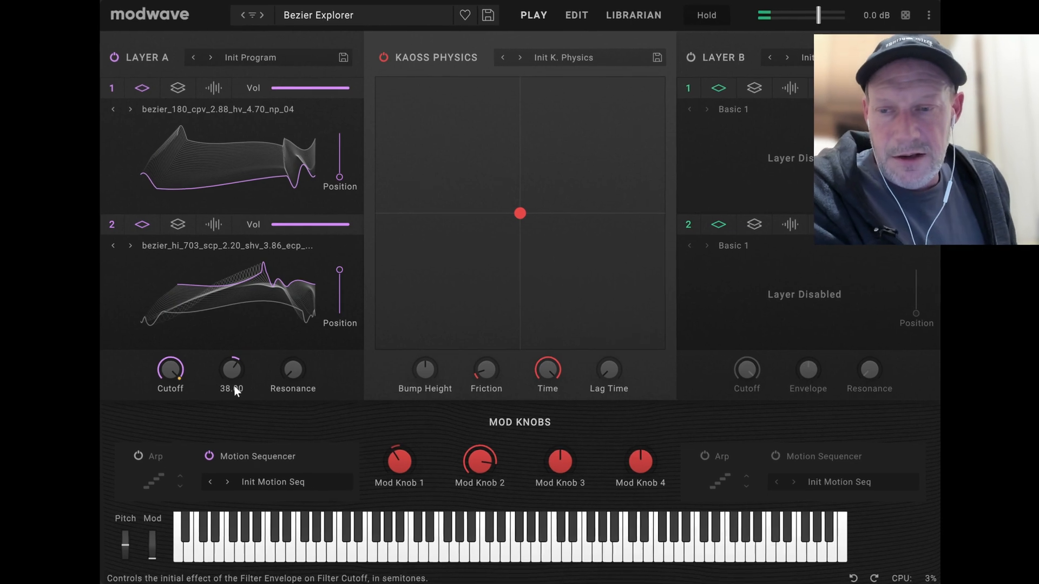
# Show oscillator 1 of Layer A in the synthesis editor and lower OSC 2's mixer level to zero.
pyautogui.moveTo(174, 416)
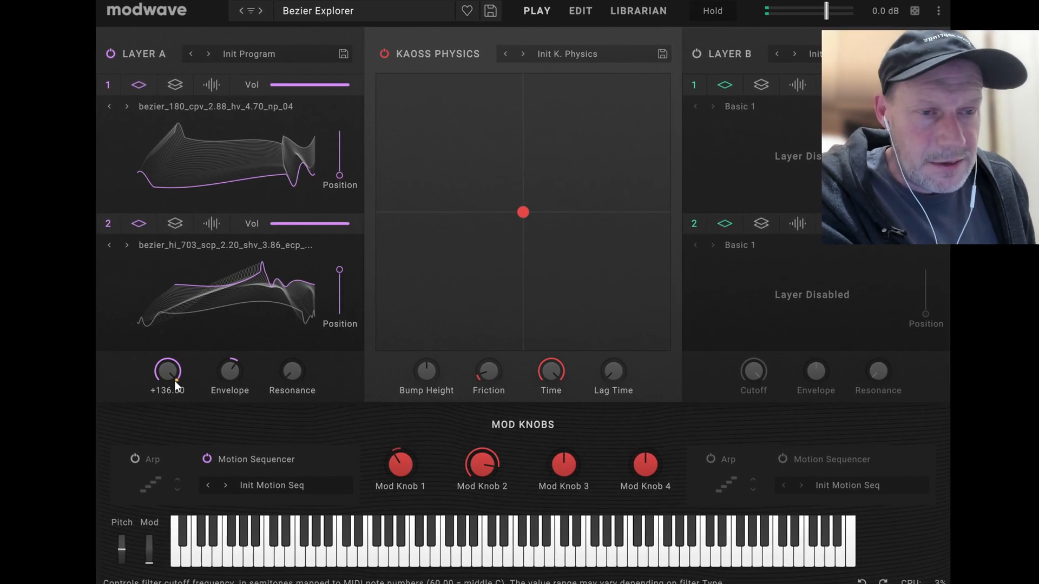
pyautogui.moveTo(352, 328)
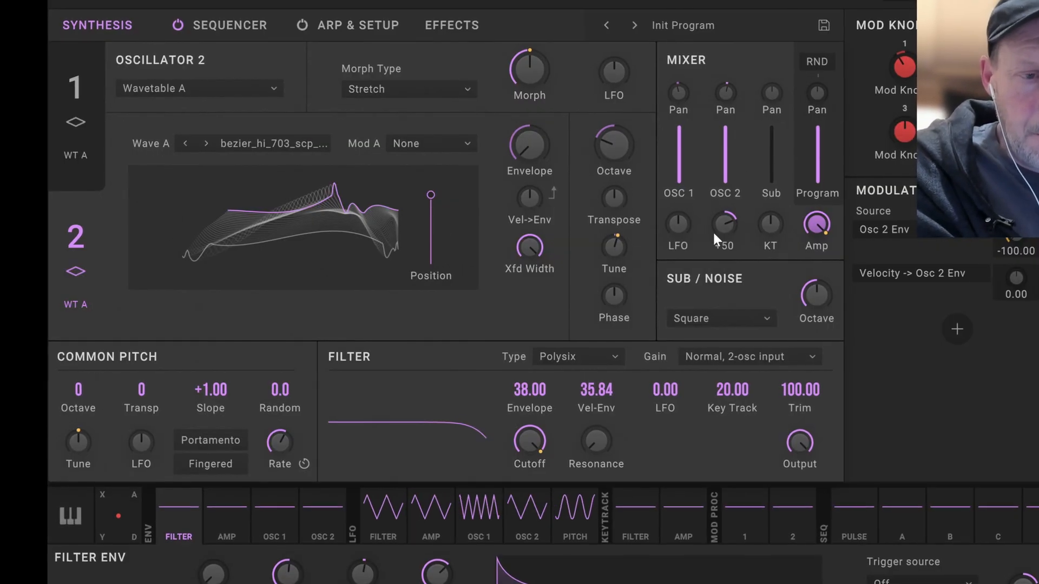
pyautogui.click(75, 83)
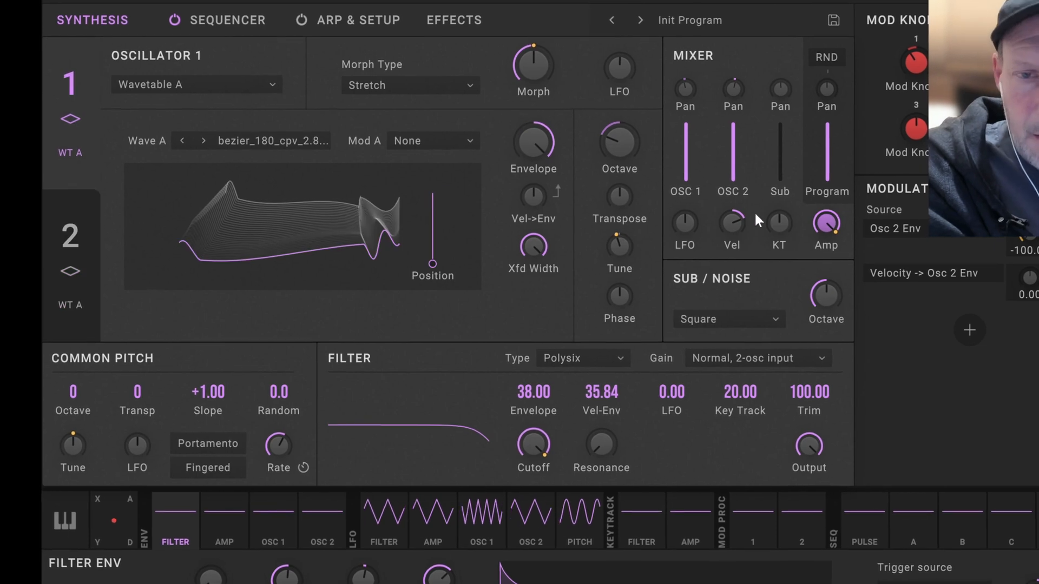
pyautogui.moveTo(739, 128); pyautogui.dragTo(746, 270)
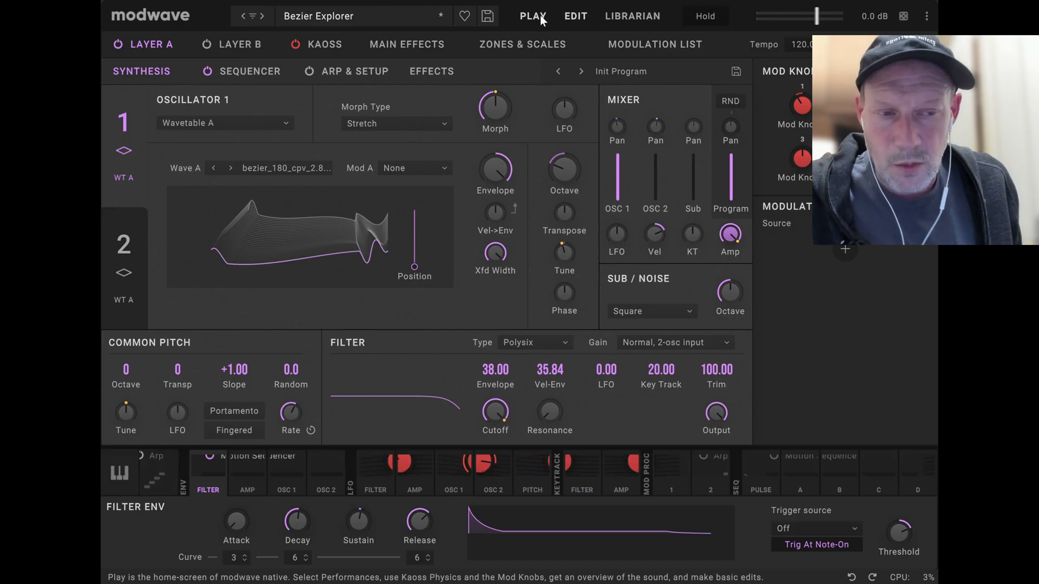
pyautogui.click(539, 18)
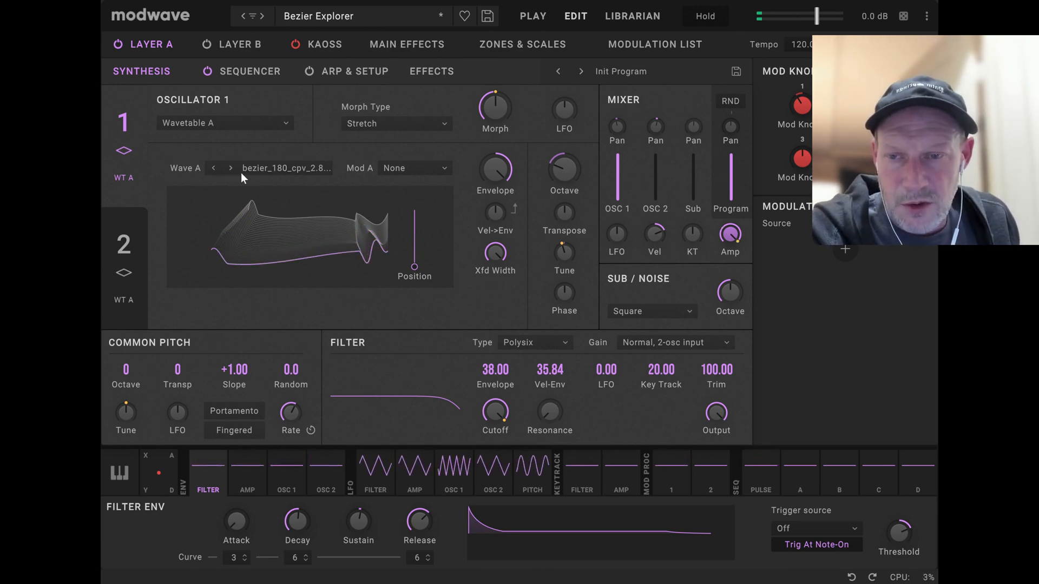
# Filter the wavetables to the KRC Bezier collection and load its first one, bezier_0000, into oscillator 1.
pyautogui.click(441, 243)
pyautogui.scroll(15, 596, 279)
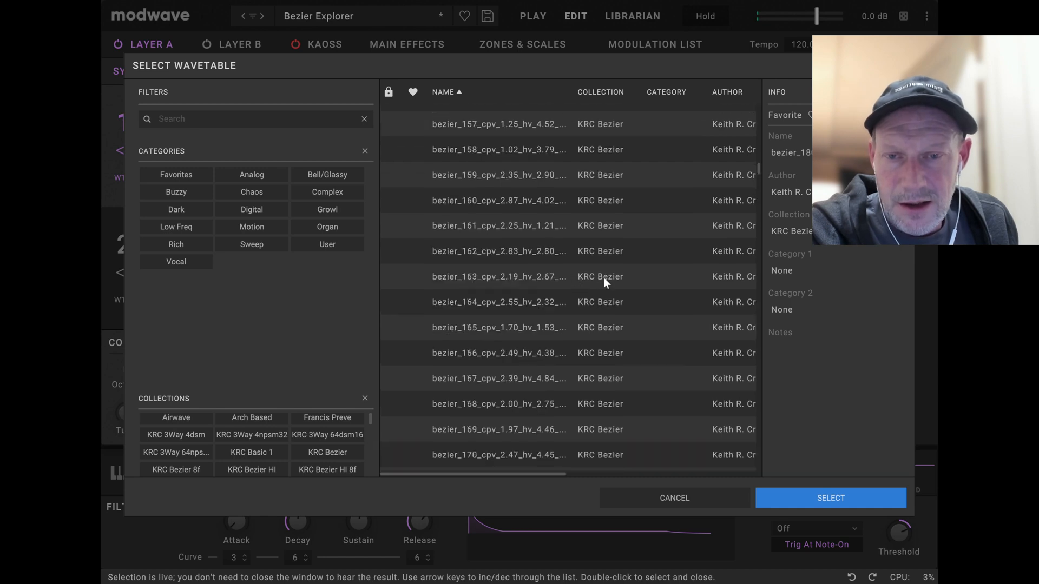
pyautogui.scroll(15, 619, 287)
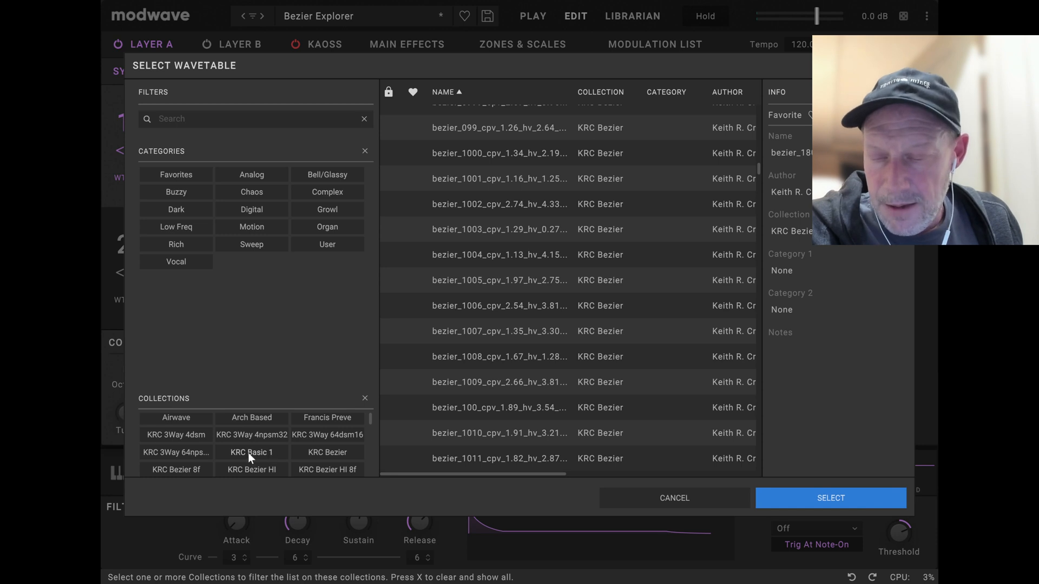
pyautogui.click(322, 453)
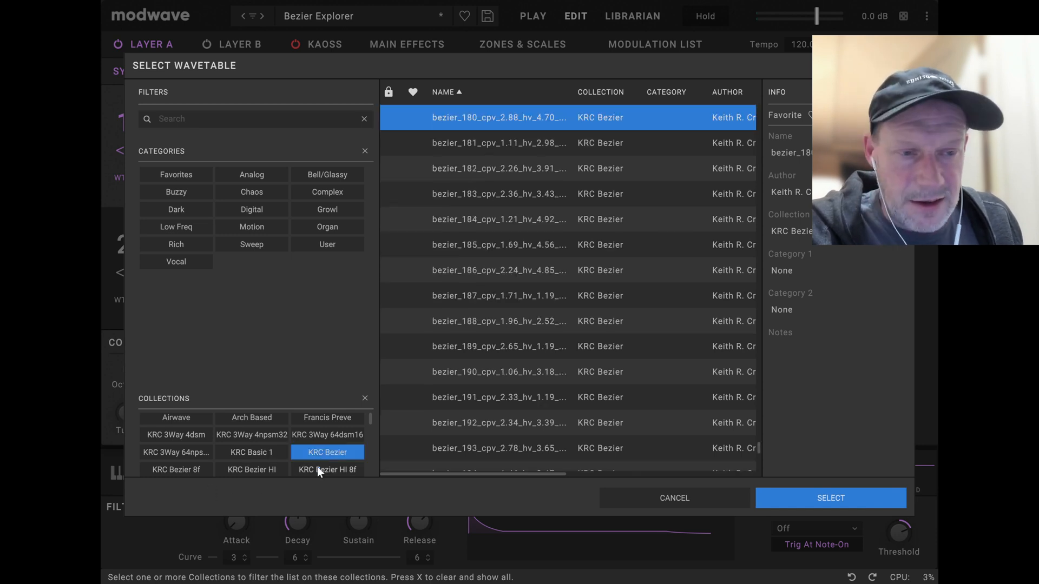
pyautogui.scroll(5, 709, 224)
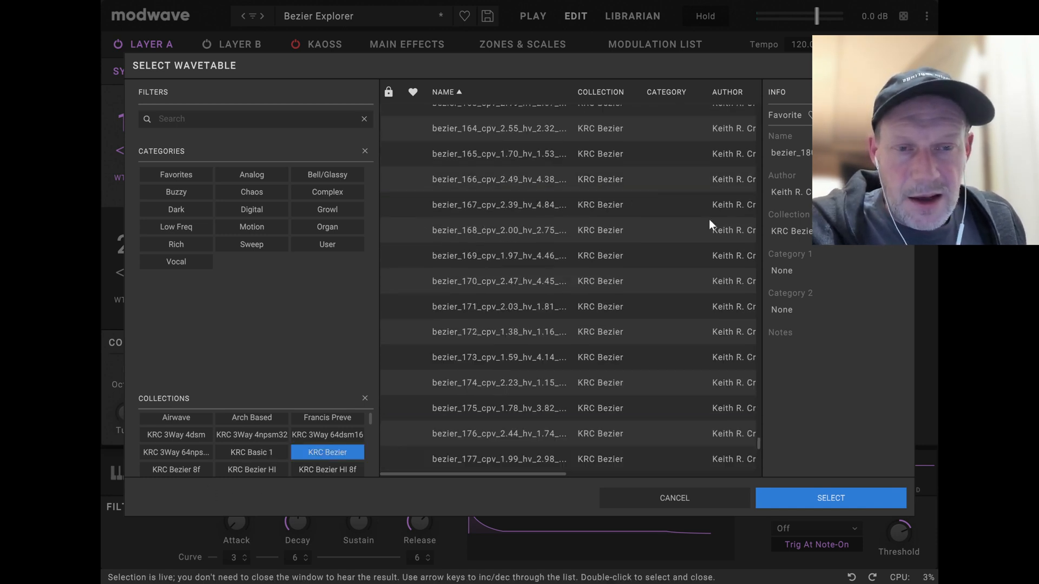
pyautogui.moveTo(758, 444); pyautogui.dragTo(768, 86)
pyautogui.click(570, 116)
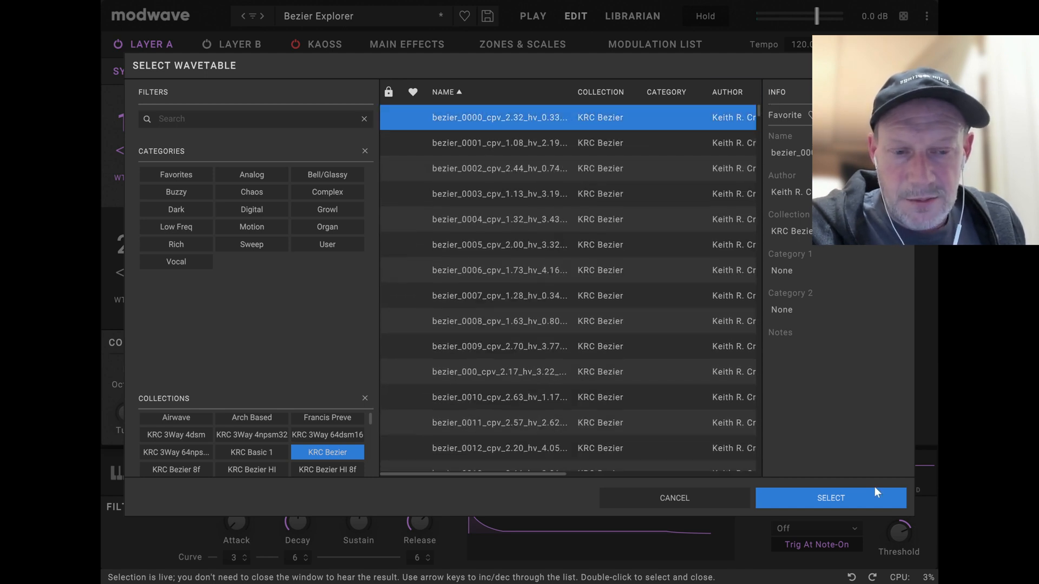
pyautogui.click(854, 497)
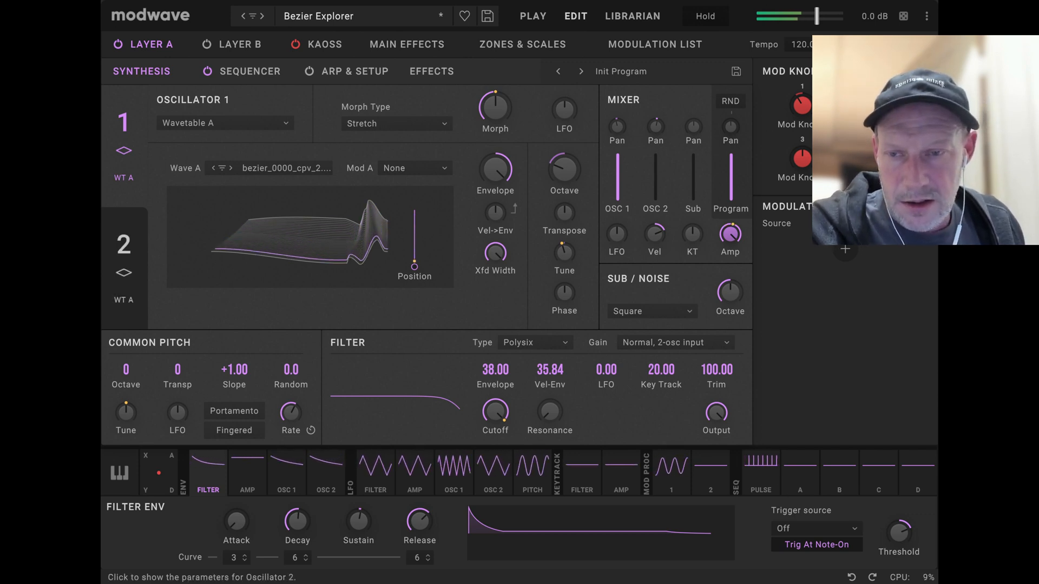
# Advance oscillator 1's wavetable one at a time from bezier_0000 to bezier_0004.
pyautogui.click(231, 168)
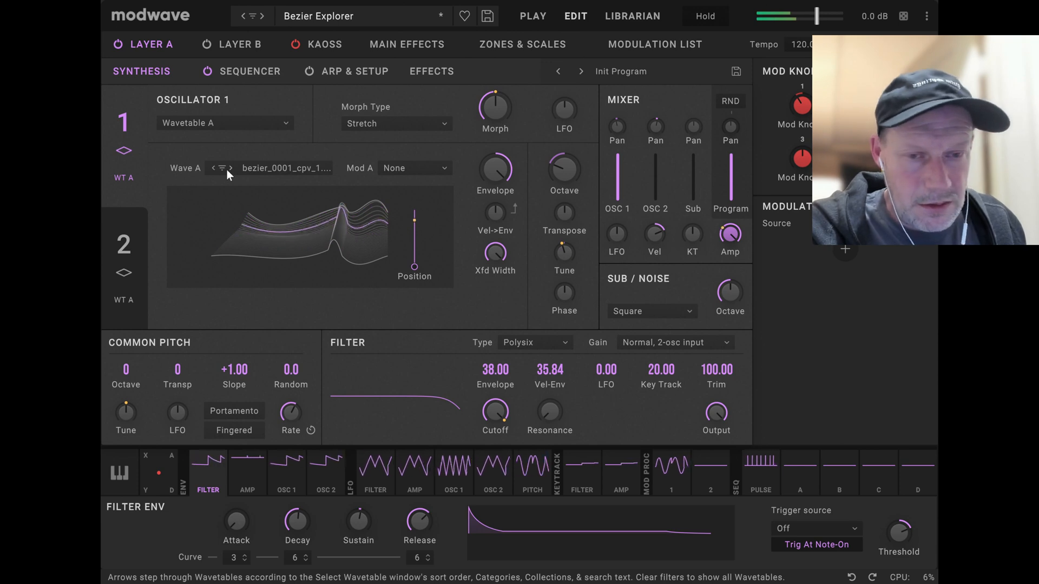
pyautogui.click(230, 168)
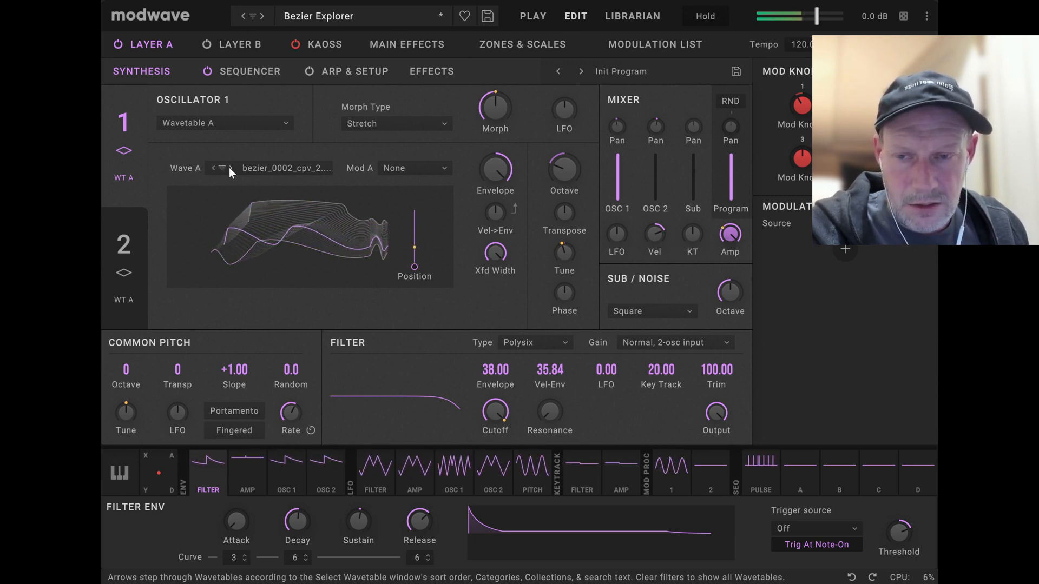
pyautogui.click(229, 168)
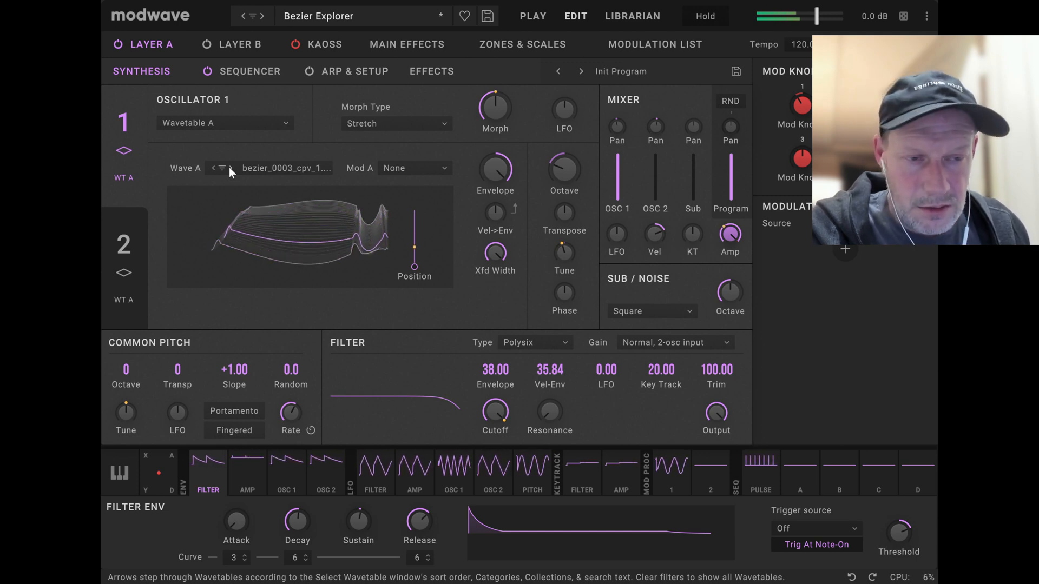
pyautogui.click(229, 168)
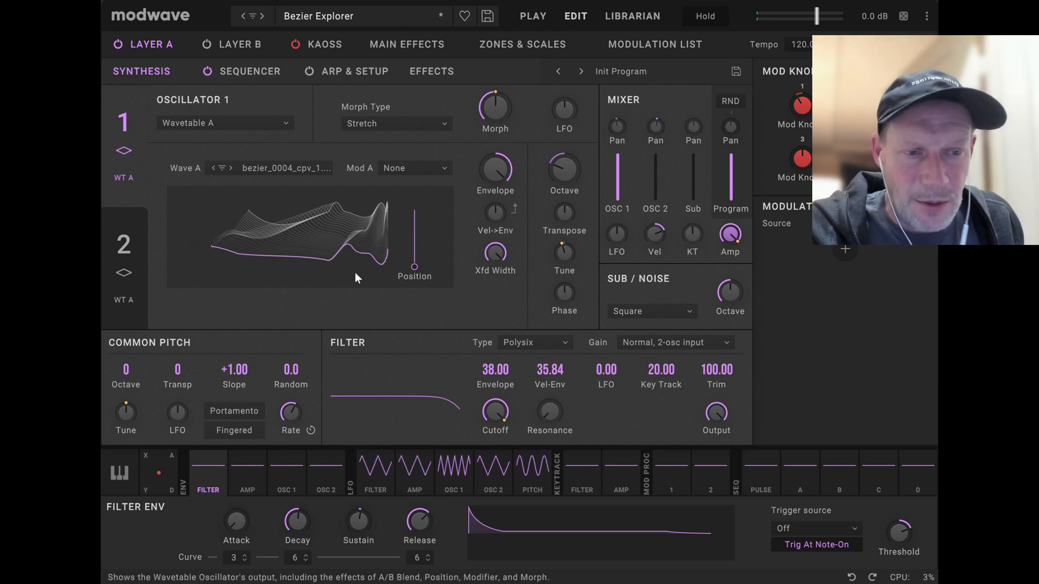
# Sweep the wavetable Position of oscillator 1 up to its maximum and back down to its minimum to examine the waveform morphing.
pyautogui.moveTo(417, 271)
pyautogui.moveTo(417, 266)
pyautogui.mouseDown()
pyautogui.moveTo(418, 176)
pyautogui.moveTo(423, 297)
pyautogui.mouseUp()
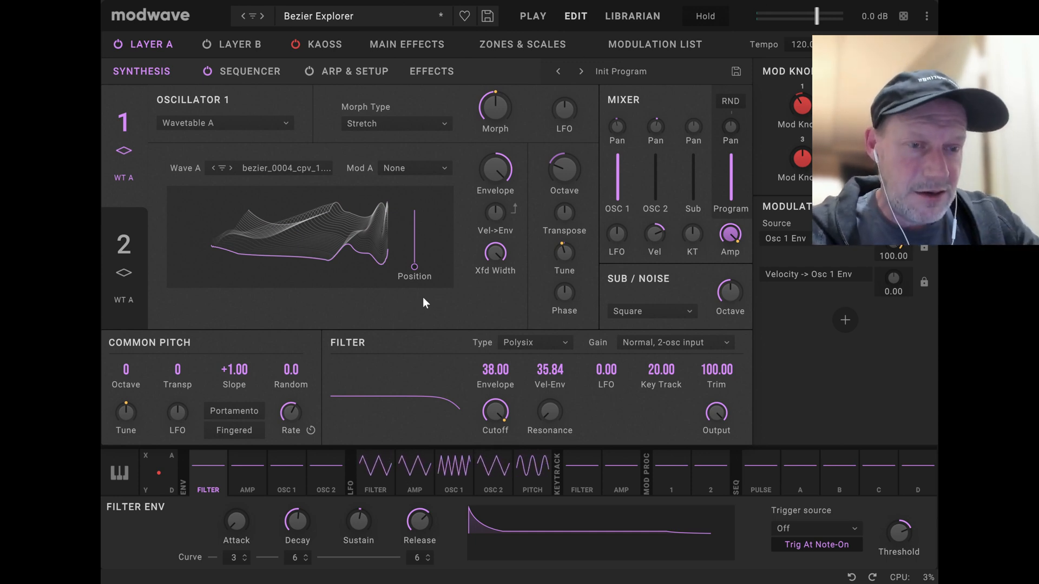
pyautogui.moveTo(414, 268); pyautogui.dragTo(427, 196)
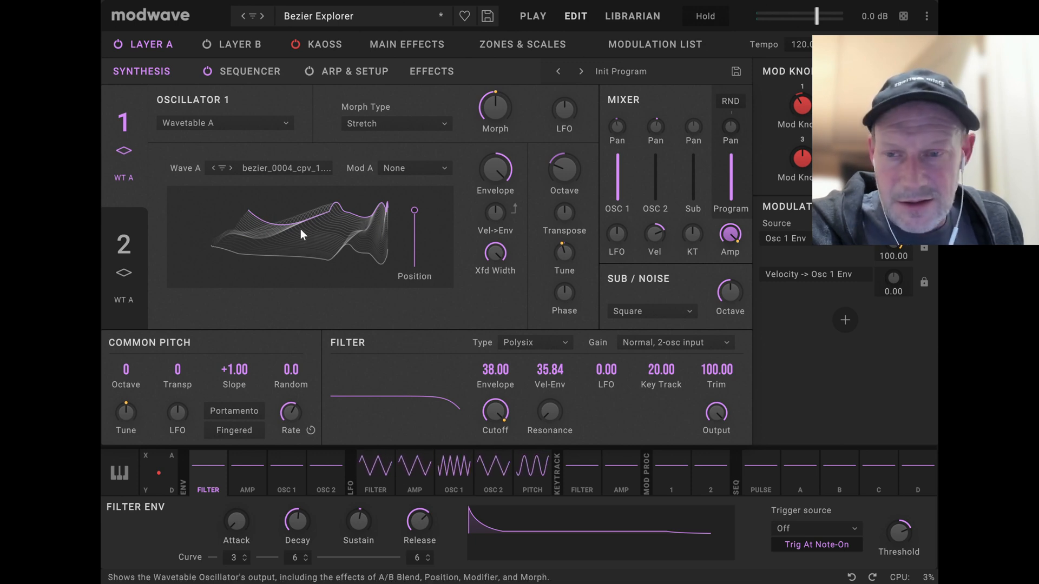
pyautogui.moveTo(414, 211)
pyautogui.mouseDown()
pyautogui.moveTo(397, 287)
pyautogui.moveTo(399, 259)
pyautogui.mouseUp()
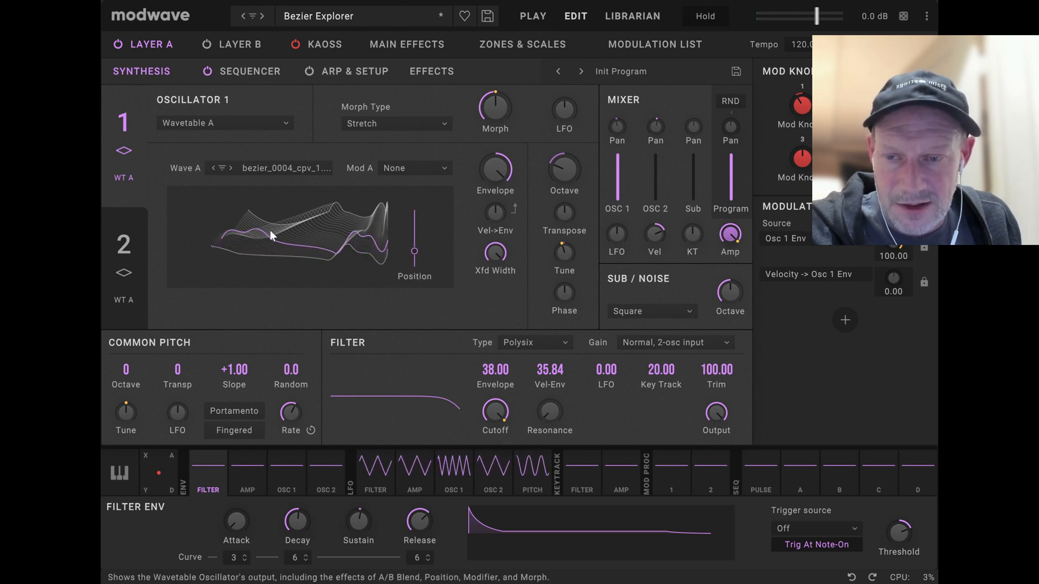
pyautogui.moveTo(415, 251)
pyautogui.mouseDown()
pyautogui.moveTo(415, 242)
pyautogui.moveTo(405, 264)
pyautogui.moveTo(423, 202)
pyautogui.moveTo(376, 288)
pyautogui.moveTo(438, 160)
pyautogui.mouseUp()
pyautogui.moveTo(417, 237); pyautogui.dragTo(407, 377)
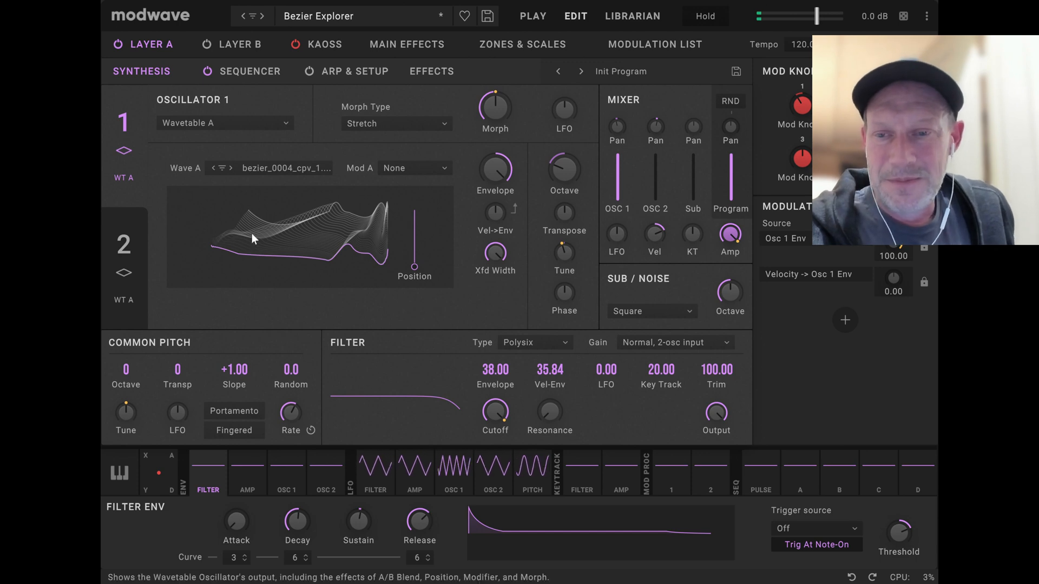
# Advance oscillator 1's wavetable to bezier_0006 and raise OSC 2's mixer level back to full.
pyautogui.click(230, 167)
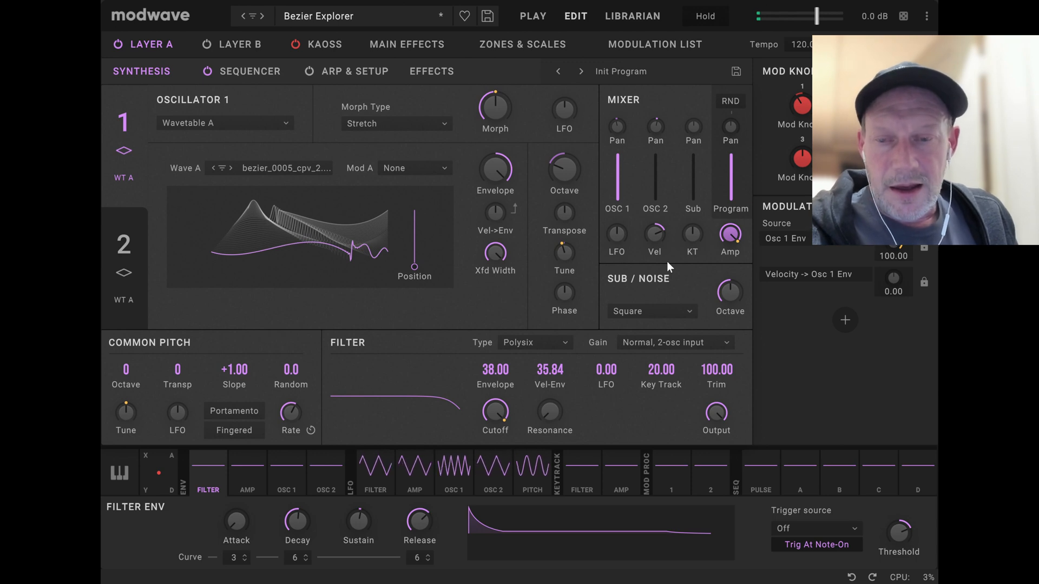
pyautogui.moveTo(664, 241)
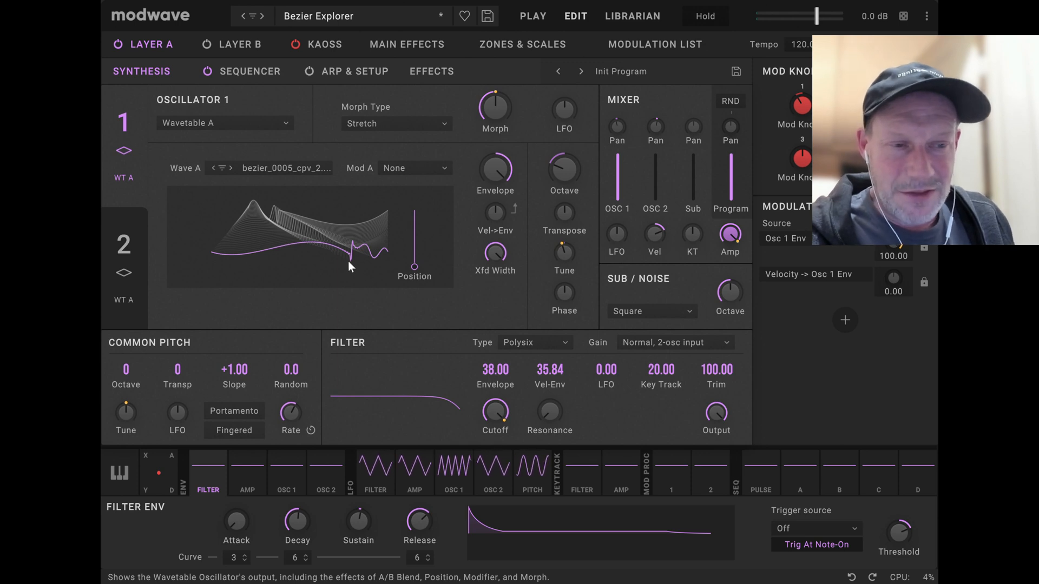
pyautogui.click(231, 167)
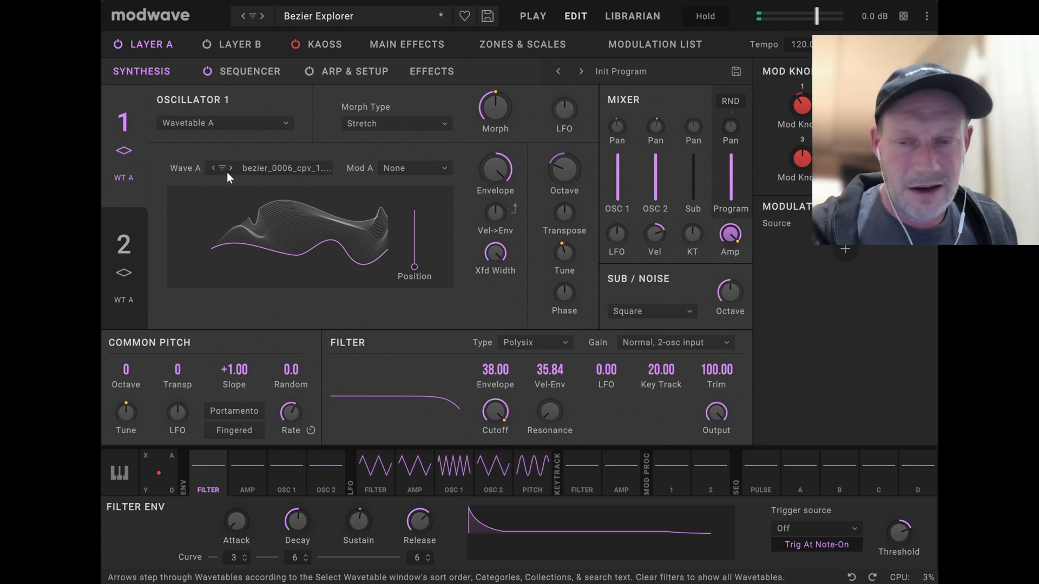
pyautogui.click(135, 242)
pyautogui.click(138, 144)
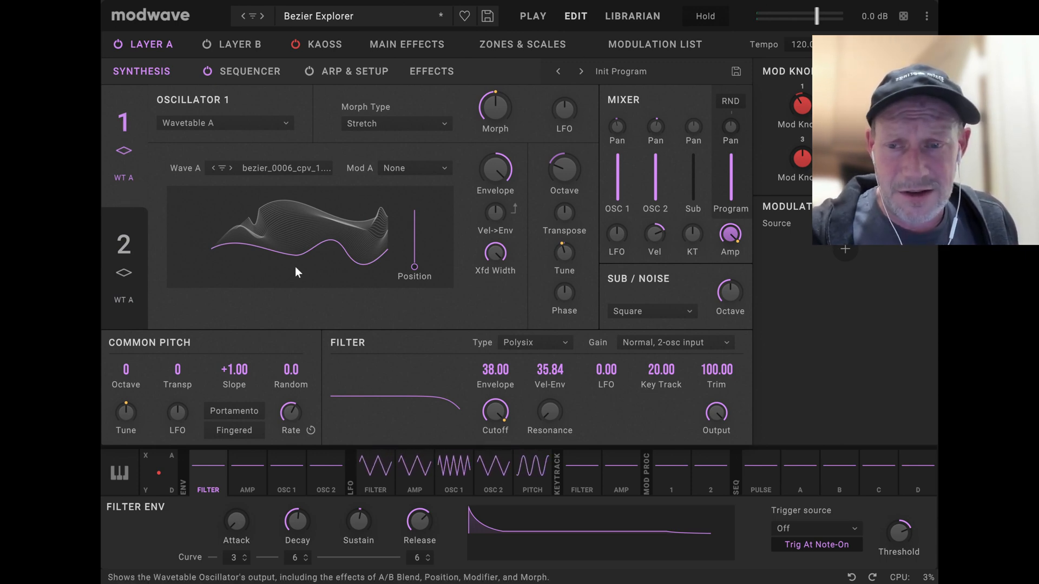
# Advance oscillator 2's wavetable to bezier_hi_711 and oscillator 1's wavetable to bezier_0007.
pyautogui.click(123, 246)
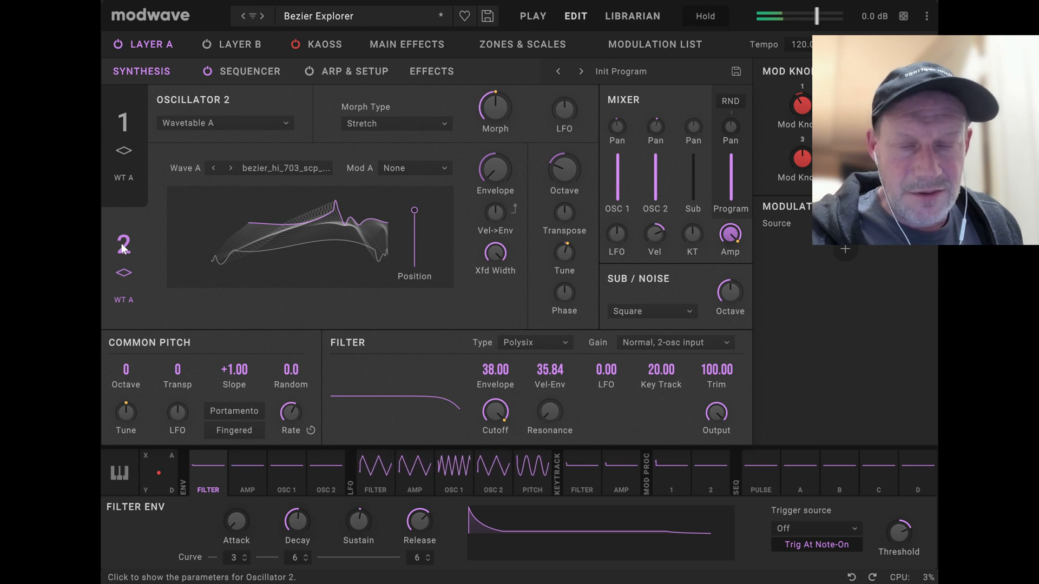
pyautogui.click(232, 168)
pyautogui.click(232, 168)
pyautogui.click(233, 167)
pyautogui.click(233, 168)
pyautogui.click(232, 168)
pyautogui.click(233, 168)
pyautogui.click(232, 168)
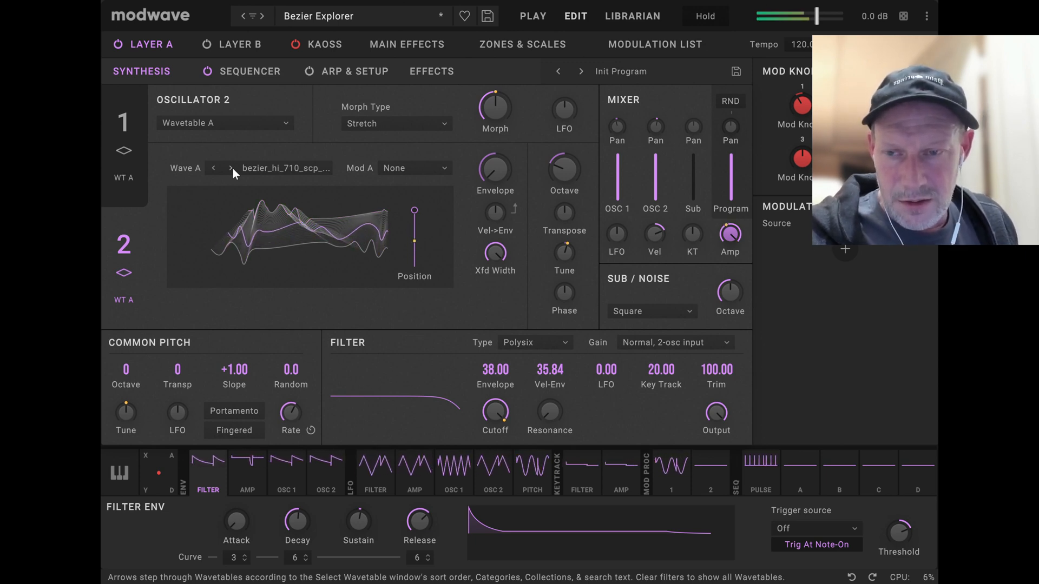
pyautogui.click(232, 167)
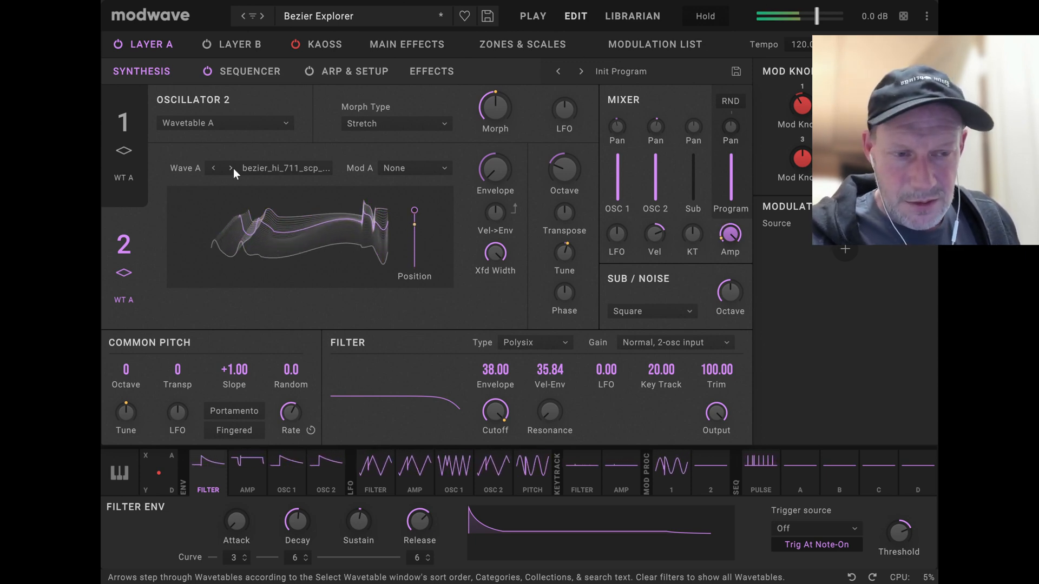
pyautogui.click(138, 115)
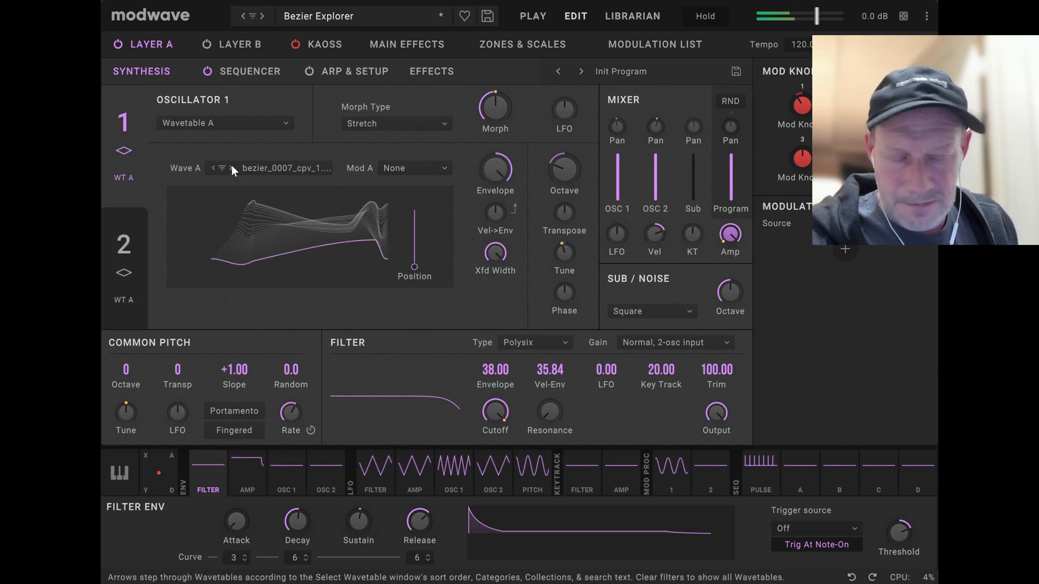
pyautogui.click(232, 166)
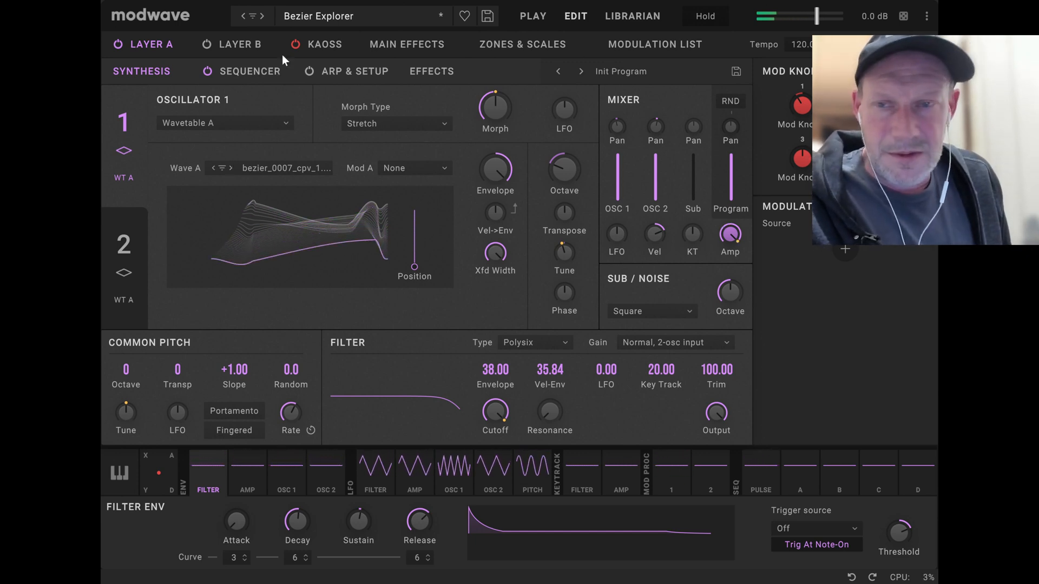
# Load the next performance, Bezier Explorer 2, and set oscillator 1's morph type to Mirror Stretch.
pyautogui.click(265, 15)
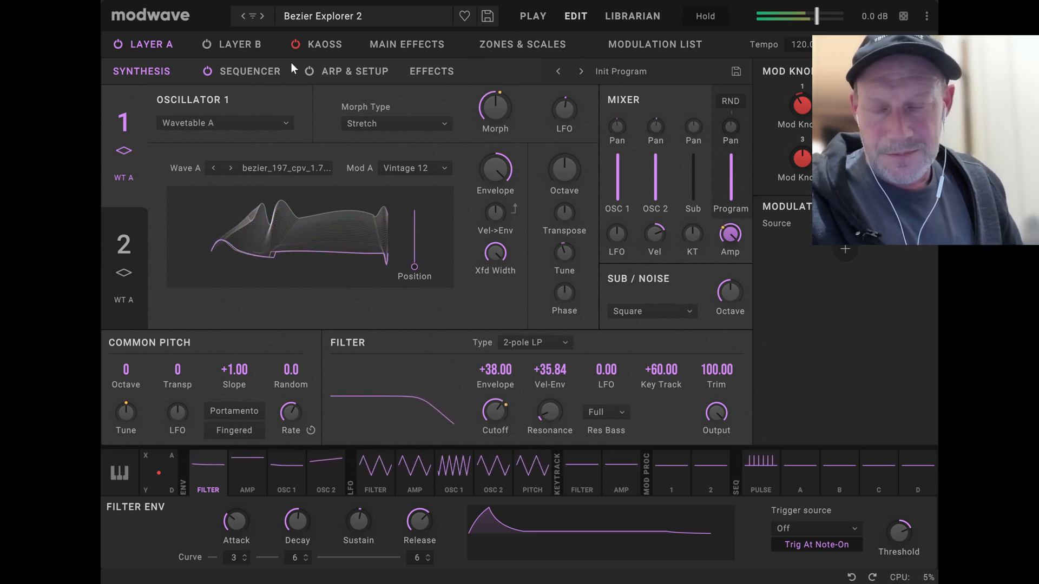
pyautogui.click(391, 125)
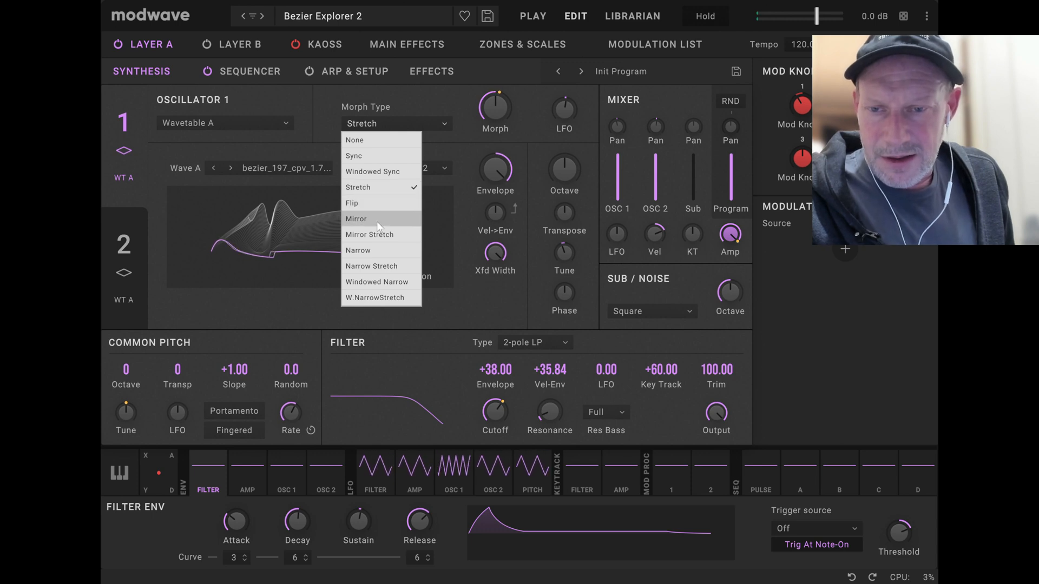
pyautogui.click(376, 235)
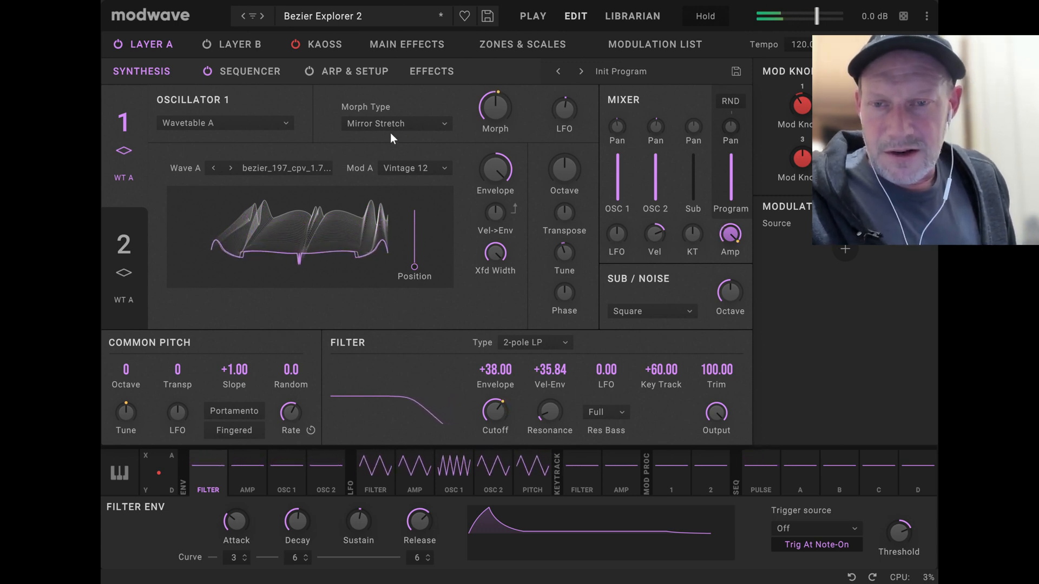
# Load the next performance, Bezier Explorer 3, and view its play page before returning to the edit page.
pyautogui.click(262, 16)
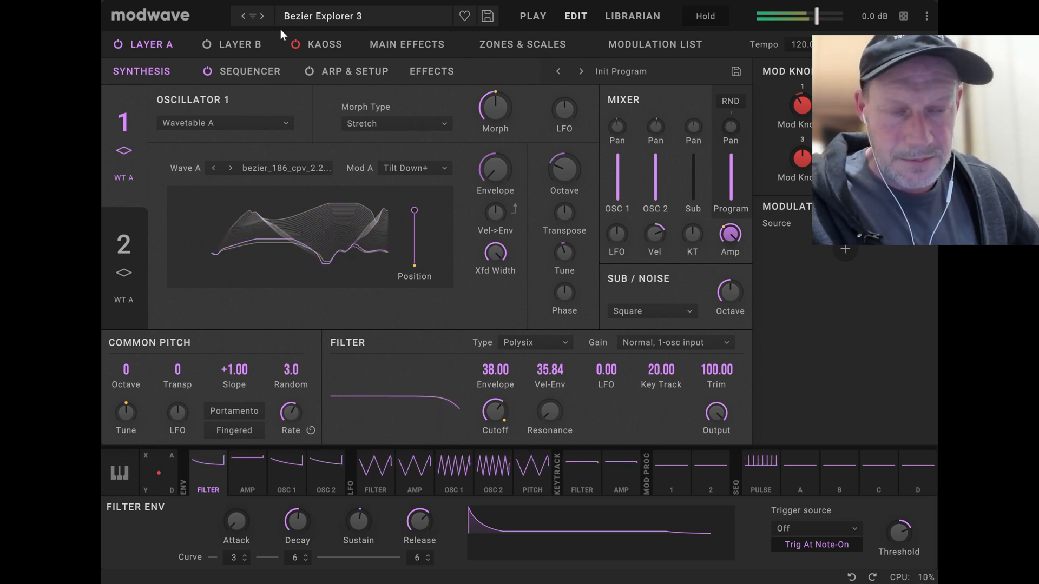
pyautogui.click(522, 18)
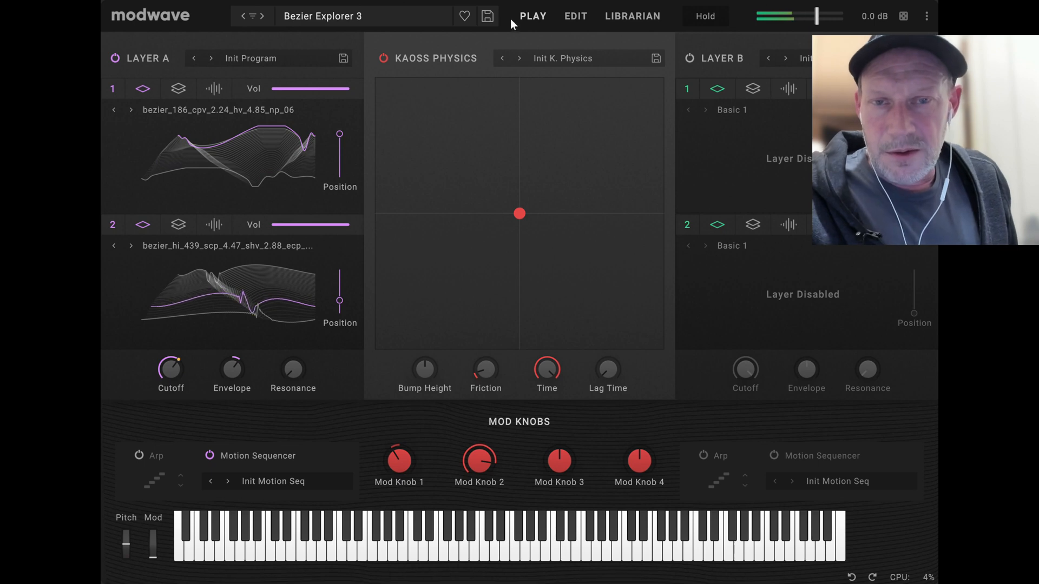
pyautogui.click(575, 17)
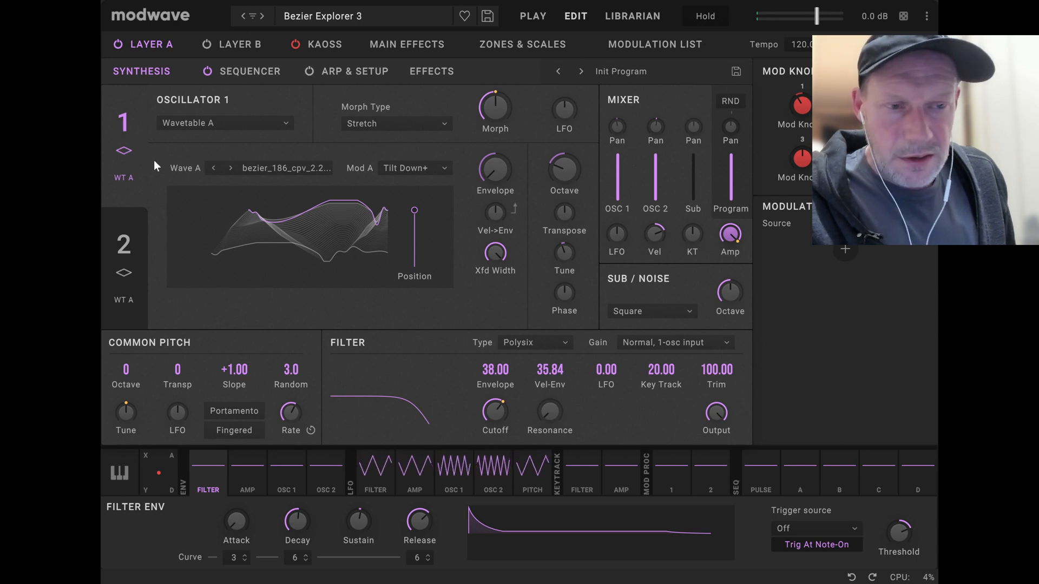
# Examine the modifier options for oscillator 1's wavetable and the modulation sources on oscillator 2's wavetable Position.
pyautogui.click(406, 170)
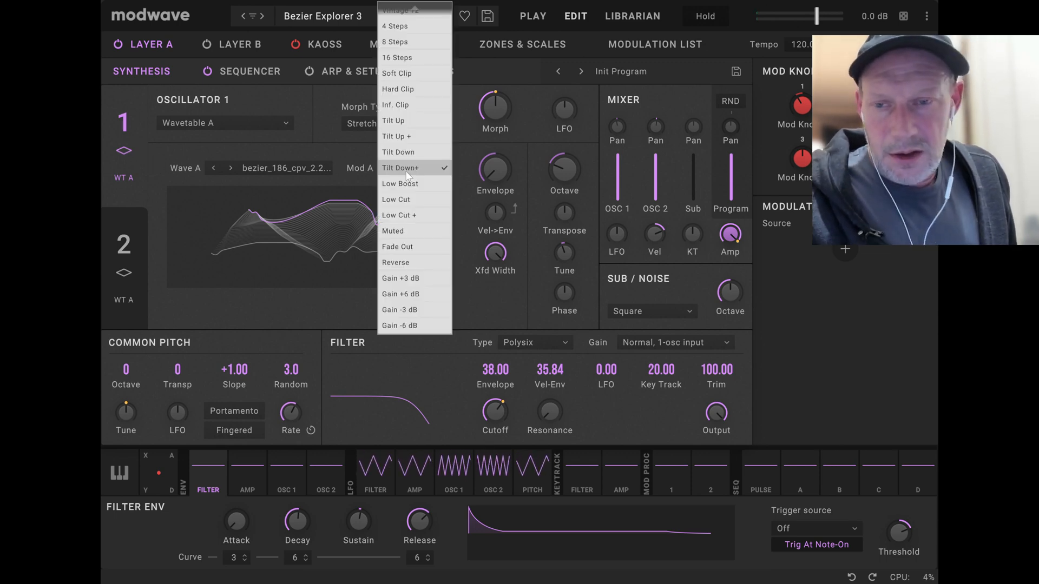
pyautogui.click(359, 151)
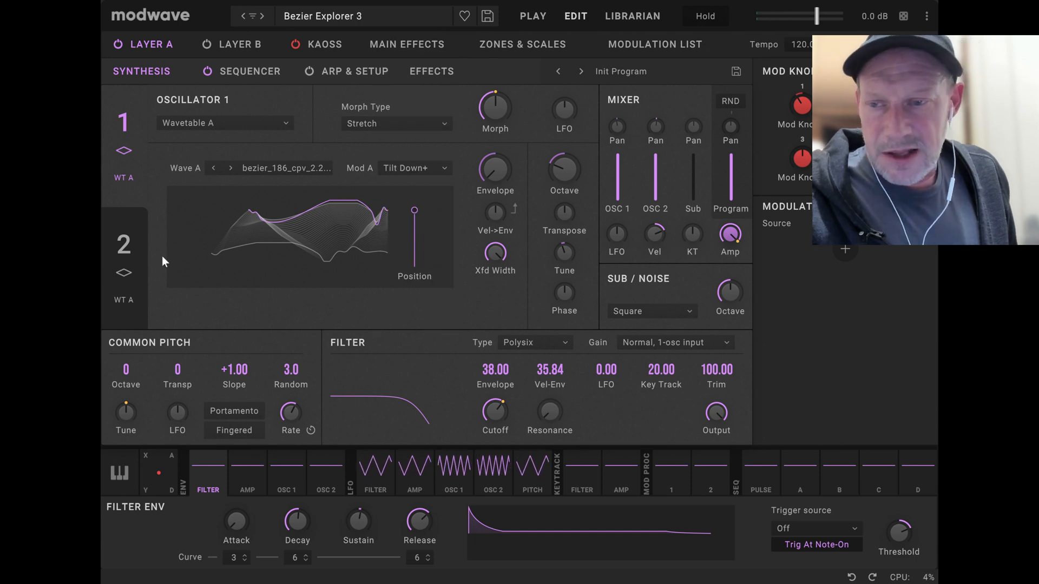
pyautogui.click(133, 246)
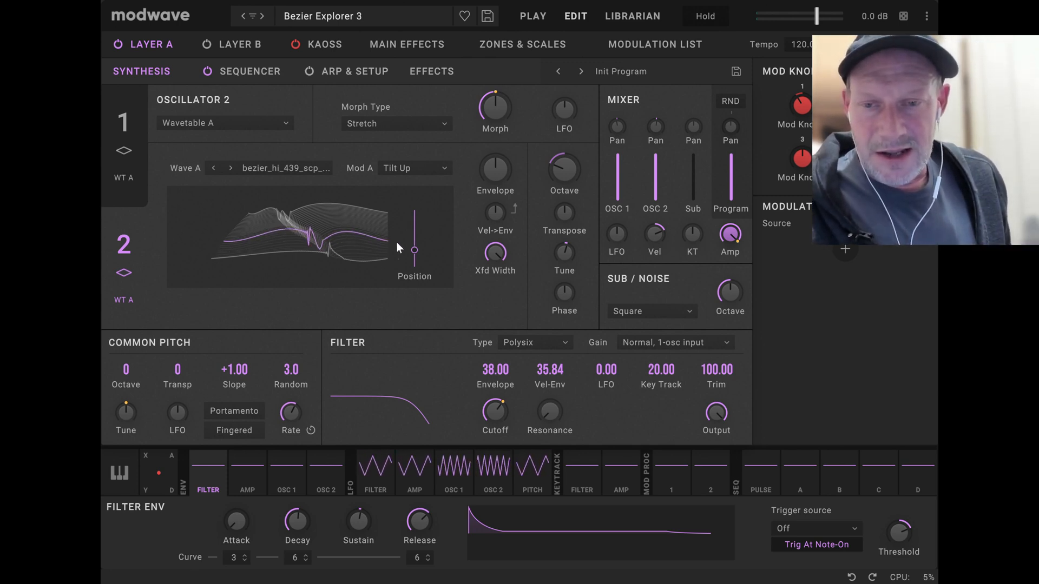
pyautogui.click(416, 249)
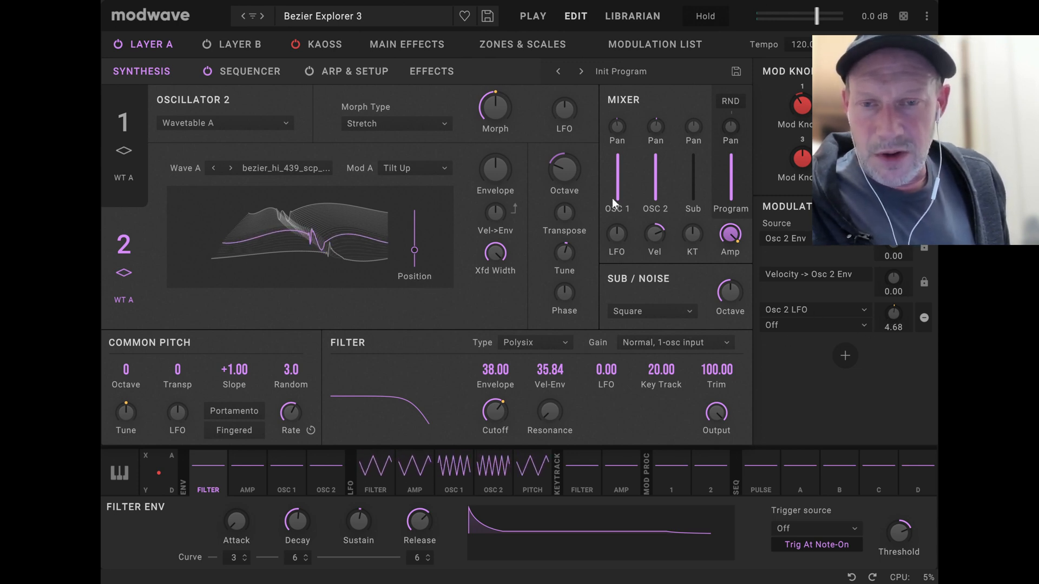
# Lower OSC 1's mixer level to zero to audition oscillator 2 alone, and raise it back to full.
pyautogui.moveTo(619, 157); pyautogui.dragTo(619, 249)
pyautogui.moveTo(658, 223)
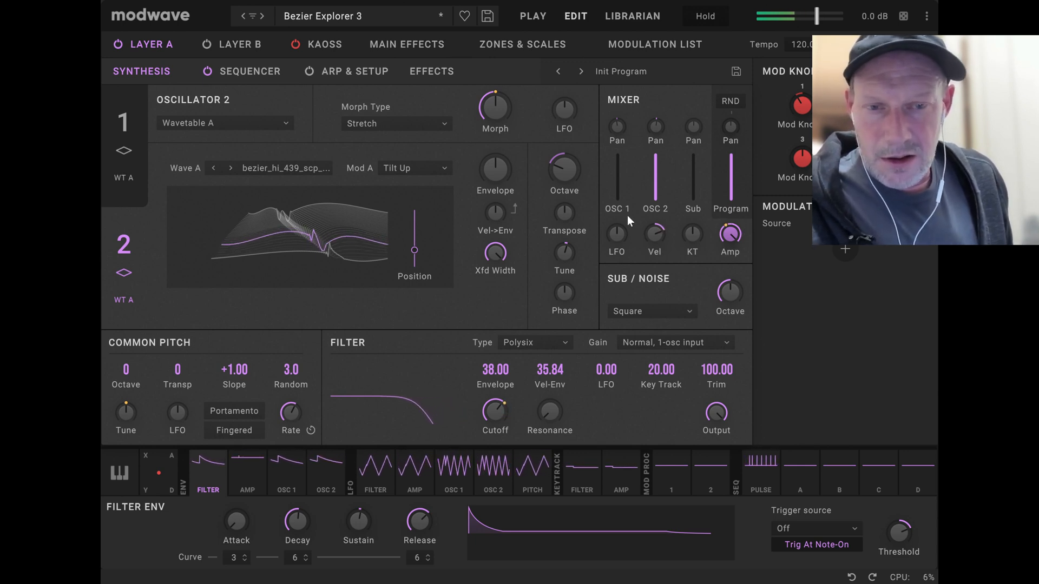
pyautogui.moveTo(624, 202); pyautogui.dragTo(636, 142)
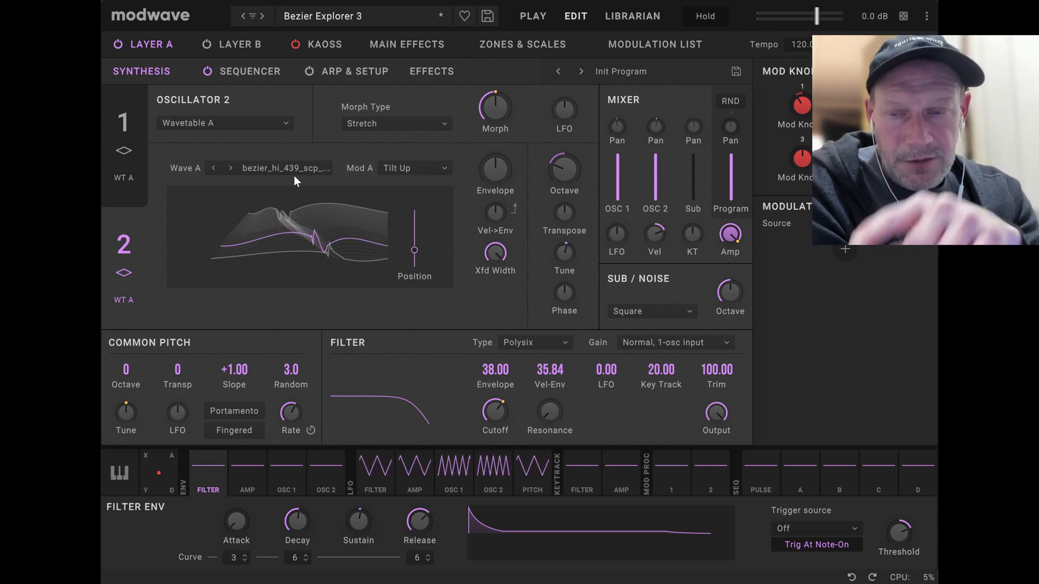
# Choose bezier_hi_446 from the KRC Bezier HI collection for oscillator 2 and advance the wavetable to bezier_hi_448.
pyautogui.click(143, 141)
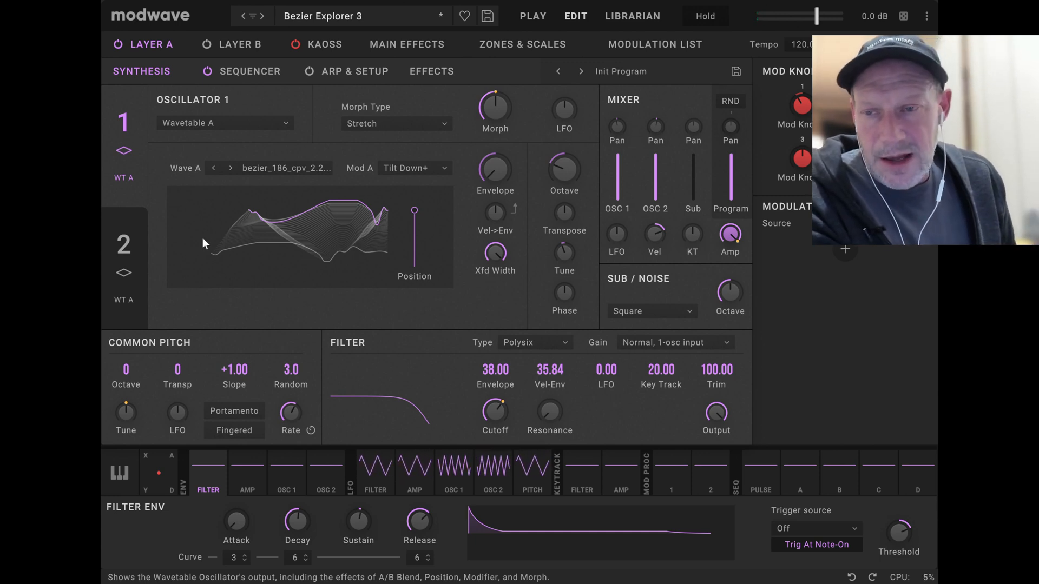
pyautogui.click(114, 247)
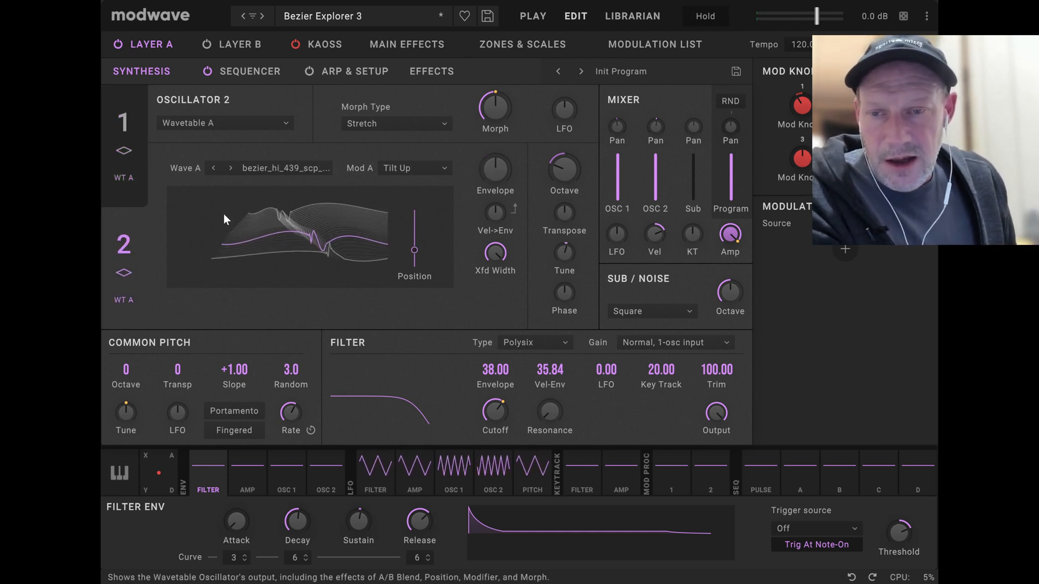
pyautogui.click(278, 169)
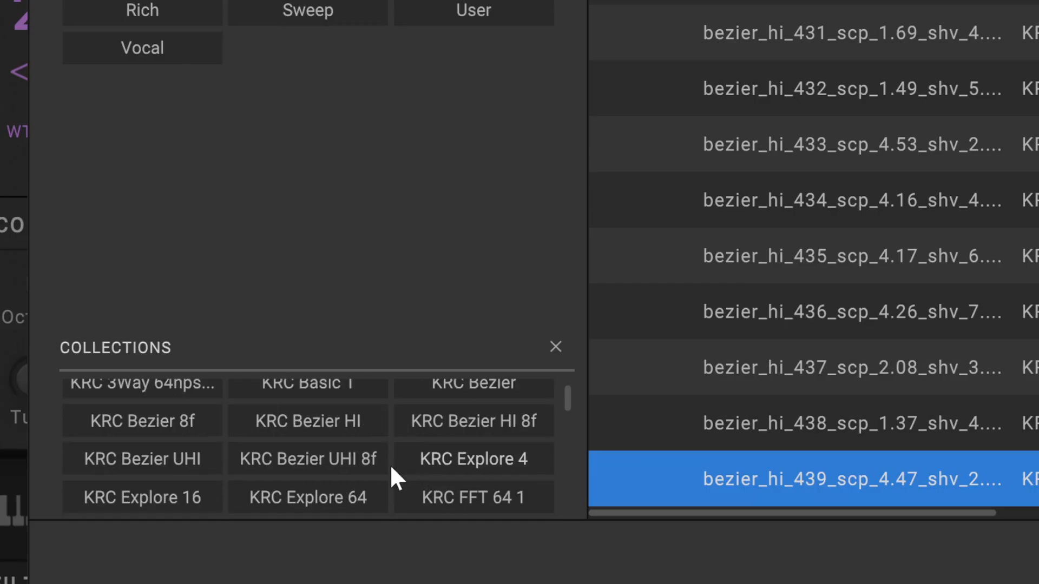
pyautogui.click(328, 417)
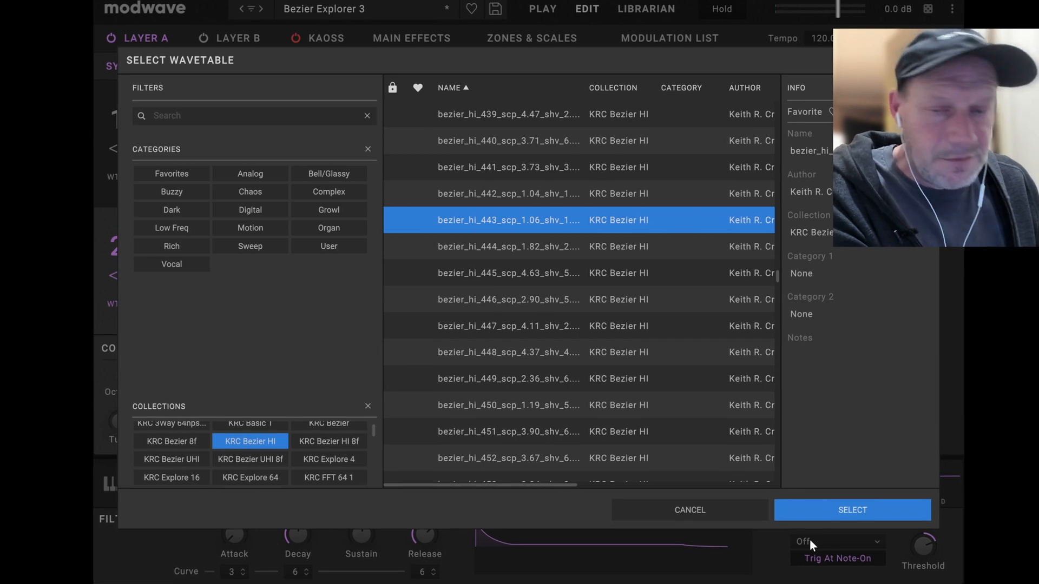
pyautogui.click(628, 302)
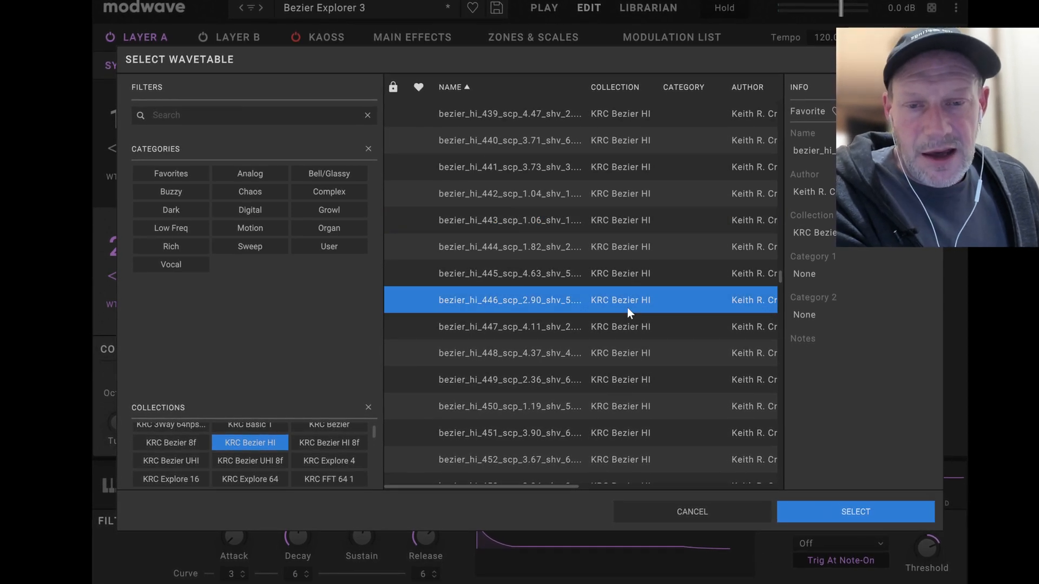
pyautogui.click(838, 509)
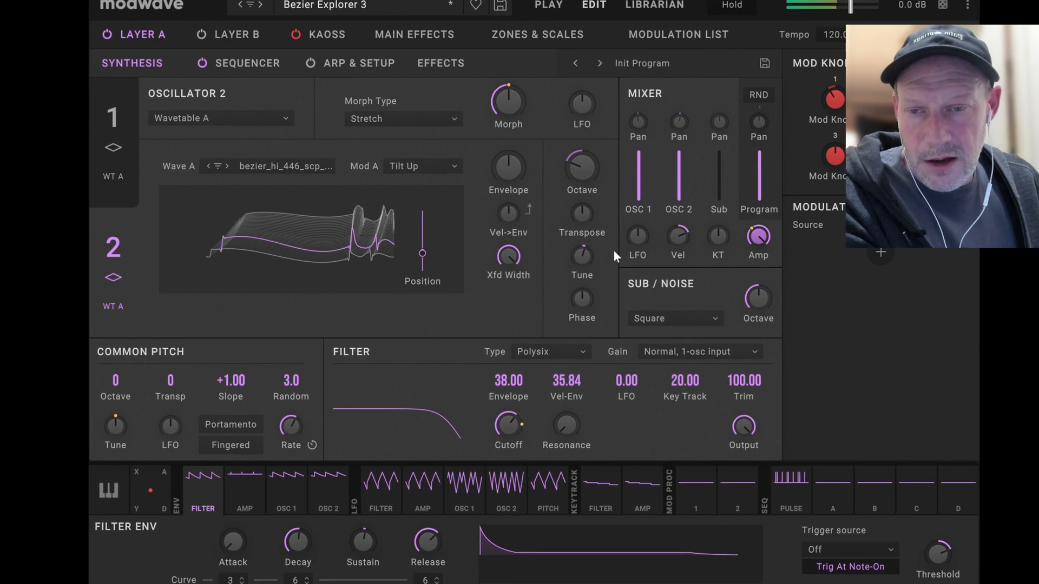
pyautogui.click(226, 165)
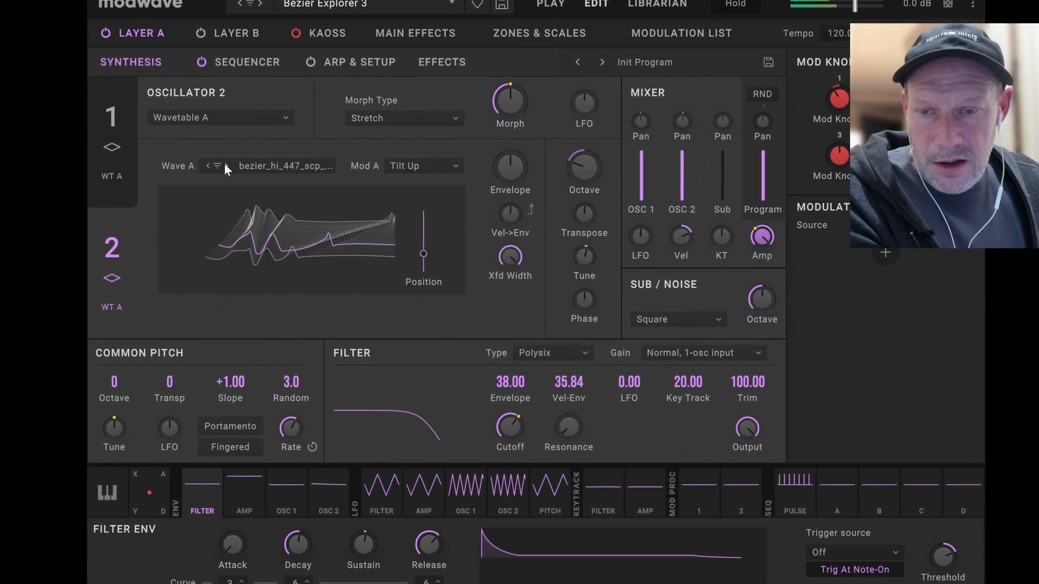
pyautogui.click(224, 165)
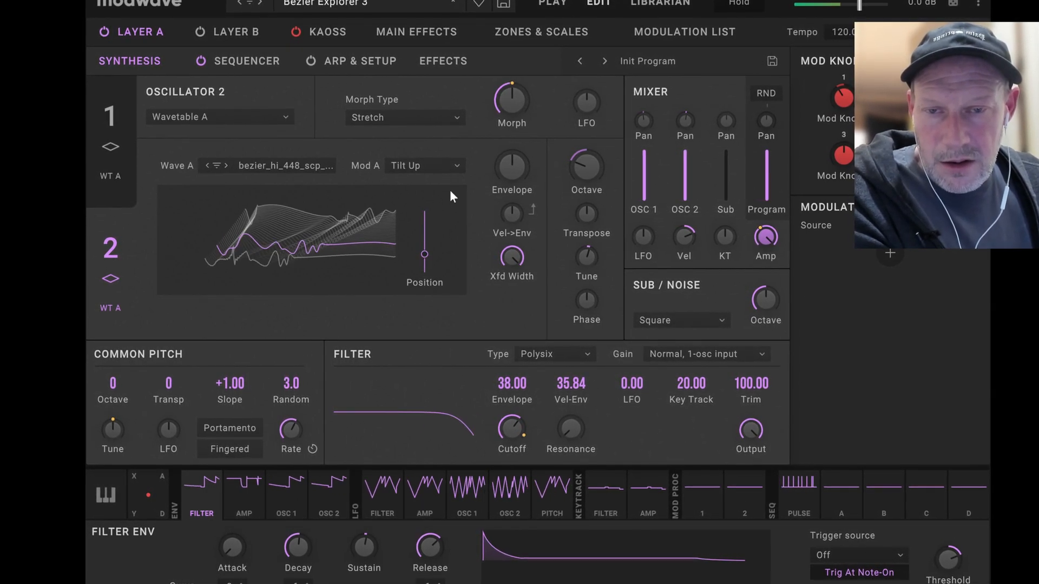
# Let the envelope alone sweep oscillator 2's Position: envelope amount 100.00, base Position at minimum, Osc 2 LFO amount 0.00.
pyautogui.moveTo(511, 172)
pyautogui.moveTo(511, 171); pyautogui.dragTo(553, 103)
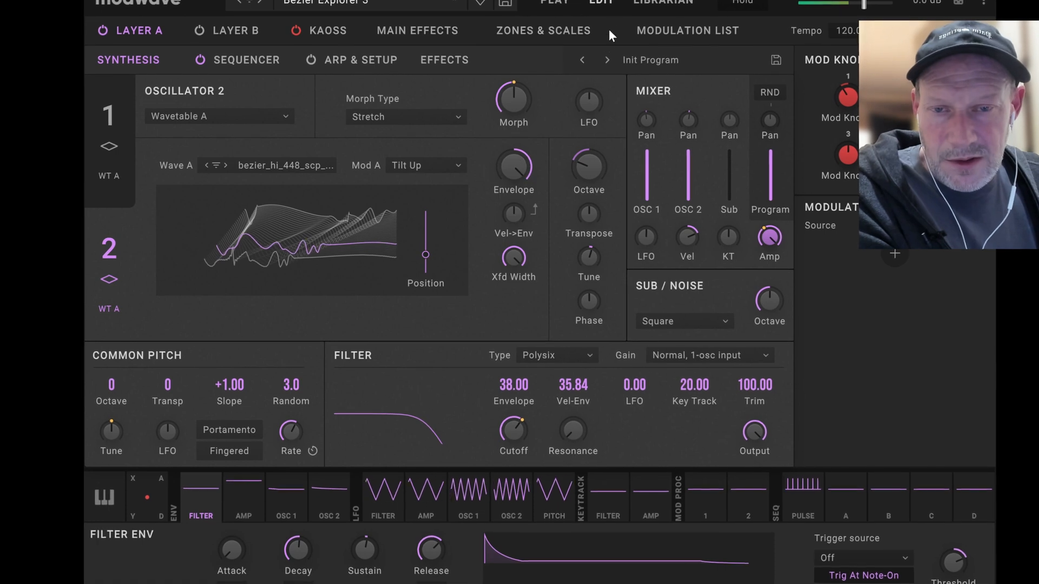
pyautogui.moveTo(428, 254); pyautogui.dragTo(429, 317)
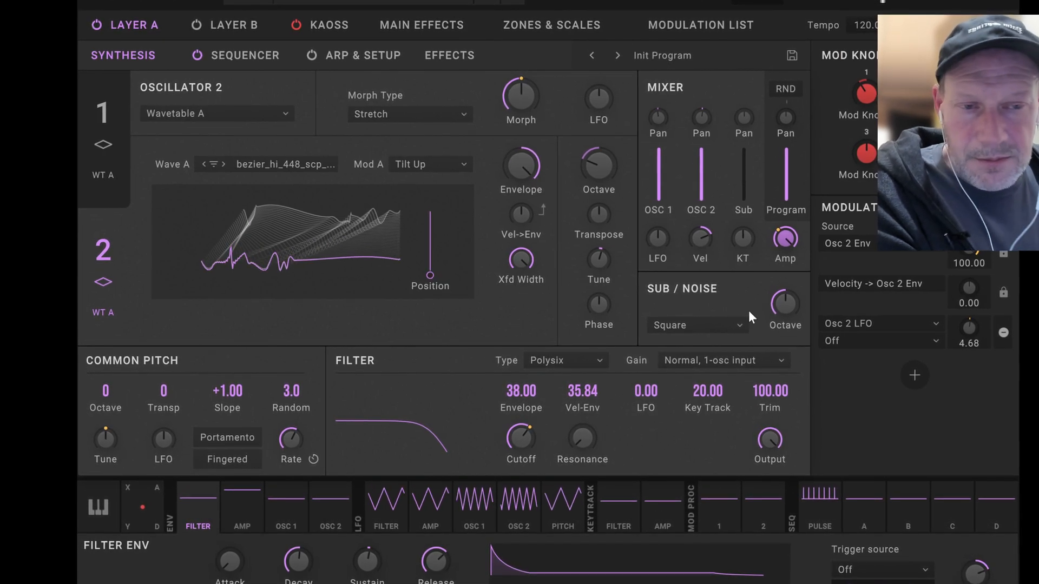
pyautogui.doubleClick(973, 329)
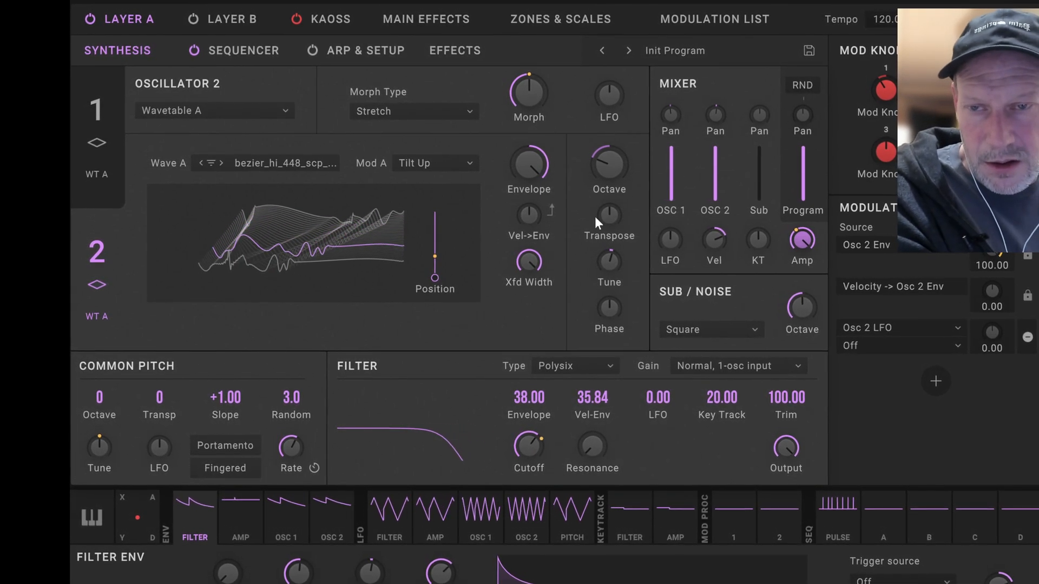
# Advance oscillator 2's wavetable to bezier_hi_450, and replace it with bezier_uhi_0009 from the KRC Bezier UHI collection.
pyautogui.click(221, 162)
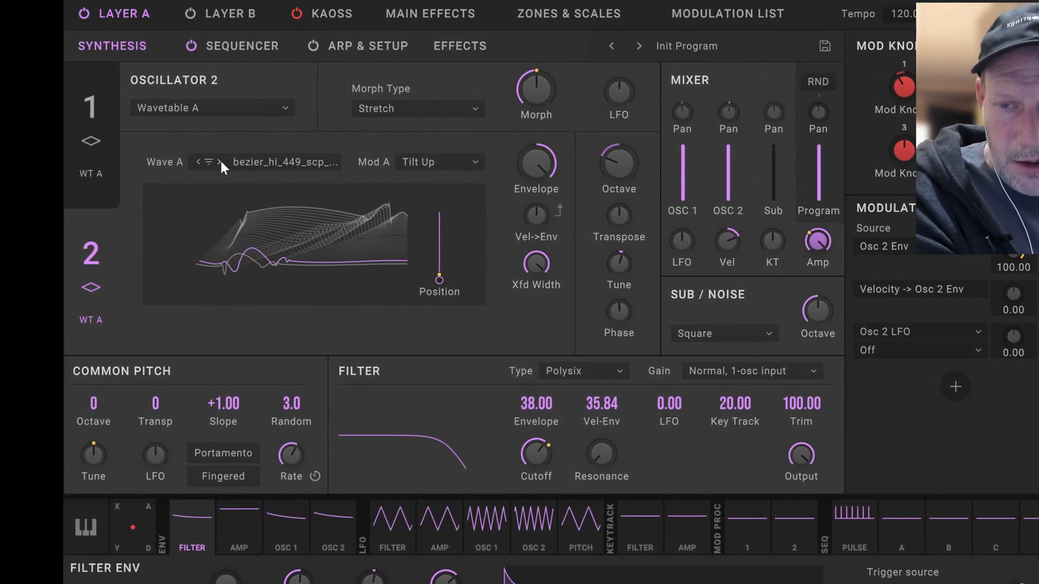
pyautogui.click(221, 162)
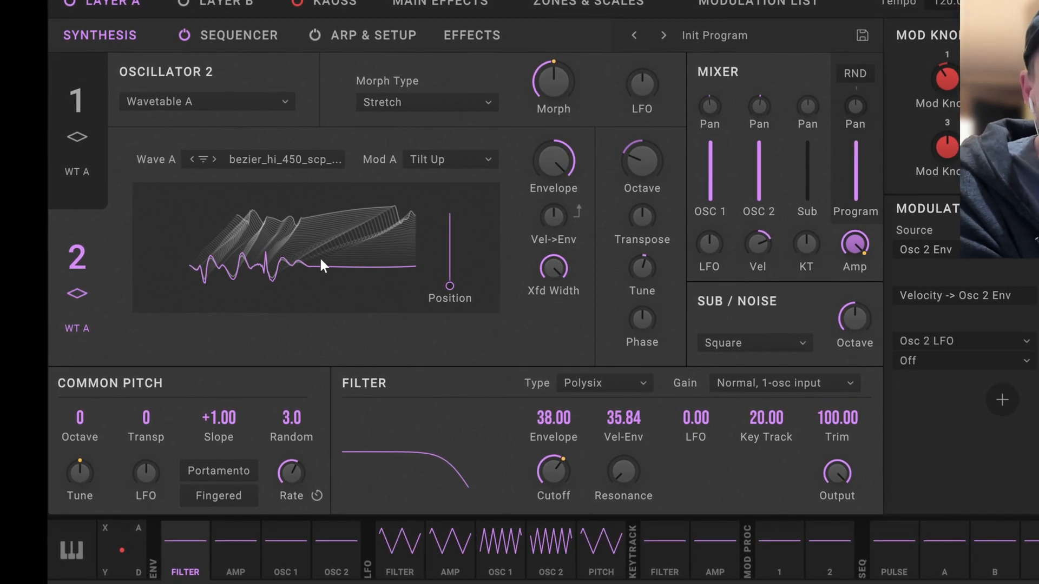
pyautogui.click(278, 157)
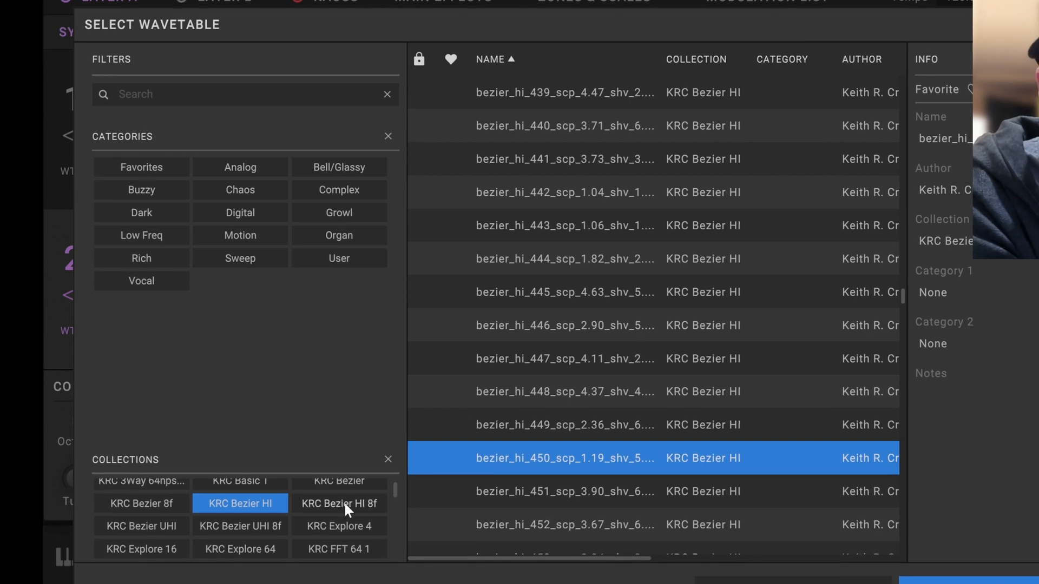
pyautogui.click(265, 528)
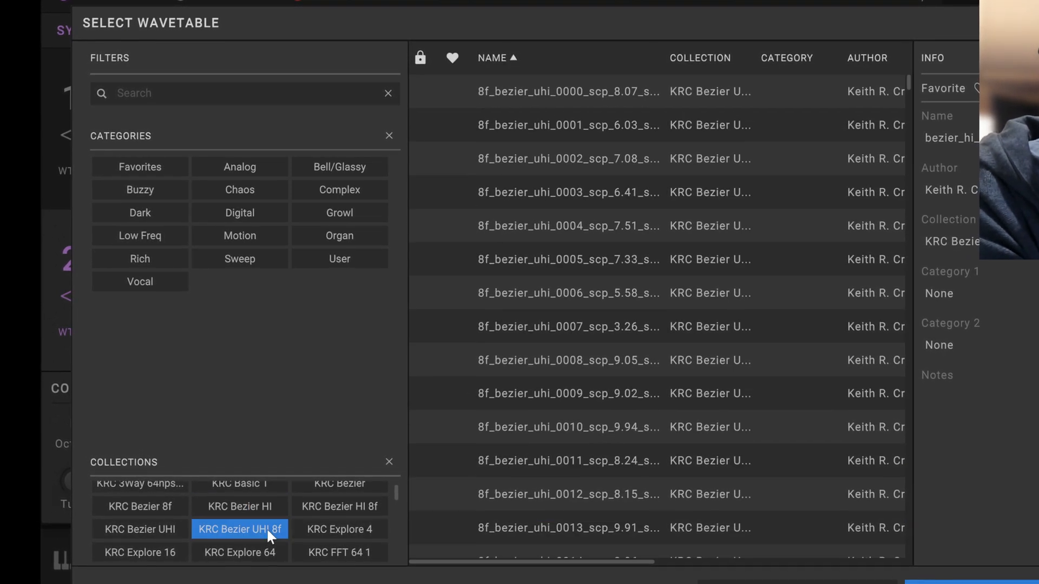
pyautogui.keyDown('shift'); pyautogui.click(157, 527); pyautogui.keyUp('shift')
pyautogui.keyDown('shift'); pyautogui.click(222, 528); pyautogui.keyUp('shift')
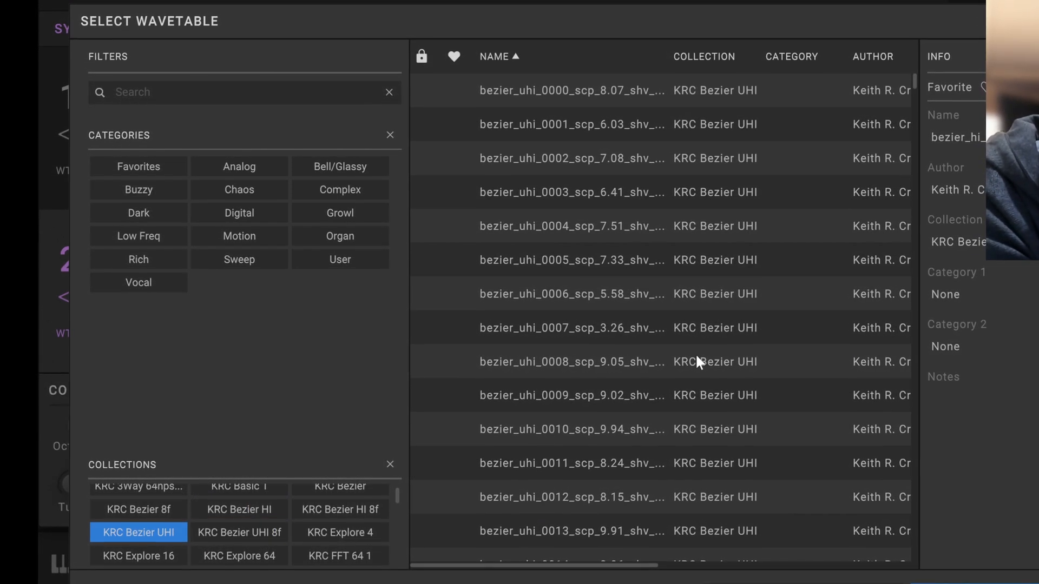
pyautogui.click(666, 405)
pyautogui.click(1035, 581)
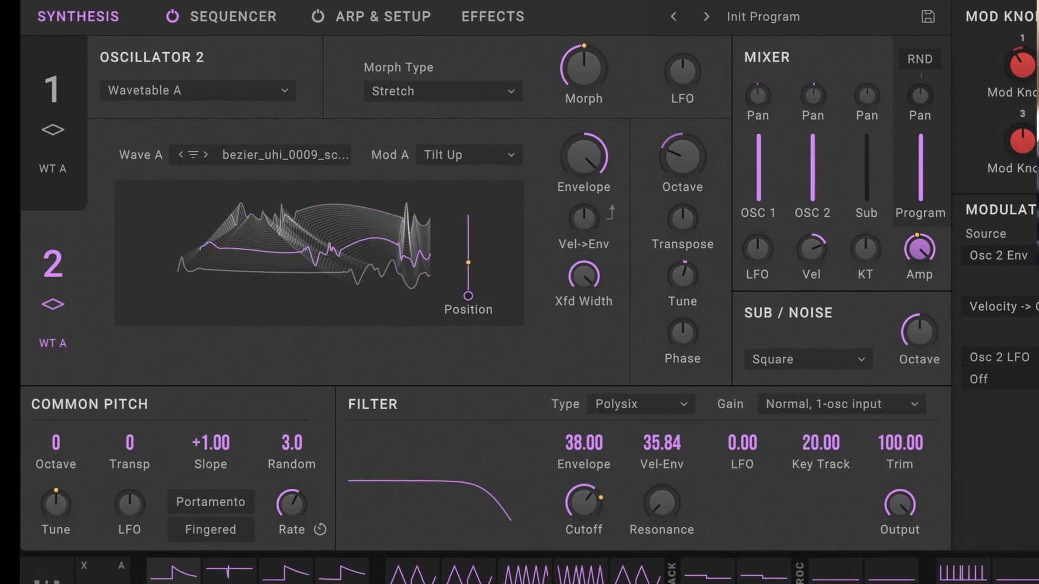
# Audition oscillator 2's wavetables one by one up to bezier_uhi_0014, and lower its Position to the minimum.
pyautogui.click(205, 154)
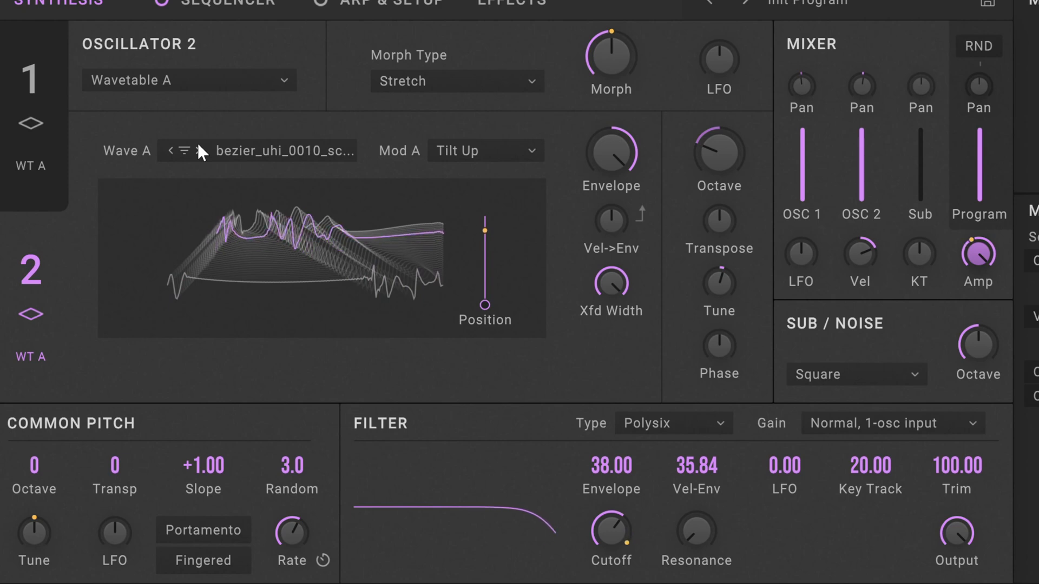
pyautogui.click(198, 151)
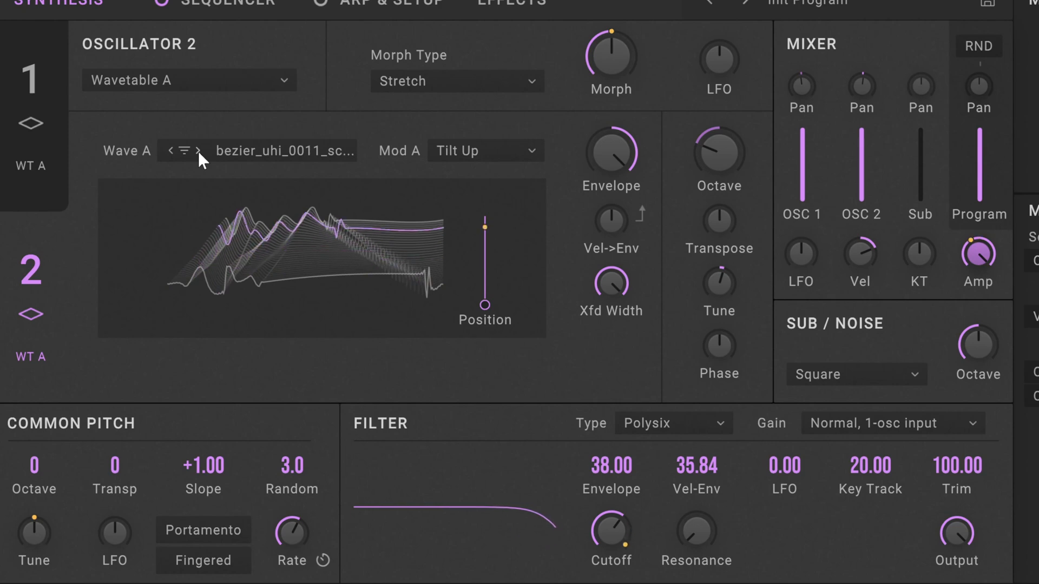
pyautogui.click(196, 151)
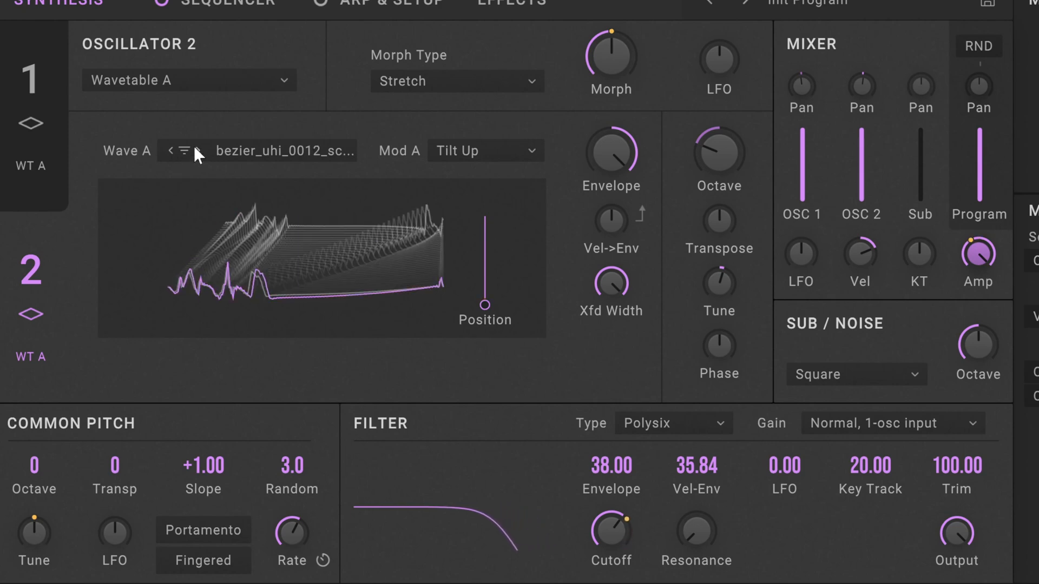
pyautogui.click(196, 150)
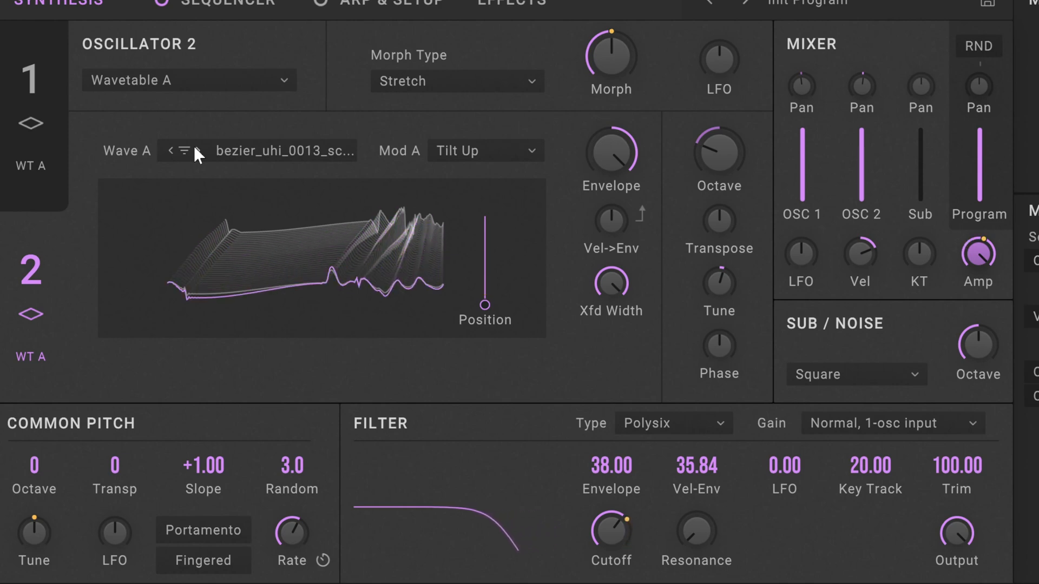
pyautogui.click(195, 148)
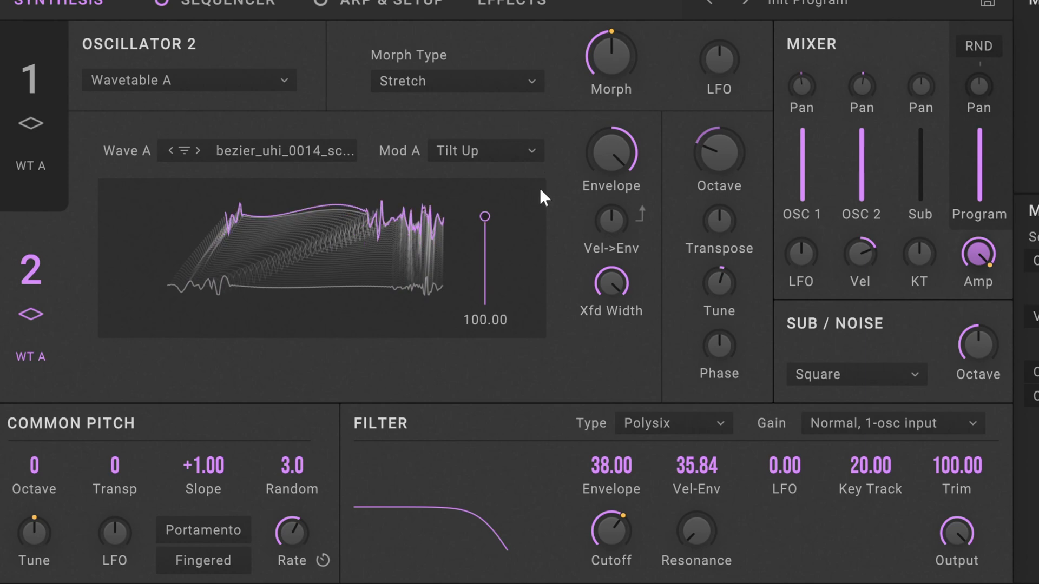
pyautogui.moveTo(476, 302); pyautogui.dragTo(450, 343)
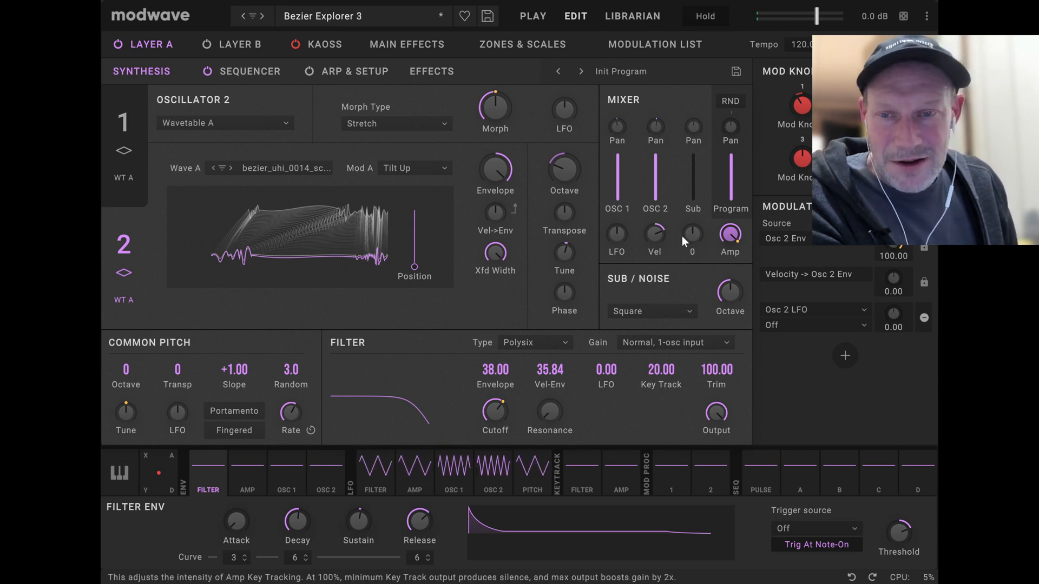
# Load Bezier Explorer 4, step back to Bezier Explorer 2 for comparison, and return to Bezier Explorer 4.
pyautogui.click(264, 16)
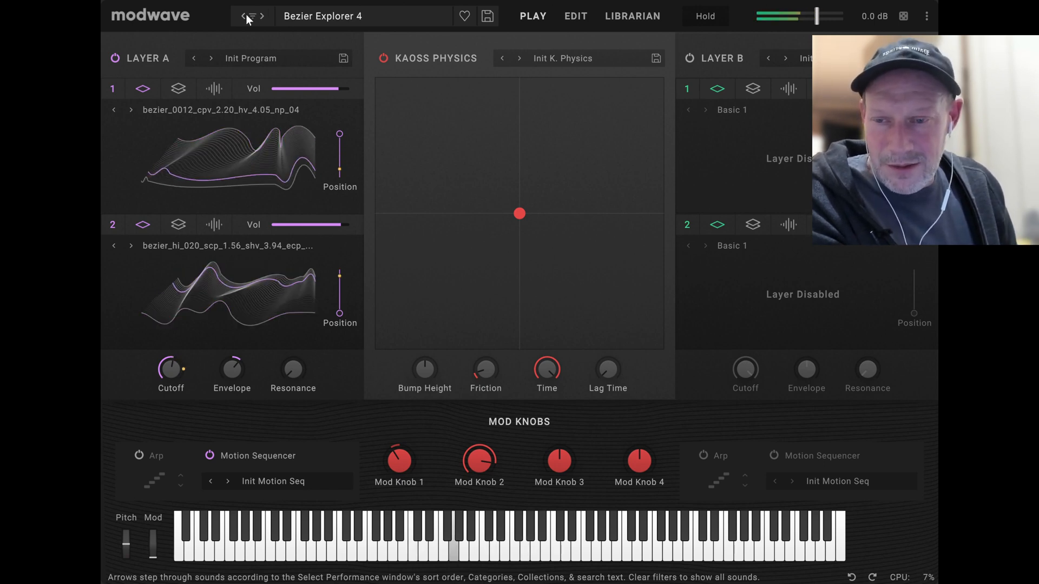
pyautogui.click(246, 17)
pyautogui.click(244, 17)
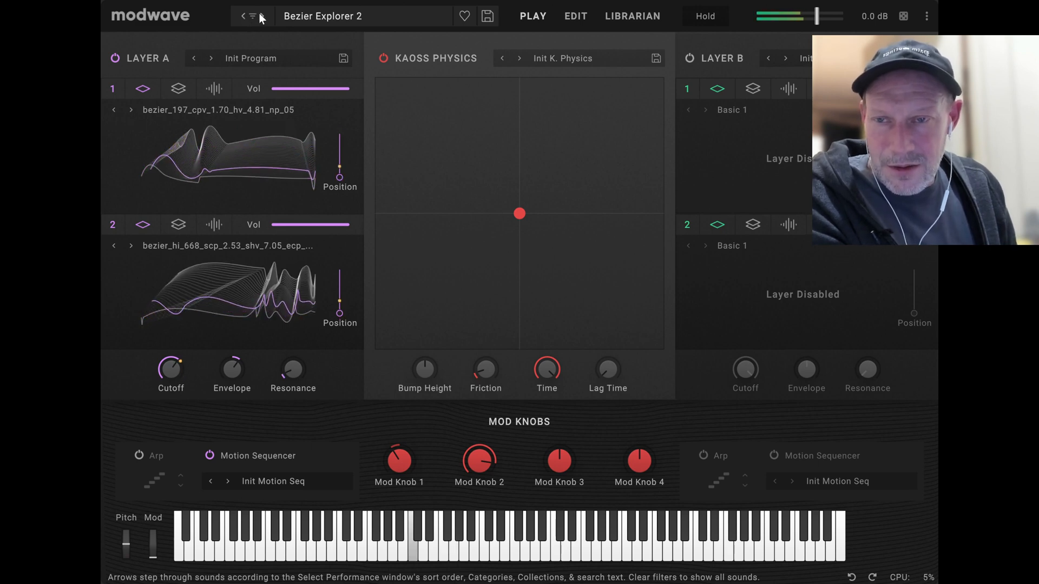
pyautogui.click(260, 17)
pyautogui.click(260, 17)
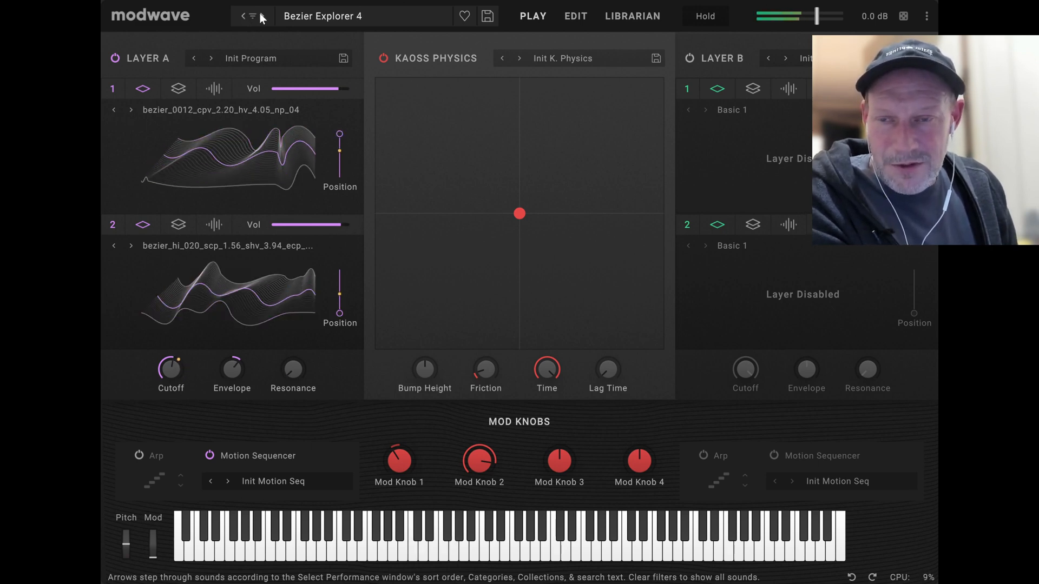
# Advance to Bezier Monolead 1, step back to Bezier Explorer 5, and raise its filter Cutoff in the synthesis editor.
pyautogui.click(268, 15)
pyautogui.click(267, 15)
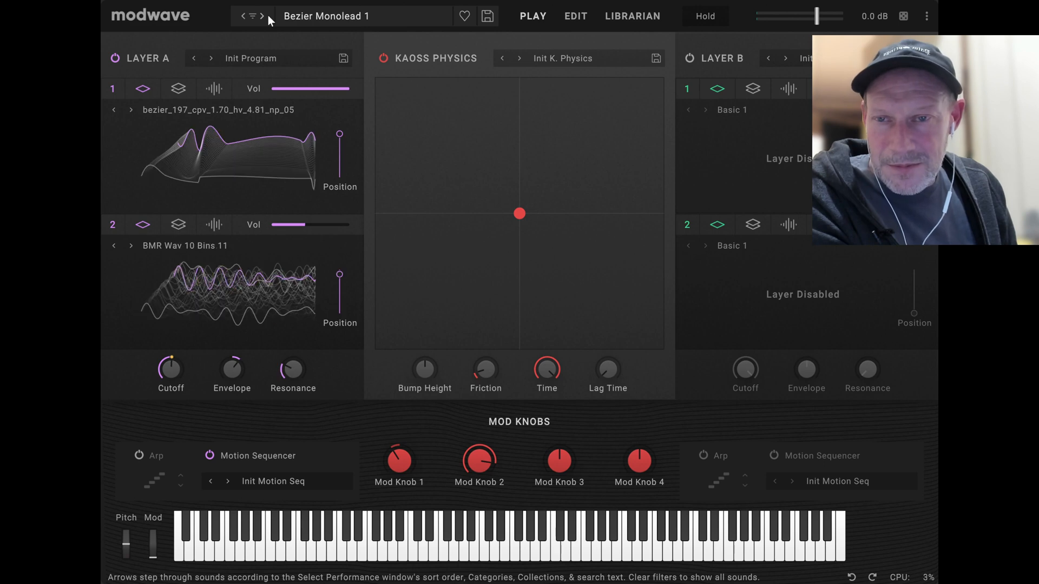
pyautogui.click(244, 17)
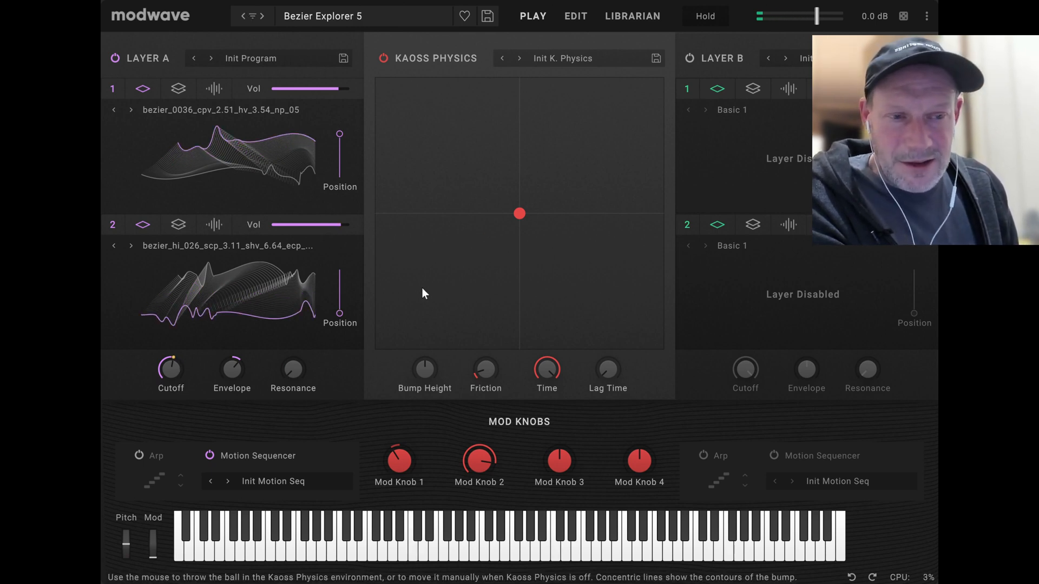
pyautogui.click(576, 16)
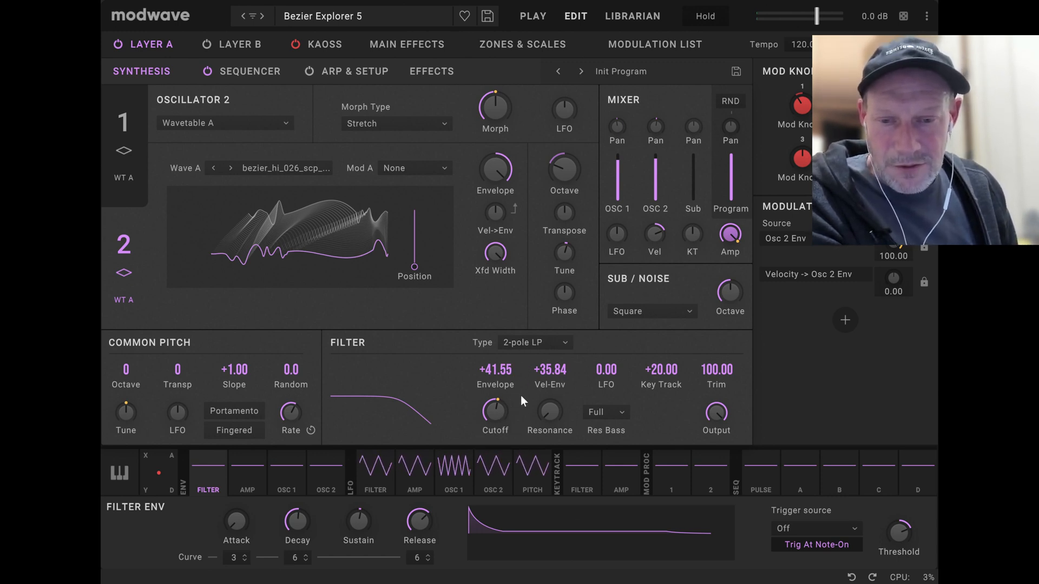
pyautogui.moveTo(502, 412); pyautogui.dragTo(544, 258)
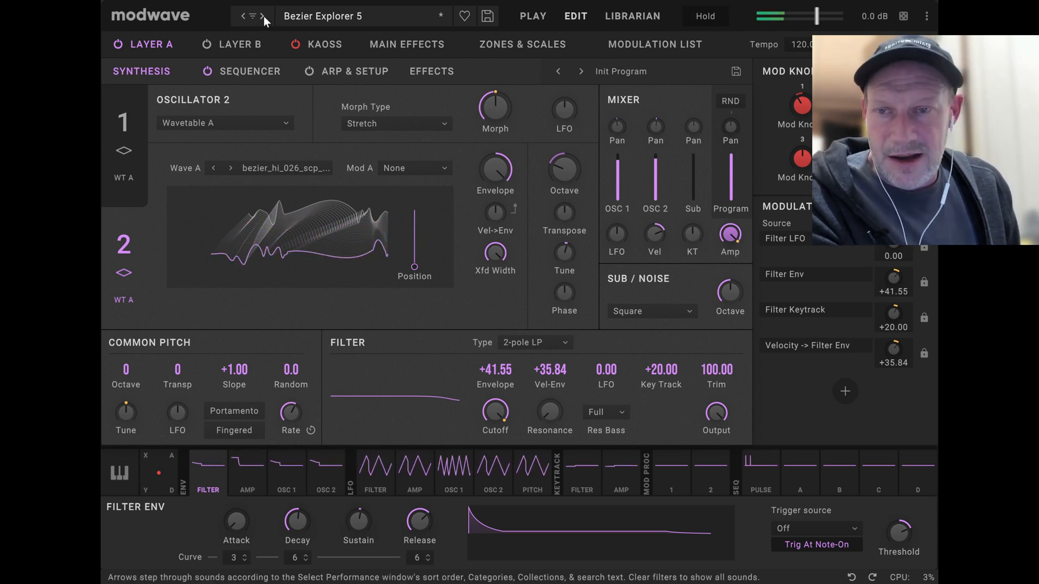
# Load the Bezier Monolead 1 performance from the performance list and show its layer overview.
pyautogui.click(297, 18)
pyautogui.scroll(-3, 502, 359)
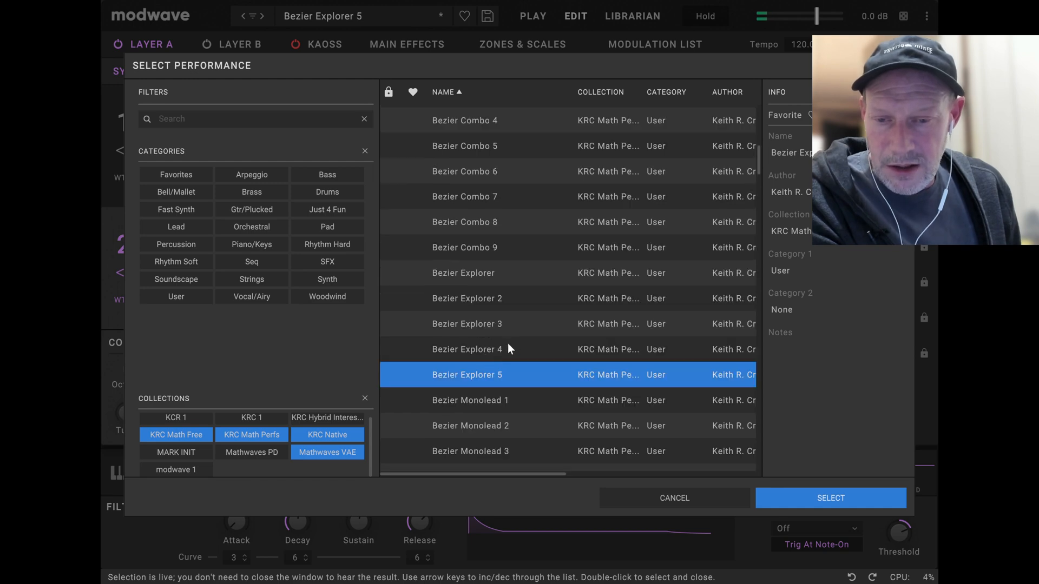
pyautogui.click(476, 407)
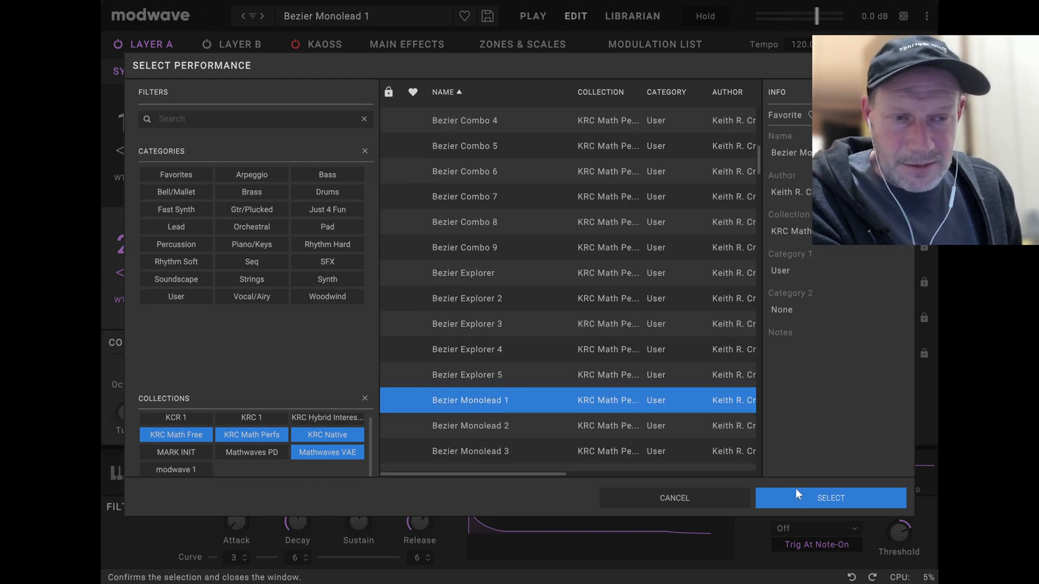
pyautogui.click(814, 493)
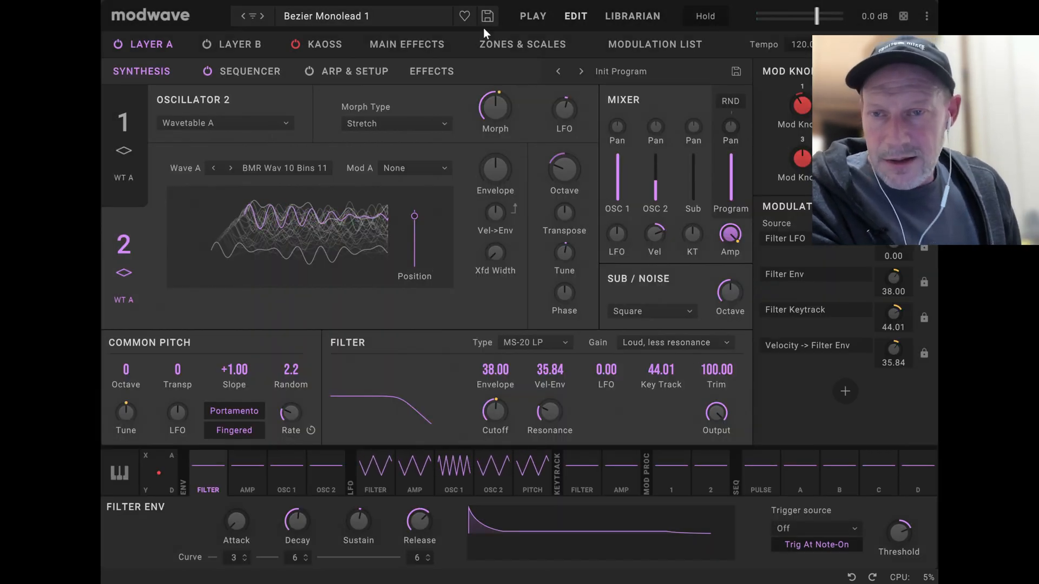
pyautogui.click(535, 16)
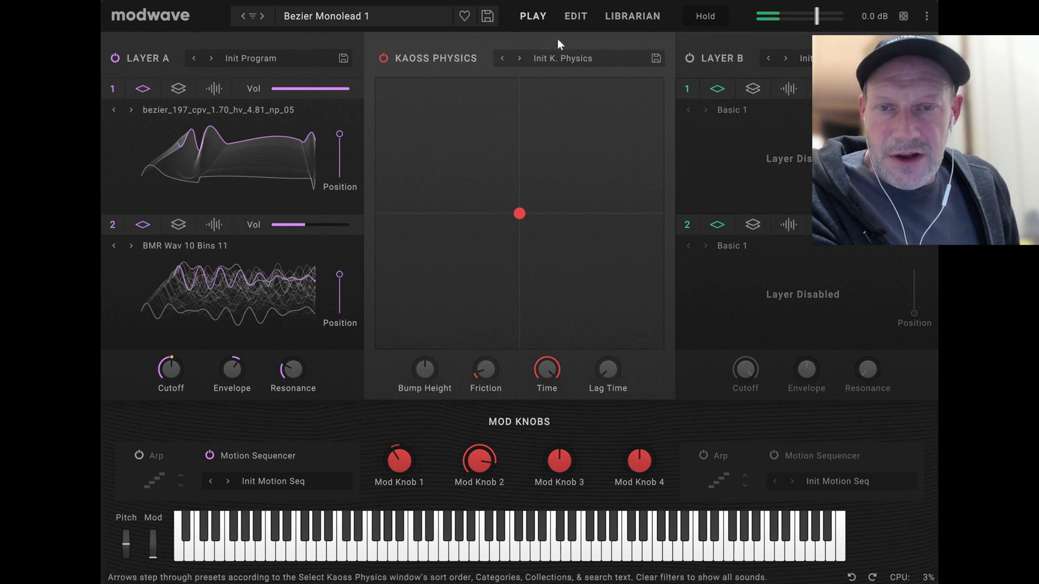
# Show oscillator 1's synthesis settings and audition the MS-20 LP filter by sweeping its Cutoff and Resonance up and back down.
pyautogui.click(576, 16)
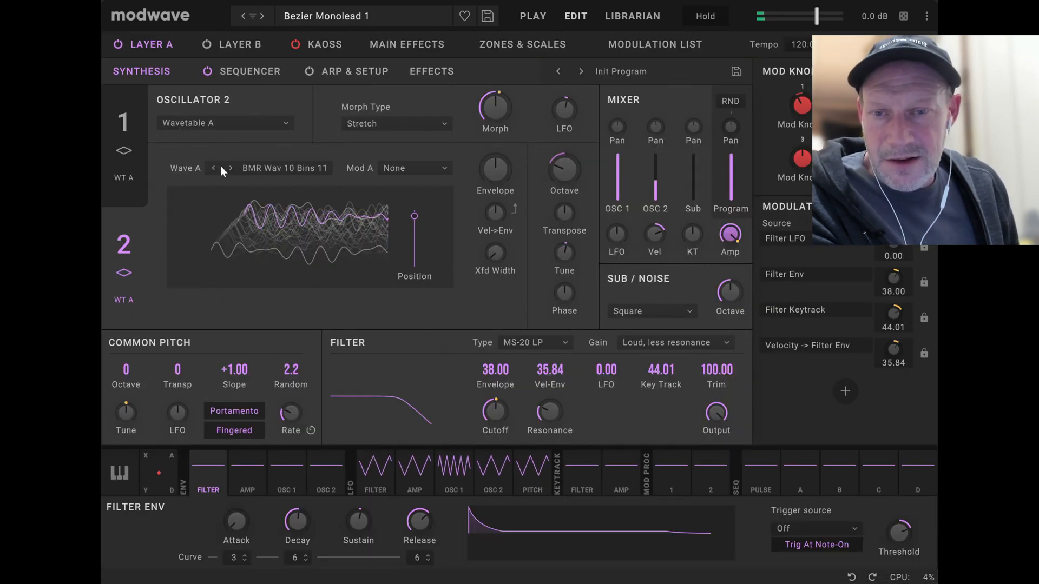
pyautogui.click(138, 128)
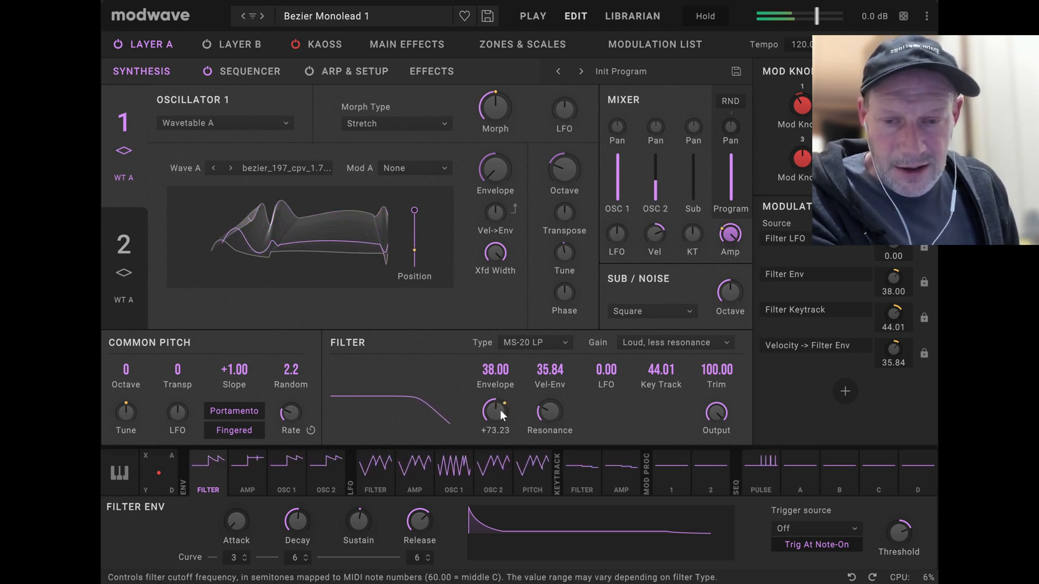
pyautogui.moveTo(505, 404); pyautogui.dragTo(556, 404)
pyautogui.moveTo(580, 337); pyautogui.dragTo(575, 350)
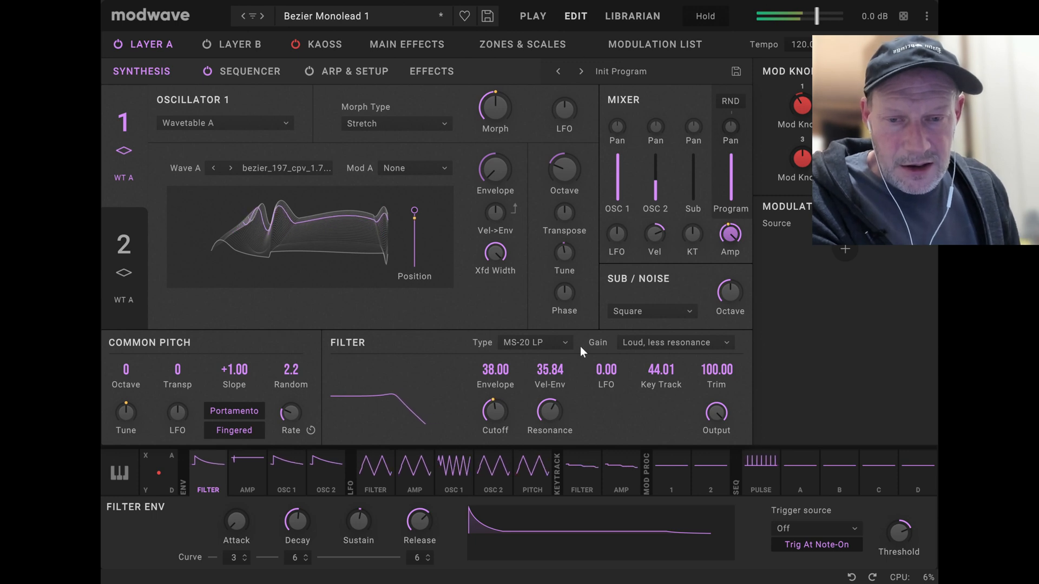
pyautogui.moveTo(541, 407); pyautogui.dragTo(537, 449)
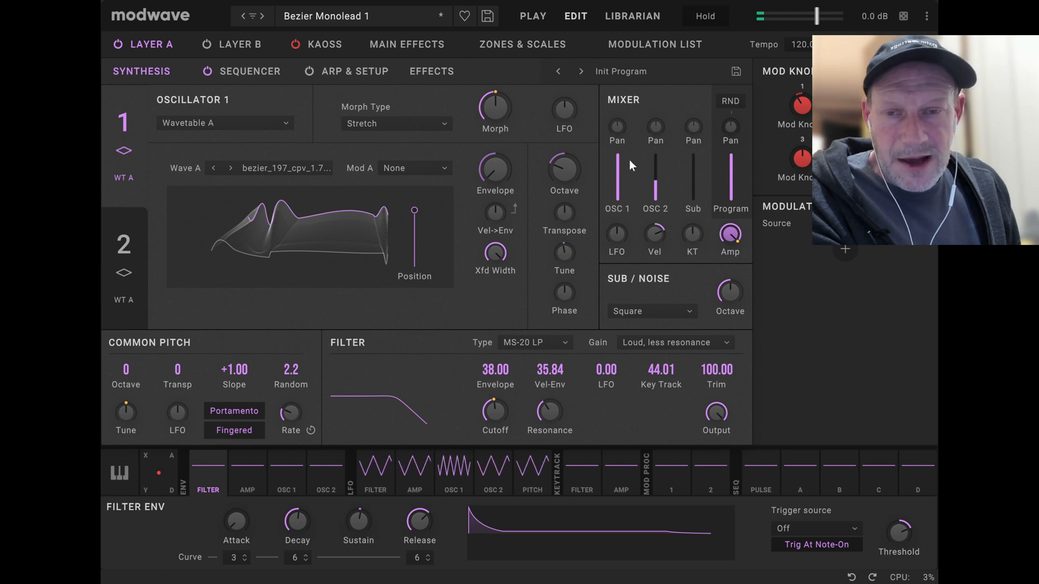
# Lower OSC 1's mixer level to the minimum and show oscillator 2's BMR Wav 10 Bins 11 wavetable.
pyautogui.moveTo(622, 160); pyautogui.dragTo(622, 258)
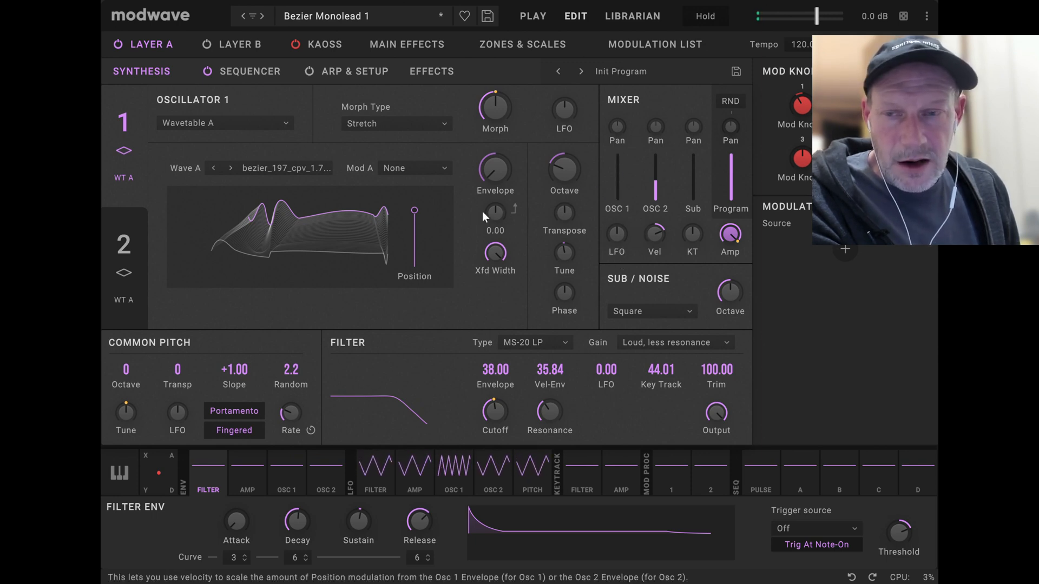
pyautogui.click(136, 241)
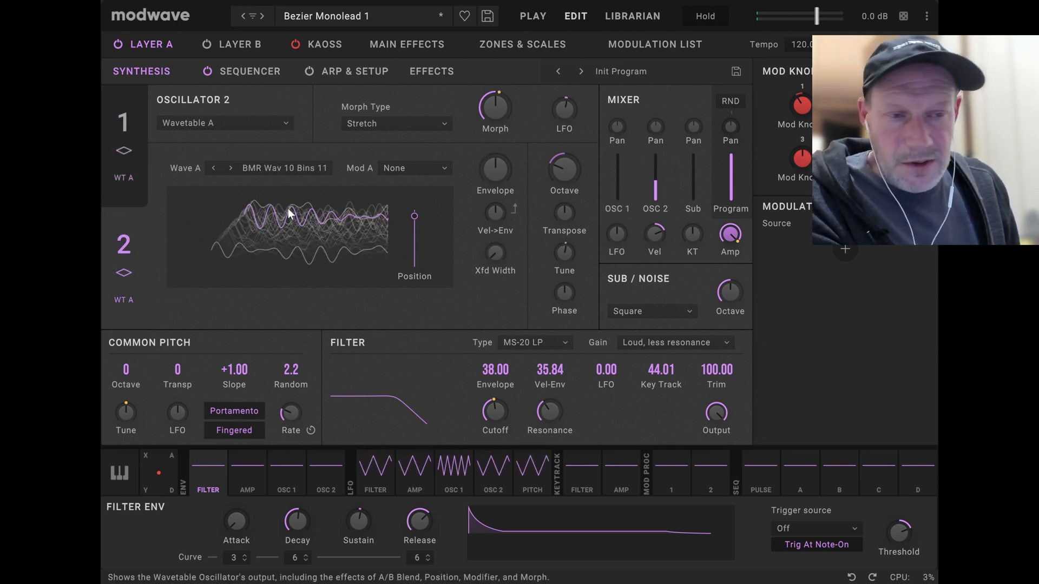
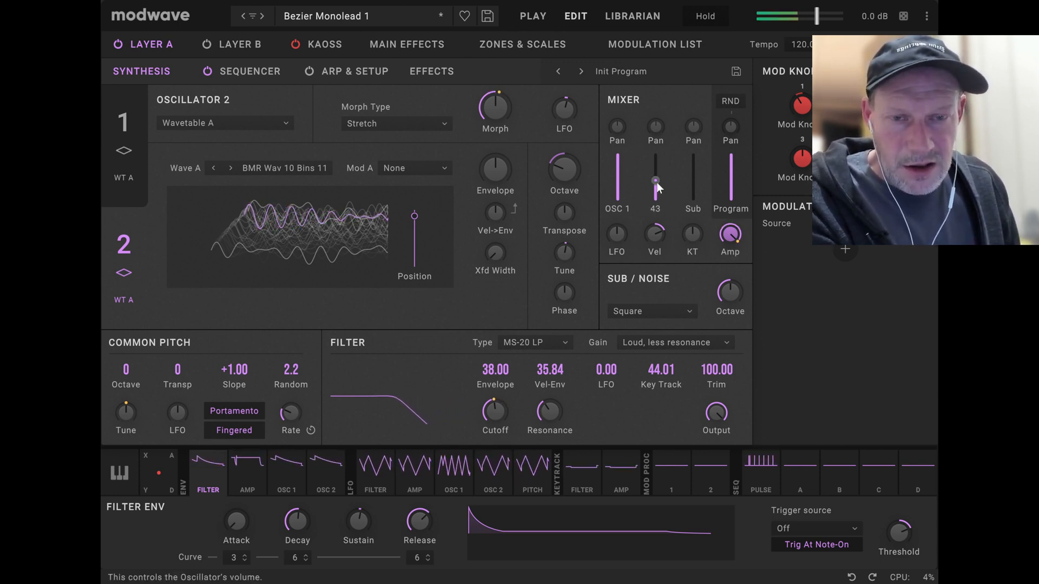
# Adjust OSC 2's mixer level, then advance to the Bezier Monolead 2 performance and show its layer overview.
pyautogui.moveTo(656, 183); pyautogui.dragTo(685, 306)
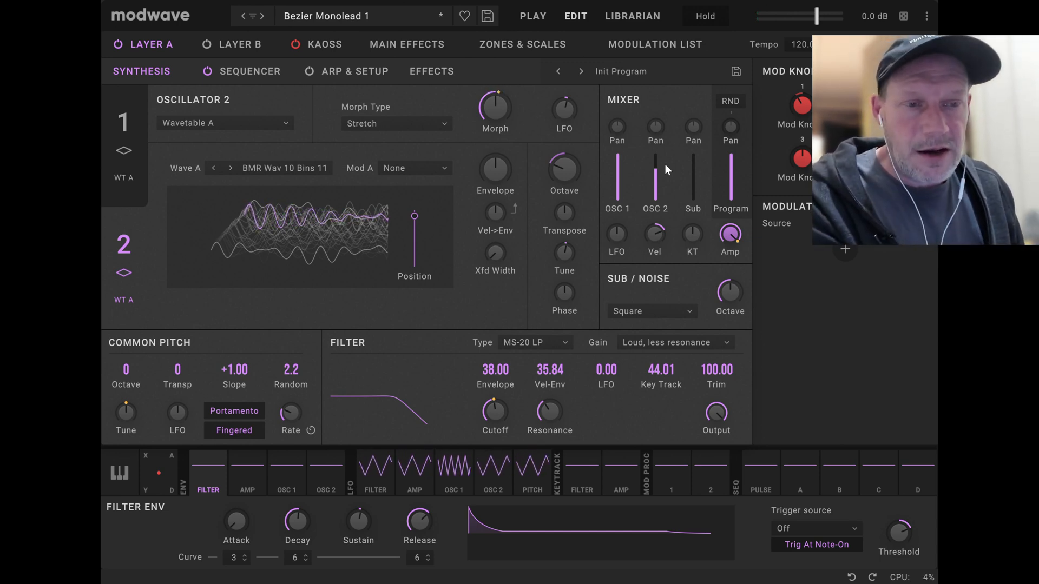
pyautogui.click(265, 16)
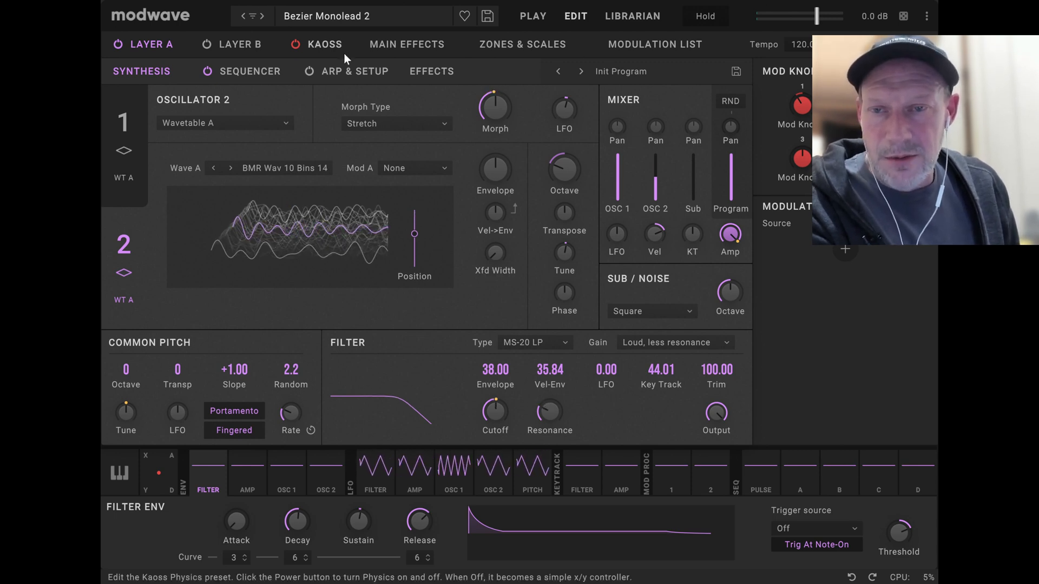
pyautogui.click(532, 16)
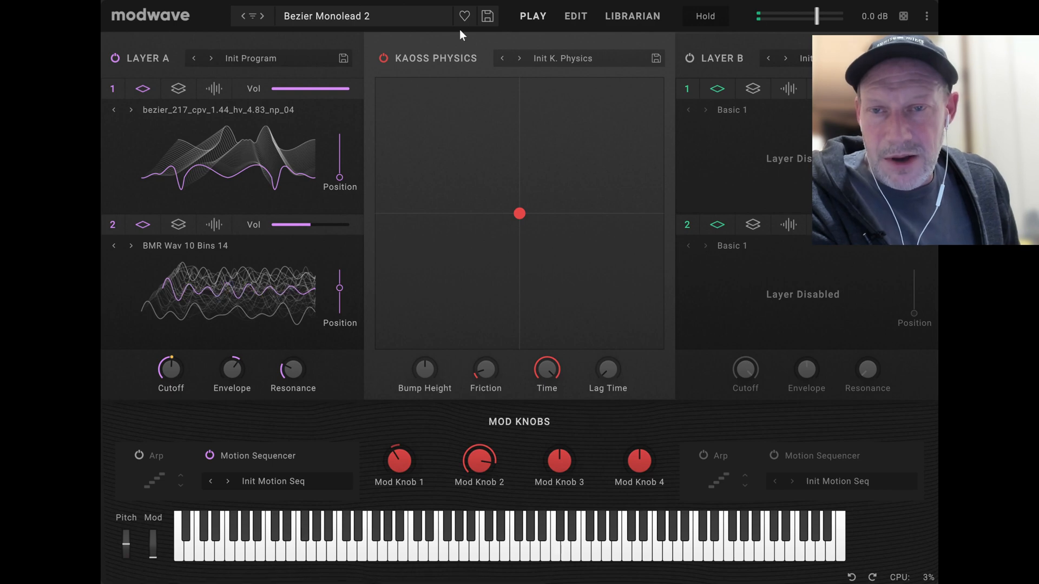
# Show oscillator 1's synthesis settings and set its Morph Type to None to view the unmirrored Bezier wavetable.
pyautogui.click(575, 17)
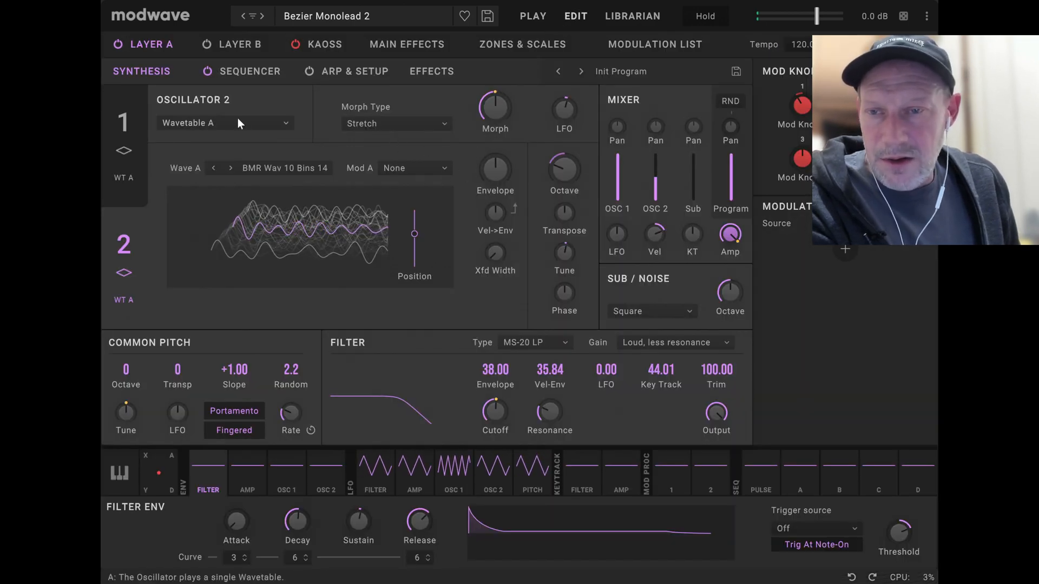
pyautogui.click(122, 125)
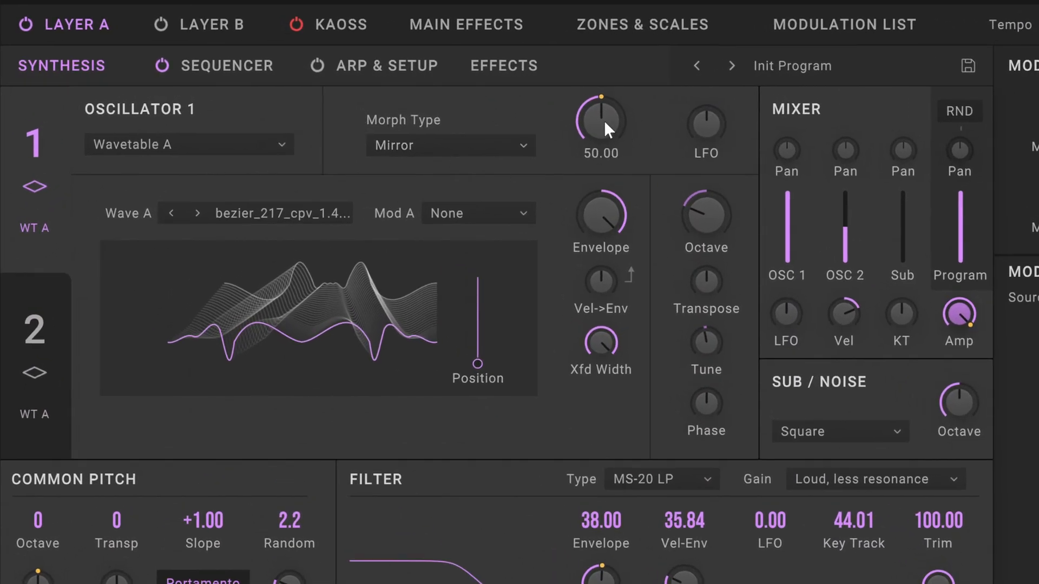
pyautogui.moveTo(604, 121)
pyautogui.mouseDown()
pyautogui.moveTo(562, 219)
pyautogui.moveTo(590, 99)
pyautogui.moveTo(629, 30)
pyautogui.moveTo(622, 8)
pyautogui.moveTo(589, 174)
pyautogui.moveTo(632, 2)
pyautogui.moveTo(612, 129)
pyautogui.moveTo(608, 51)
pyautogui.moveTo(601, 117)
pyautogui.mouseUp()
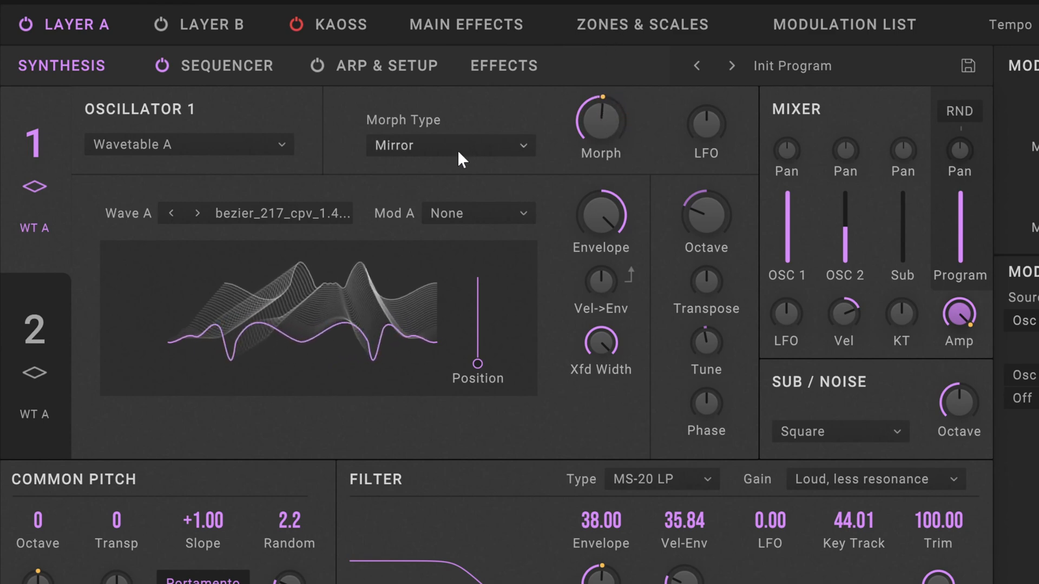
pyautogui.click(457, 147)
pyautogui.click(450, 162)
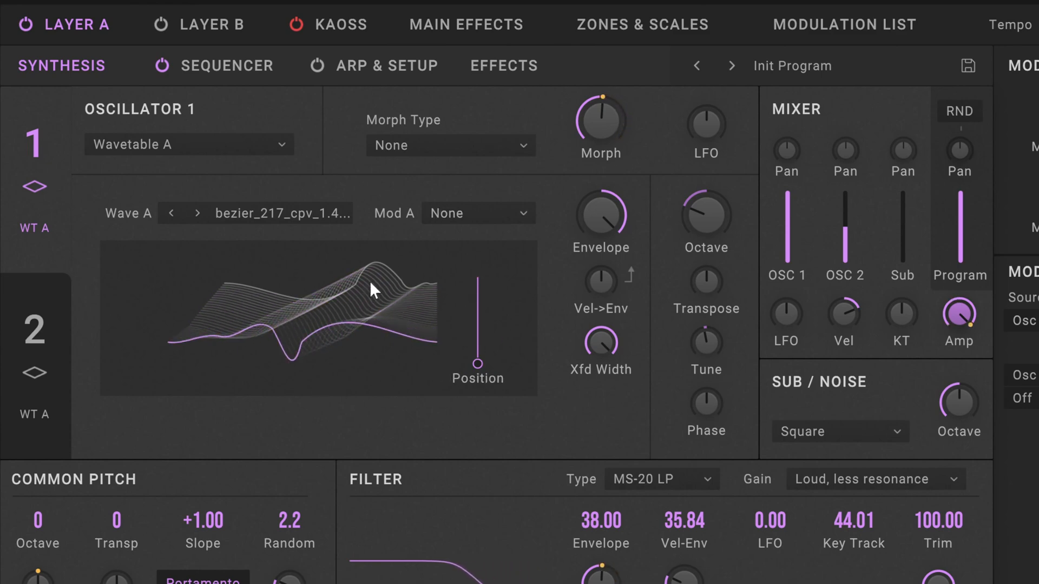
# Set oscillator 1's Morph Type back to Mirror and raise its Morph amount.
pyautogui.click(477, 145)
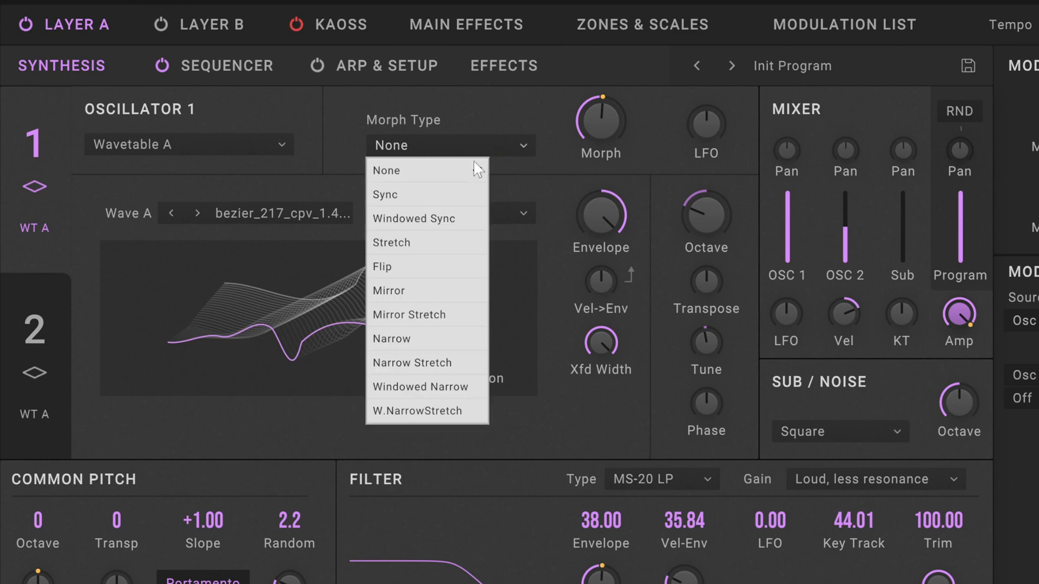
pyautogui.click(429, 295)
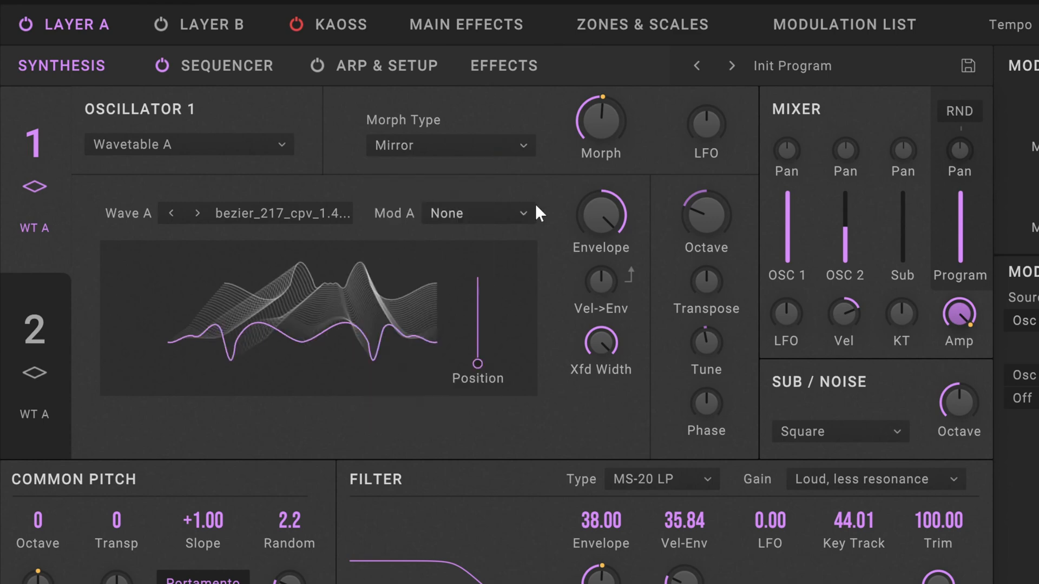
pyautogui.moveTo(596, 127); pyautogui.dragTo(639, 52)
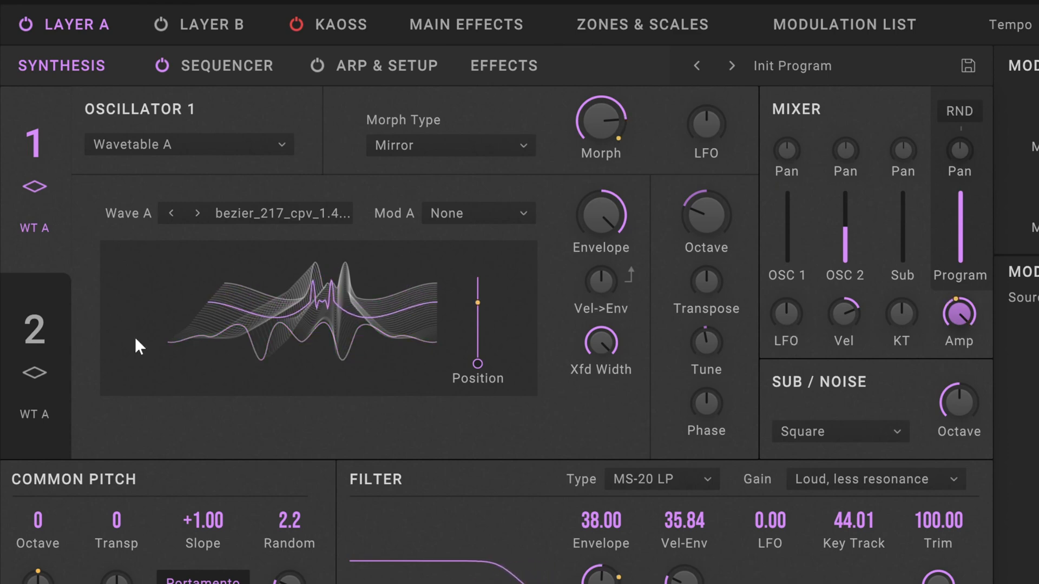
# Show oscillator 2's BMR Wav 10 Bins 14 wavetable and rebalance the OSC 1 and OSC 2 mixer levels, with OSC 1 at full.
pyautogui.click(34, 331)
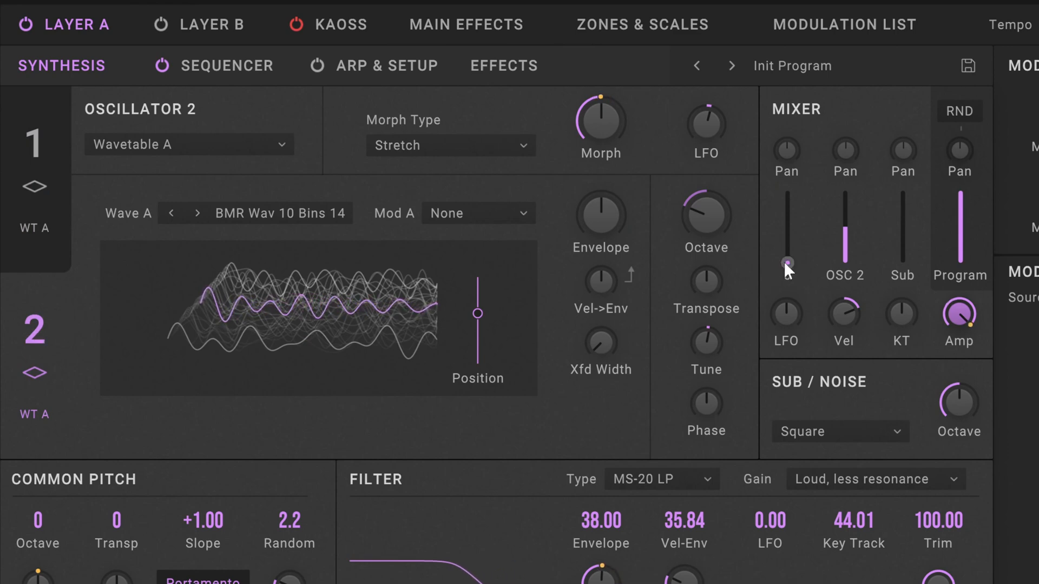
pyautogui.moveTo(787, 262); pyautogui.dragTo(825, 183)
pyautogui.moveTo(856, 225)
pyautogui.mouseDown()
pyautogui.moveTo(837, 308)
pyautogui.moveTo(852, 229)
pyautogui.moveTo(838, 221)
pyautogui.mouseUp()
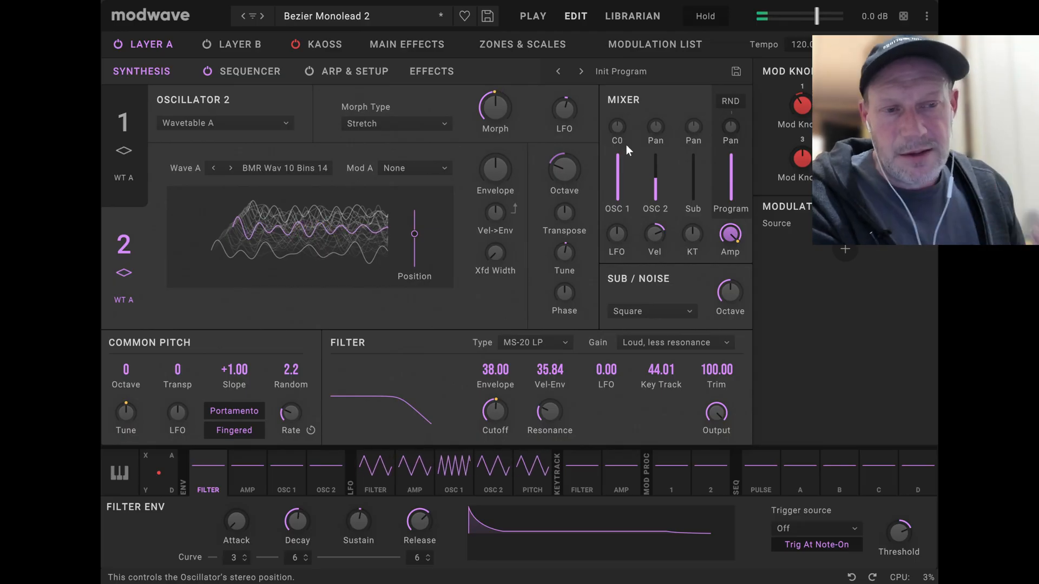
# Advance to the Bezier Monolead 3 performance and view its layer overview before returning to the synthesis editor.
pyautogui.click(262, 17)
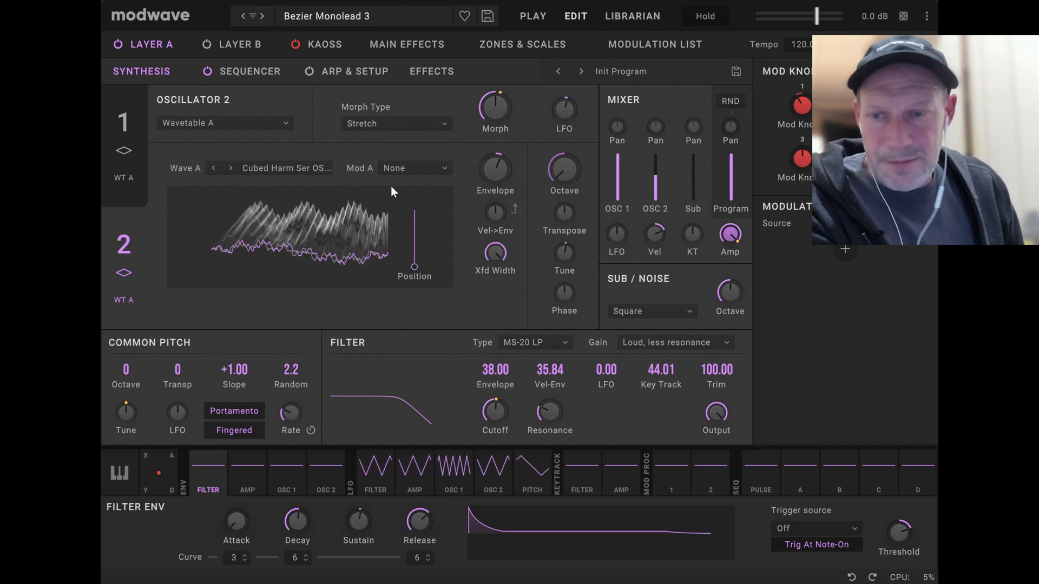
pyautogui.click(538, 18)
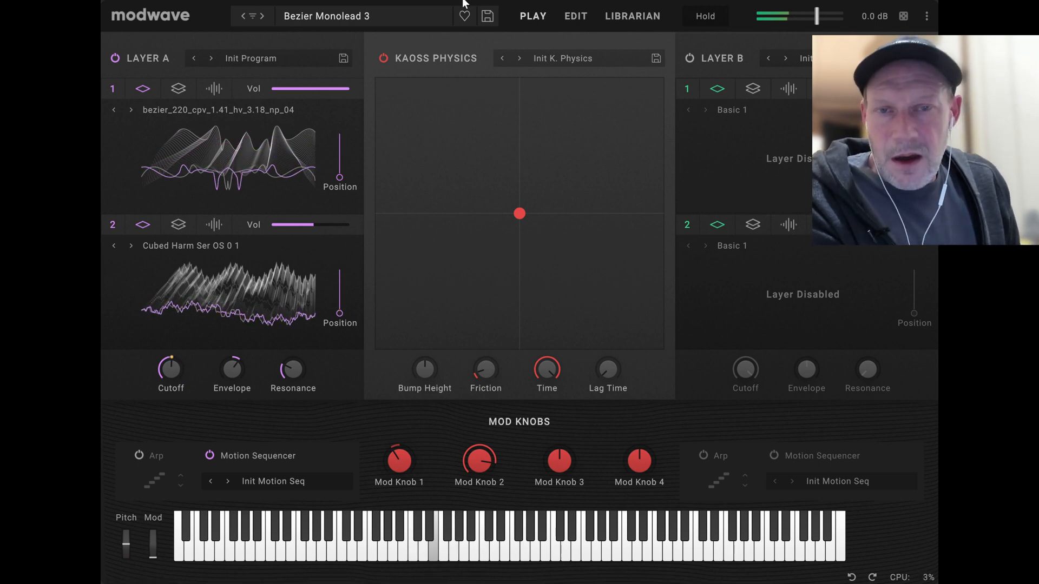
pyautogui.click(576, 16)
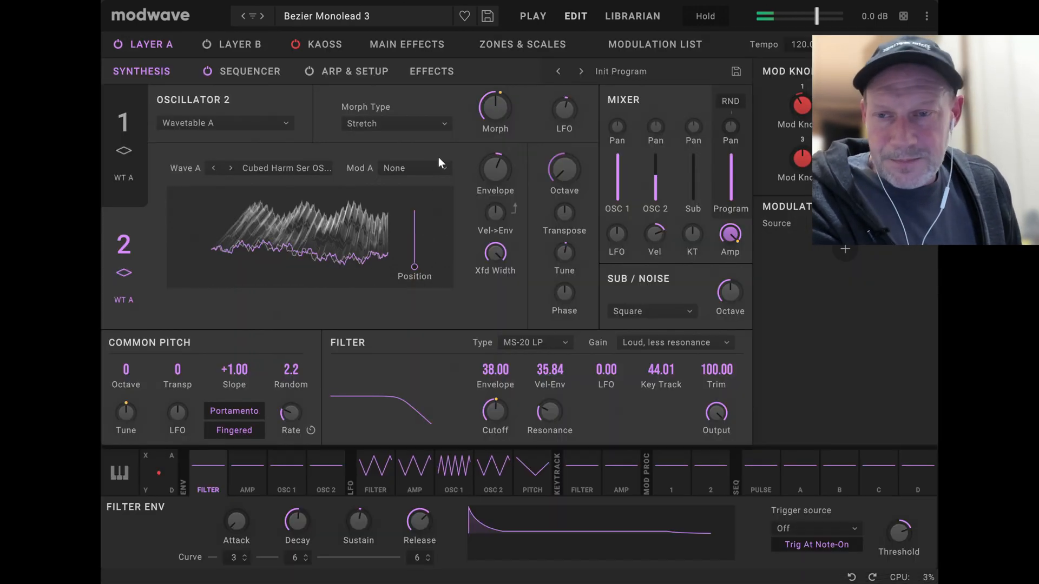
# Show oscillator 1's settings and audition it with OSC 2's mixer level at the minimum, then lower OSC 1's level too.
pyautogui.click(122, 116)
pyautogui.moveTo(655, 176); pyautogui.dragTo(642, 245)
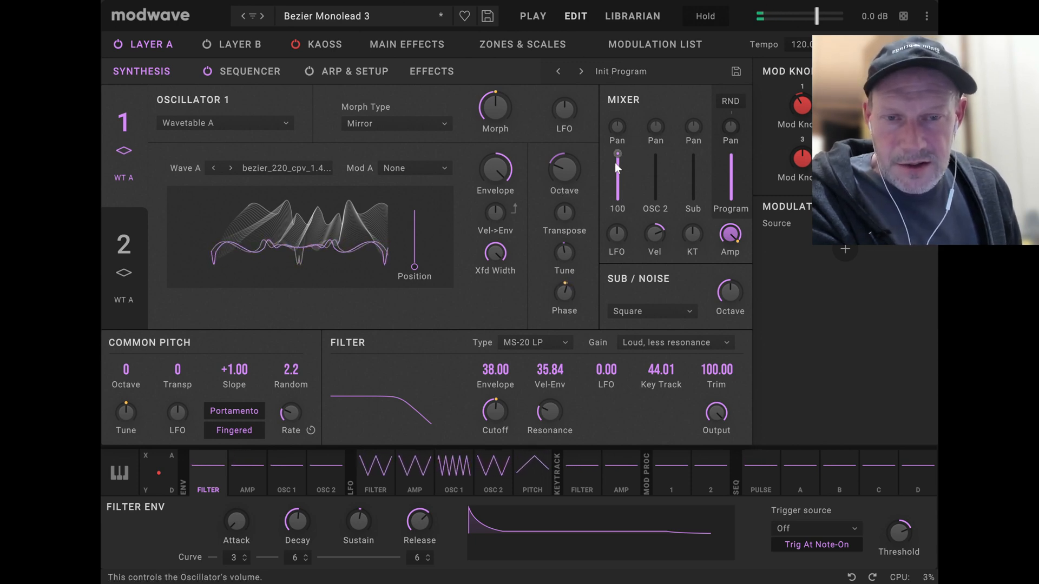
pyautogui.moveTo(616, 164); pyautogui.dragTo(620, 219)
# Show oscillator 2 and look up its wavetable in the wavetable list, keeping Cubed Harm Ser OS 0 1 selected.
pyautogui.click(122, 241)
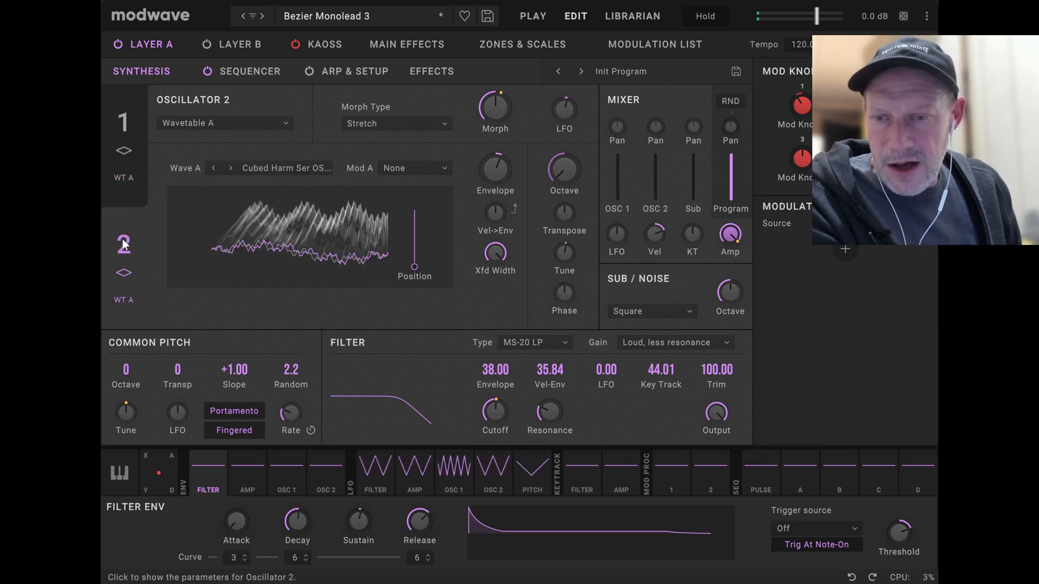
pyautogui.click(259, 173)
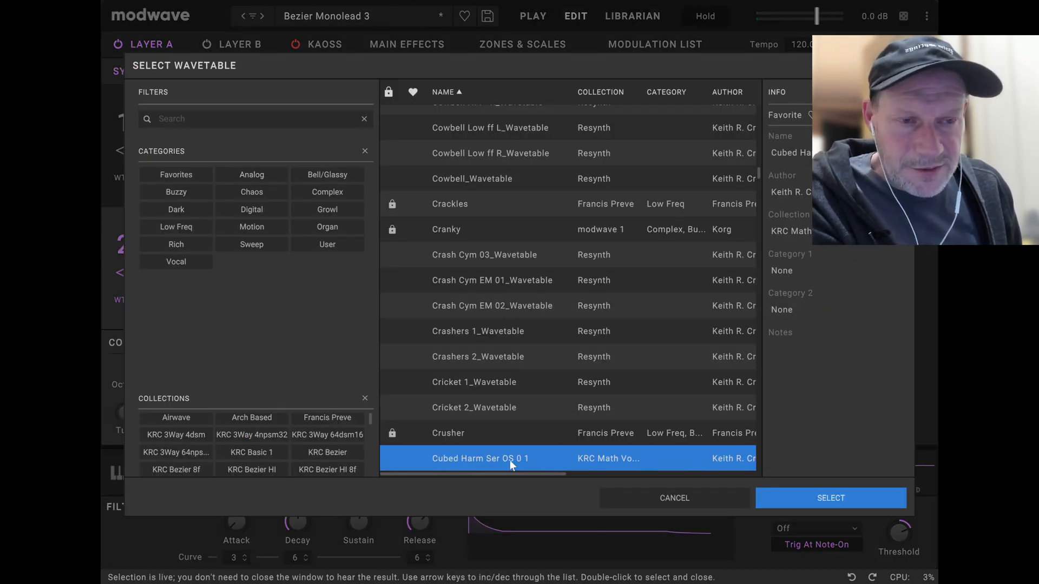
pyautogui.click(818, 497)
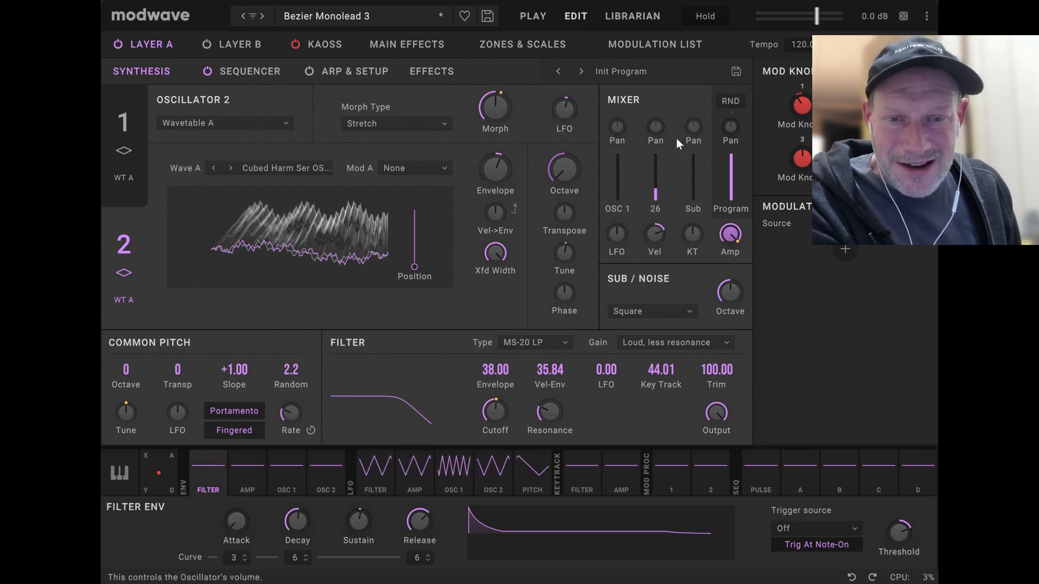
# Raise OSC 2's mixer level to 100 to audition the Cubed Harm Ser wavetable alone.
pyautogui.moveTo(658, 184); pyautogui.dragTo(664, 147)
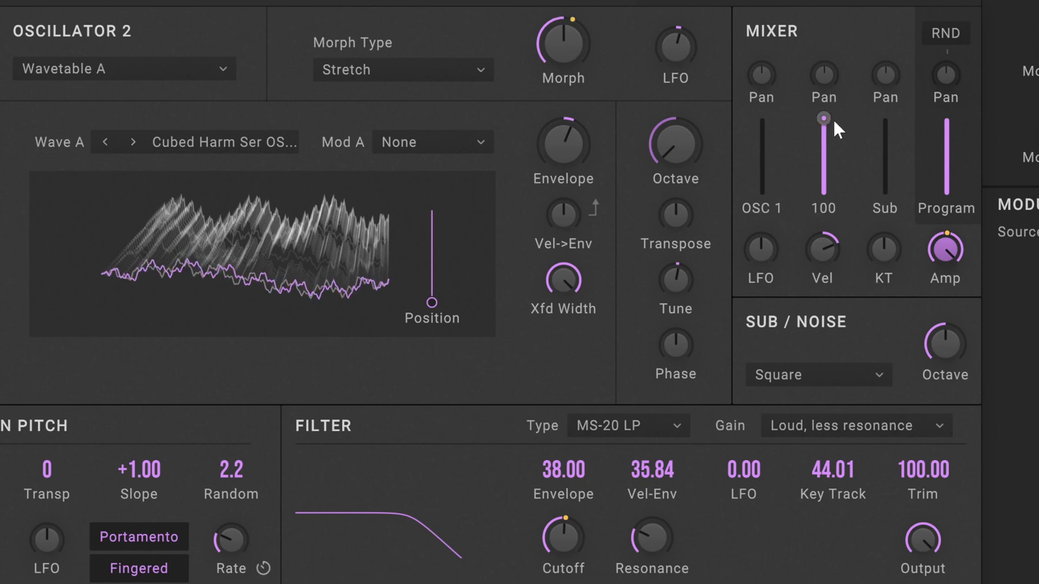
pyautogui.moveTo(833, 119)
pyautogui.mouseDown()
pyautogui.moveTo(828, 134)
pyautogui.moveTo(830, 112)
pyautogui.mouseUp()
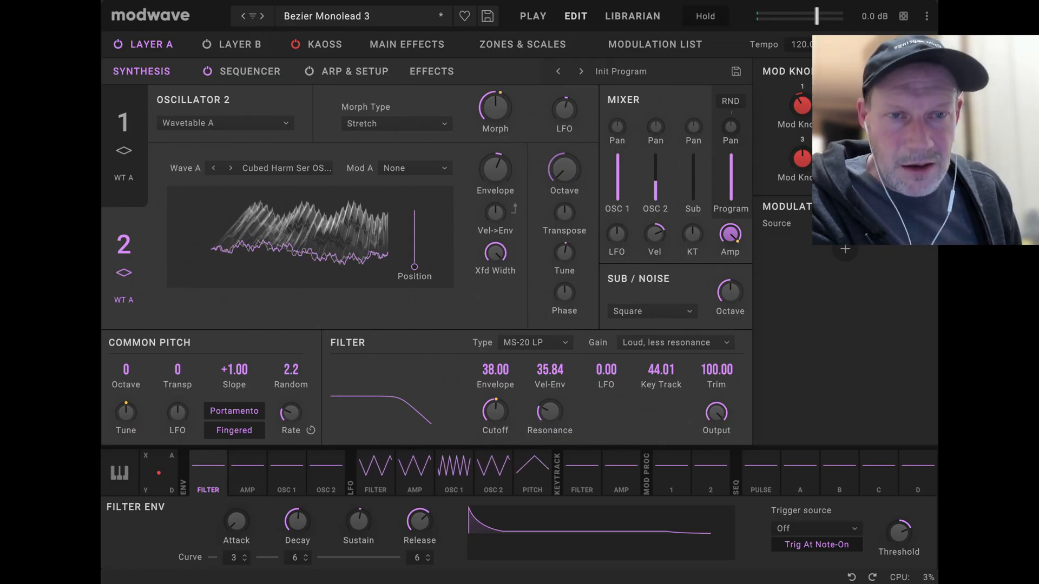
pyautogui.moveTo(691, 238)
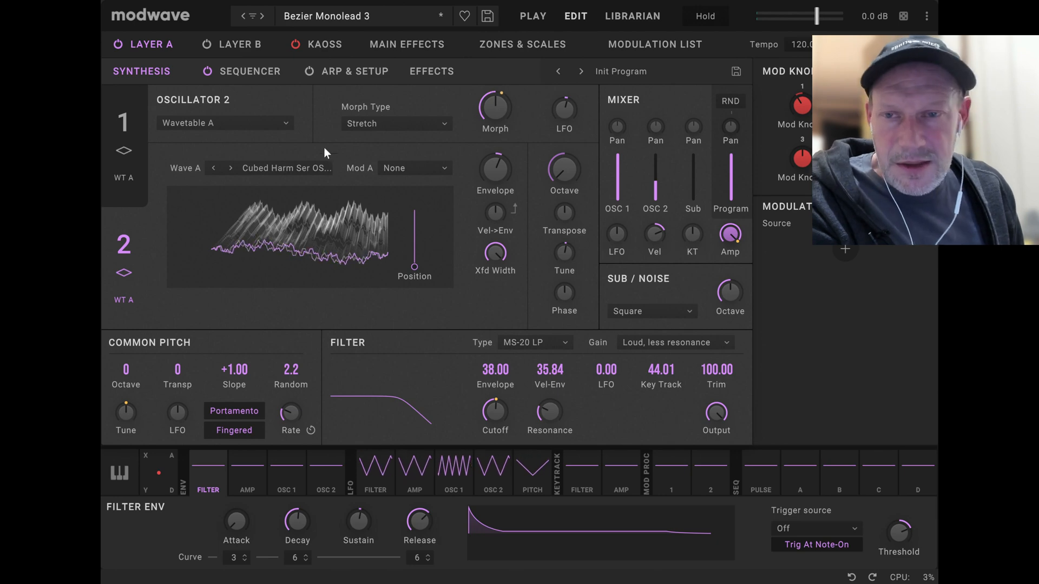
# Load the Bezier Combo 1 performance from the performance list and show its layer overview.
pyautogui.click(336, 16)
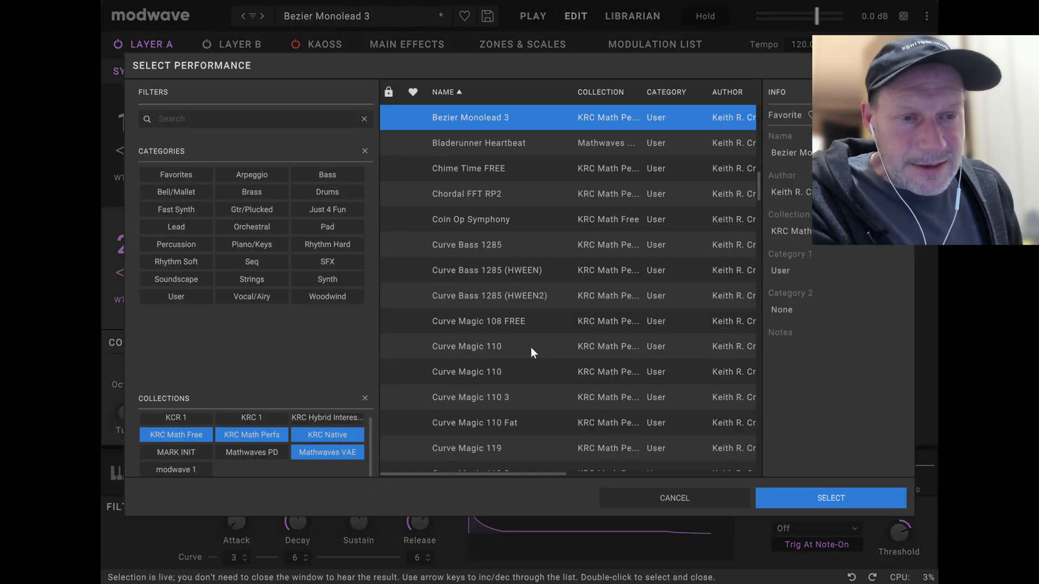
pyautogui.scroll(3, 530, 346)
pyautogui.scroll(1, 612, 312)
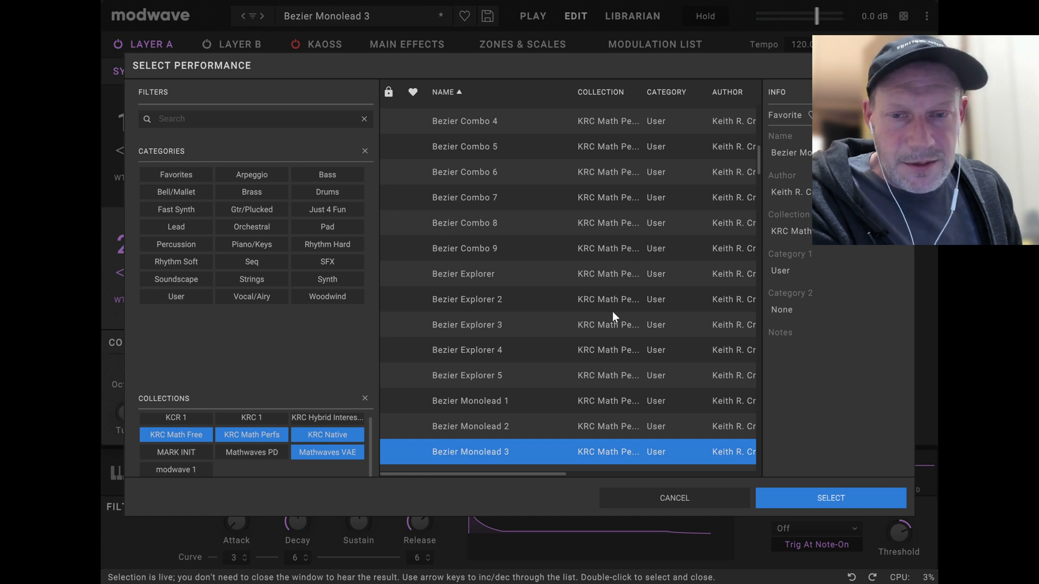
pyautogui.scroll(4, 612, 314)
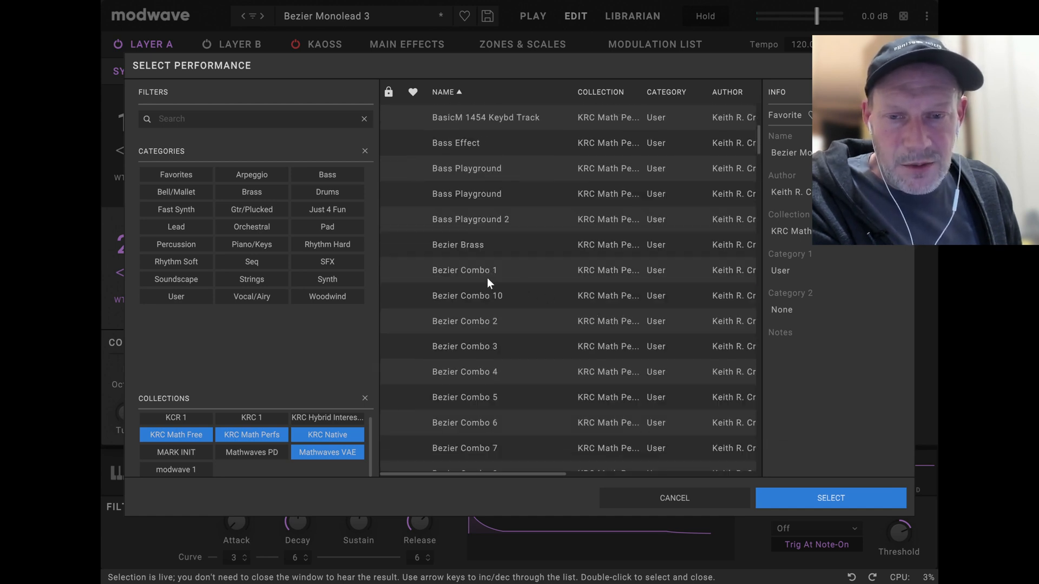
pyautogui.click(487, 273)
pyautogui.click(791, 491)
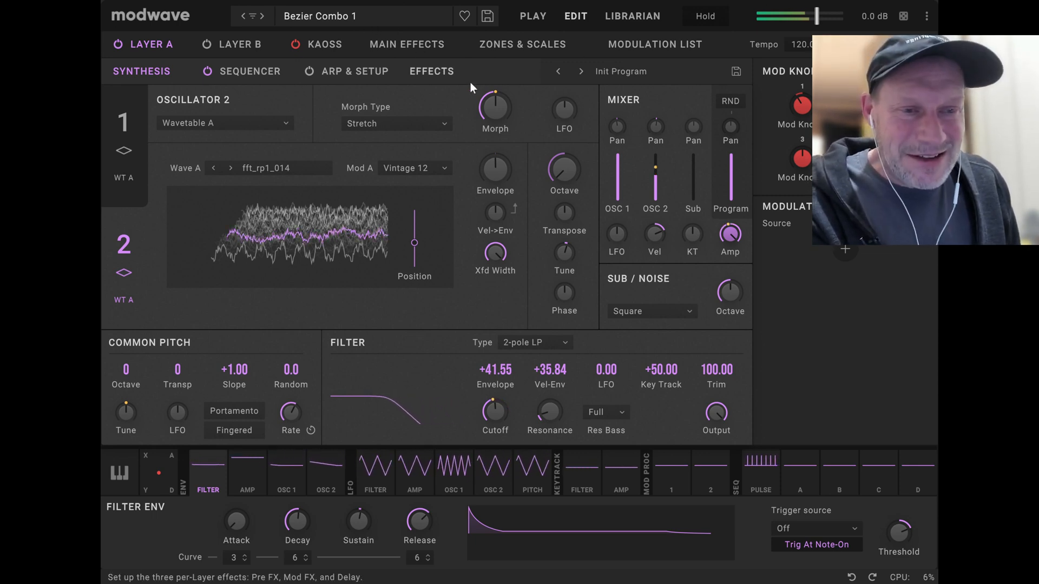
pyautogui.click(537, 22)
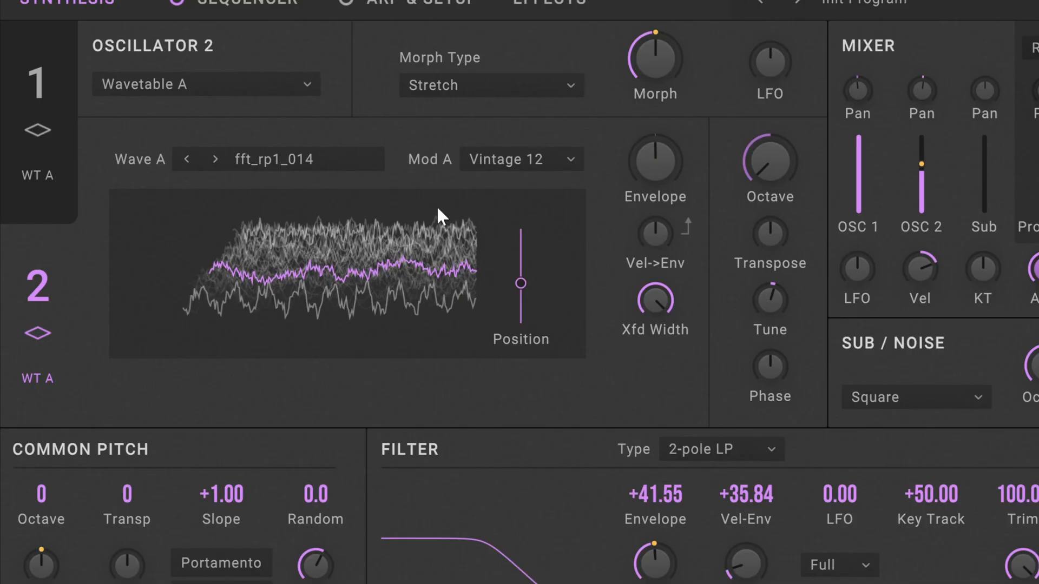
# Audition oscillator 1 with its mixer level restored to full and the 2-pole LP filter's Cutoff raised to maximum.
pyautogui.moveTo(923, 170)
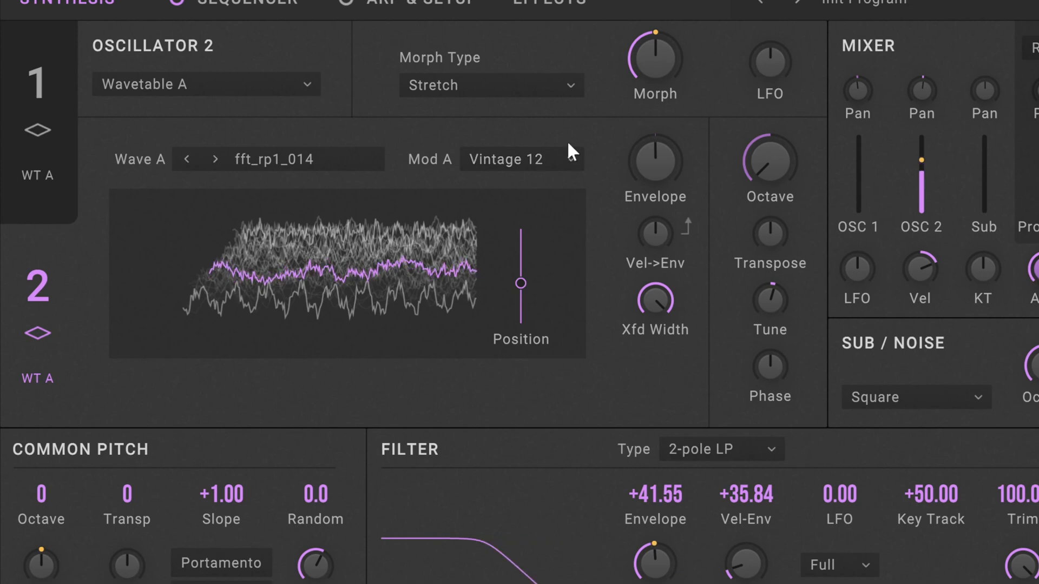
pyautogui.moveTo(860, 209); pyautogui.dragTo(867, 102)
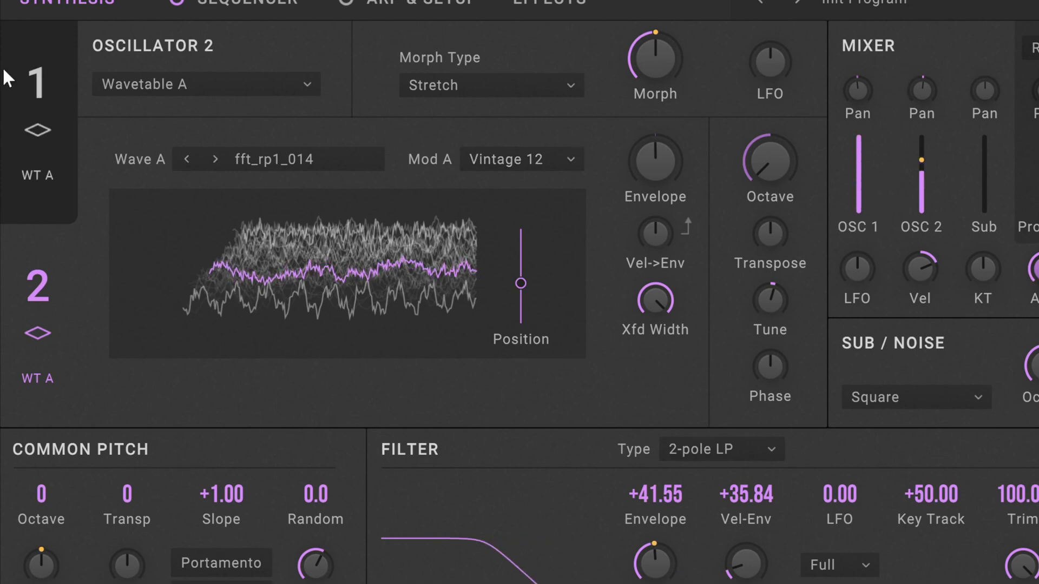
pyautogui.click(41, 206)
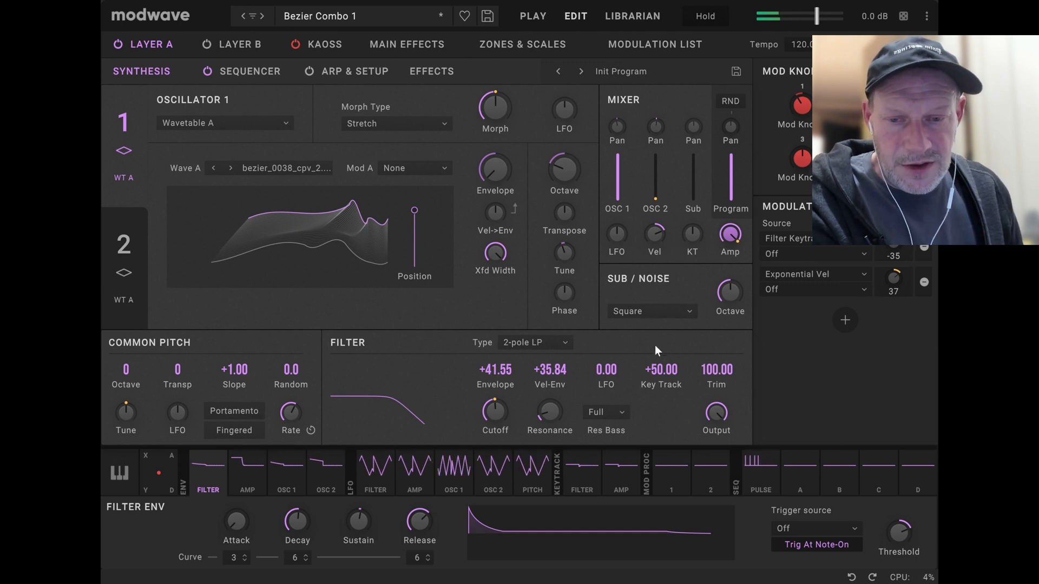
pyautogui.click(503, 410)
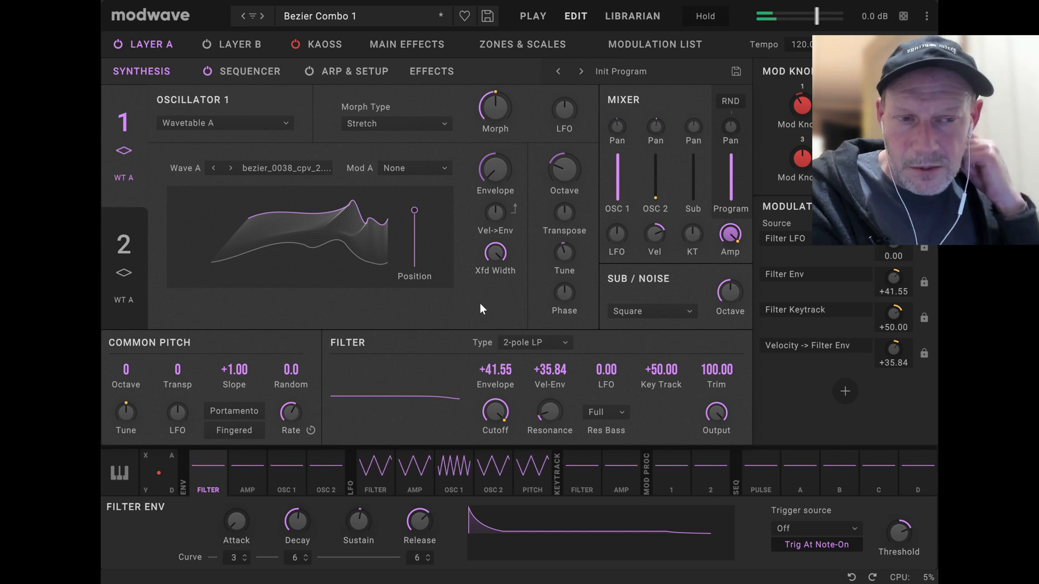
# Advance to the Bezier Combo 10 performance and examine its layer overview and both oscillators' Wavetable A/B settings.
pyautogui.click(261, 15)
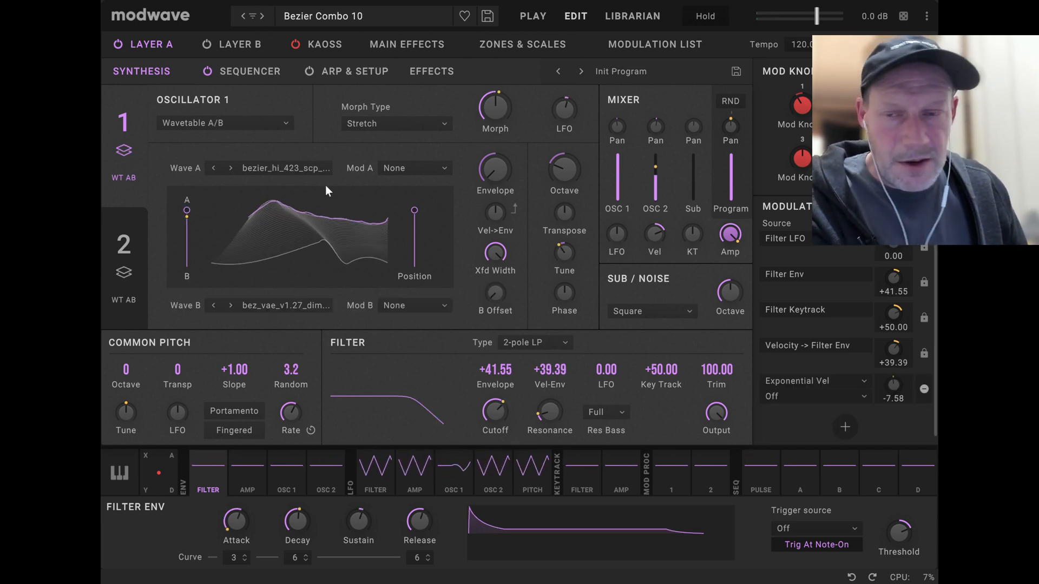
pyautogui.click(521, 19)
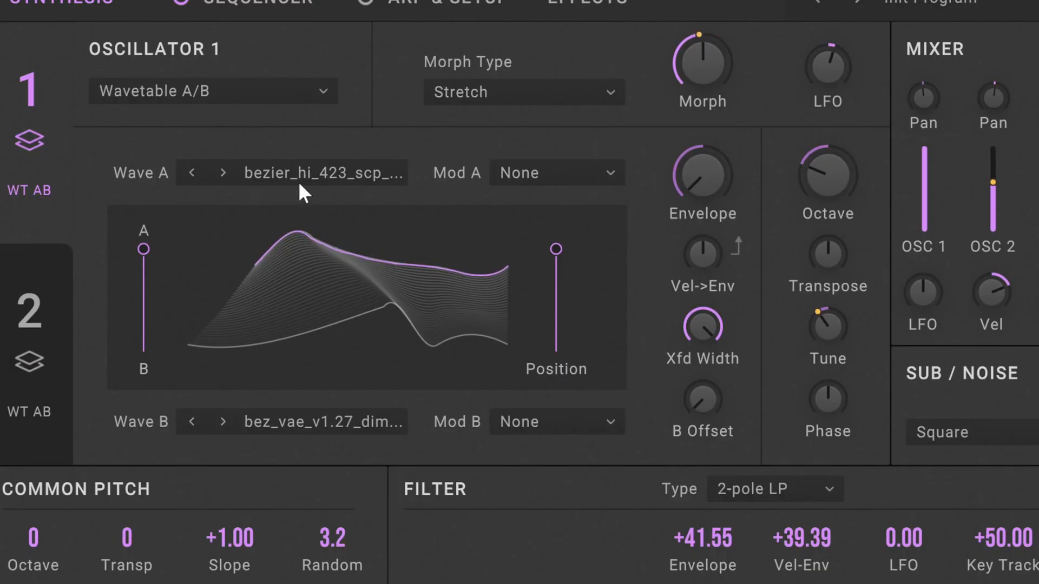
pyautogui.click(40, 347)
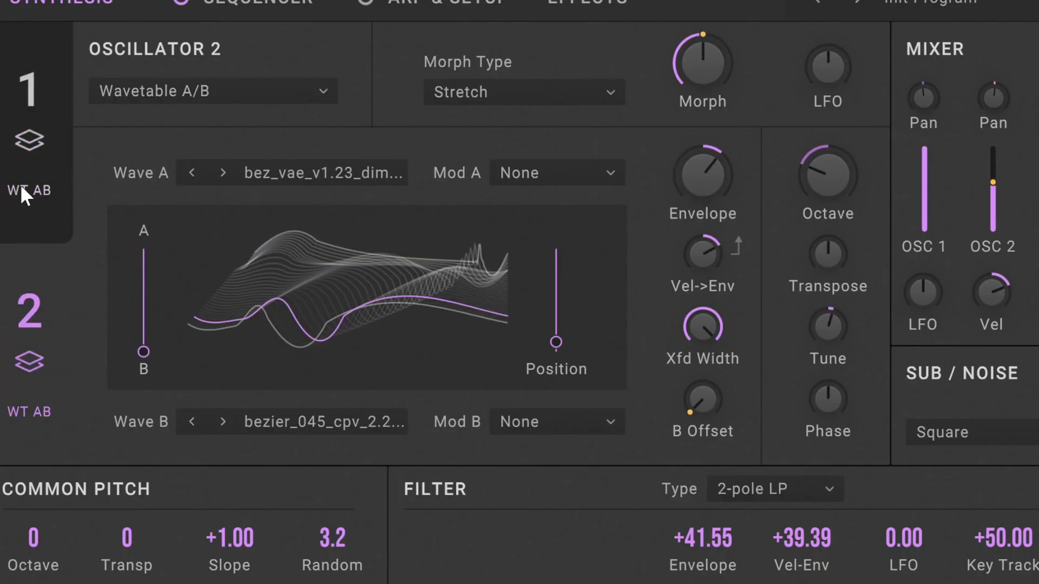
pyautogui.click(30, 82)
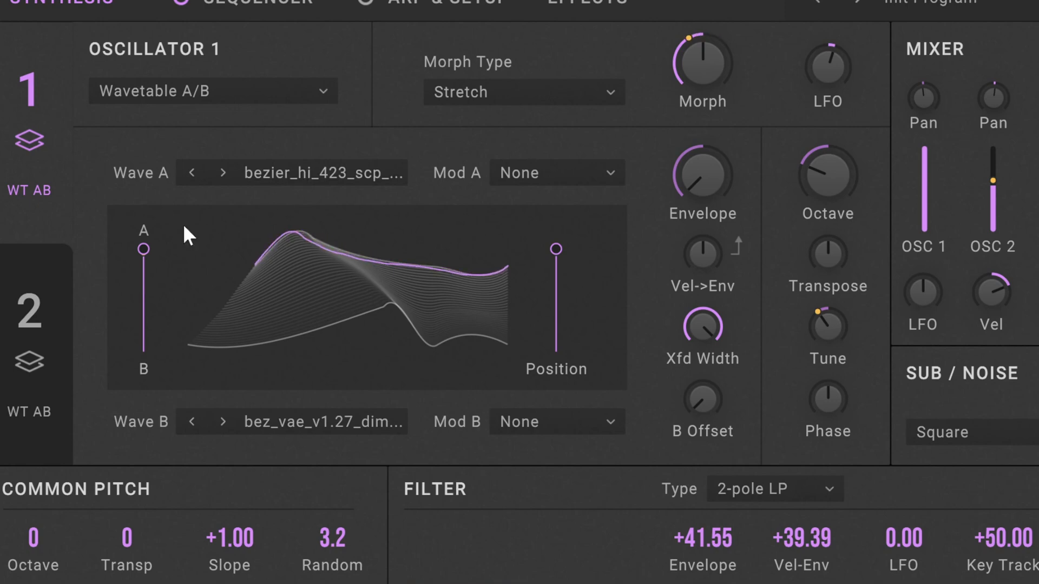
# Compare oscillator 1's two wavetables by blending fully to Wave B, muting OSC 2 in the mixer, and returning the blend to Wave A.
pyautogui.moveTo(137, 304)
pyautogui.moveTo(143, 249); pyautogui.dragTo(139, 464)
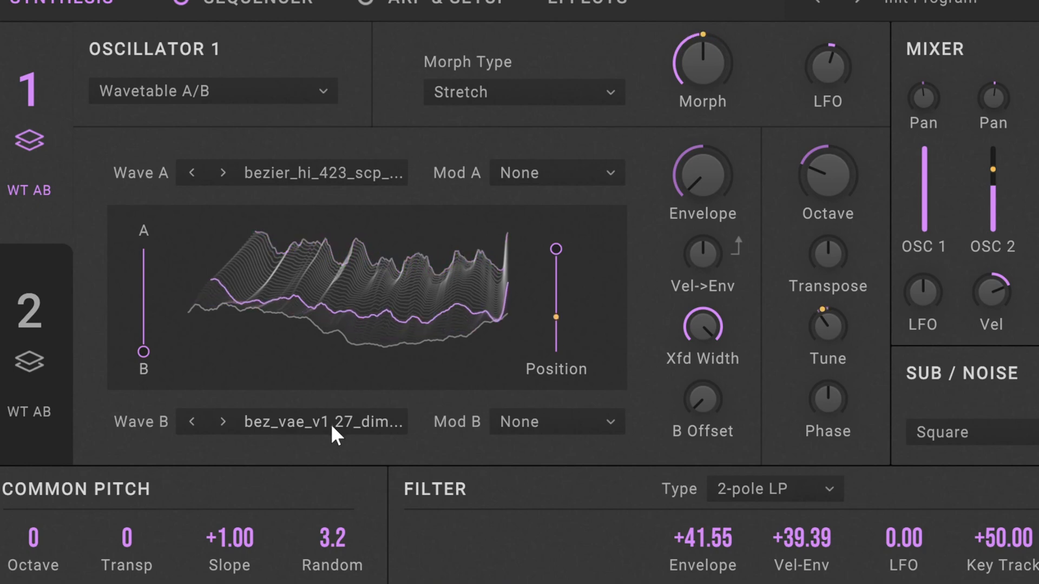
pyautogui.moveTo(993, 187); pyautogui.dragTo(1000, 231)
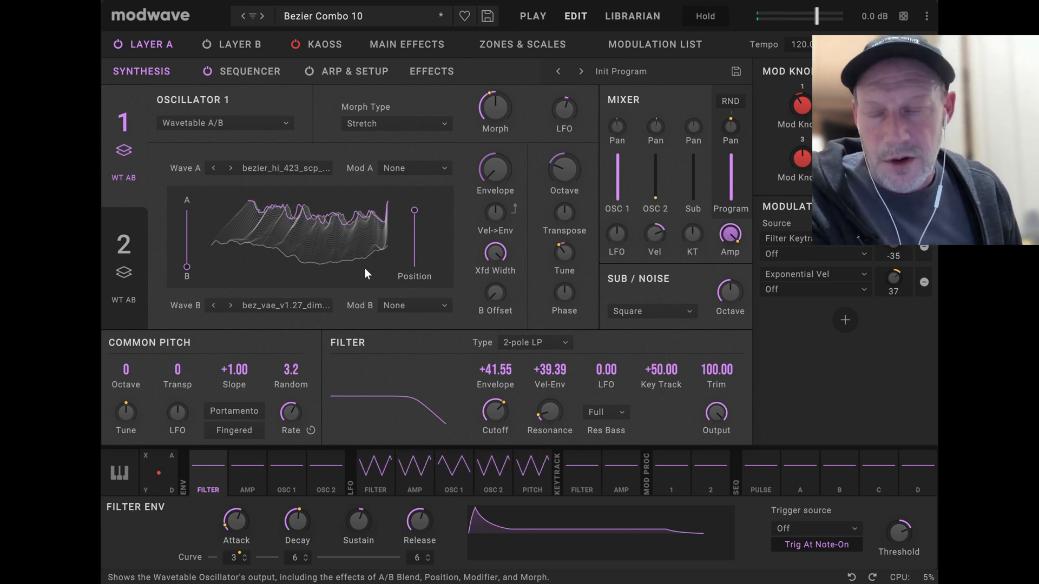
pyautogui.moveTo(191, 269)
pyautogui.moveTo(192, 270)
pyautogui.mouseDown()
pyautogui.moveTo(190, 185)
pyautogui.moveTo(193, 281)
pyautogui.moveTo(203, 216)
pyautogui.moveTo(197, 283)
pyautogui.mouseUp()
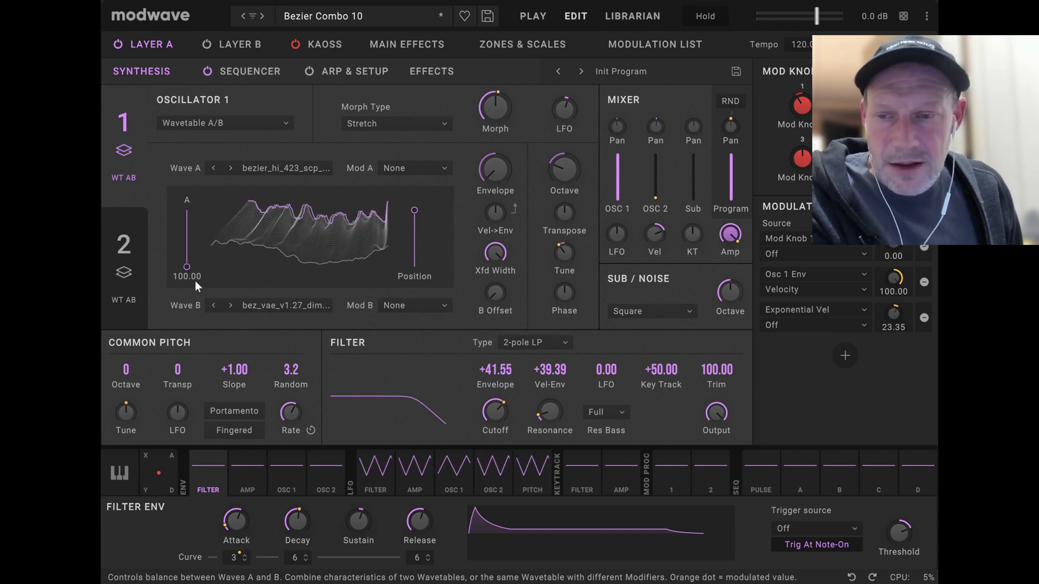
pyautogui.moveTo(188, 271); pyautogui.dragTo(199, 199)
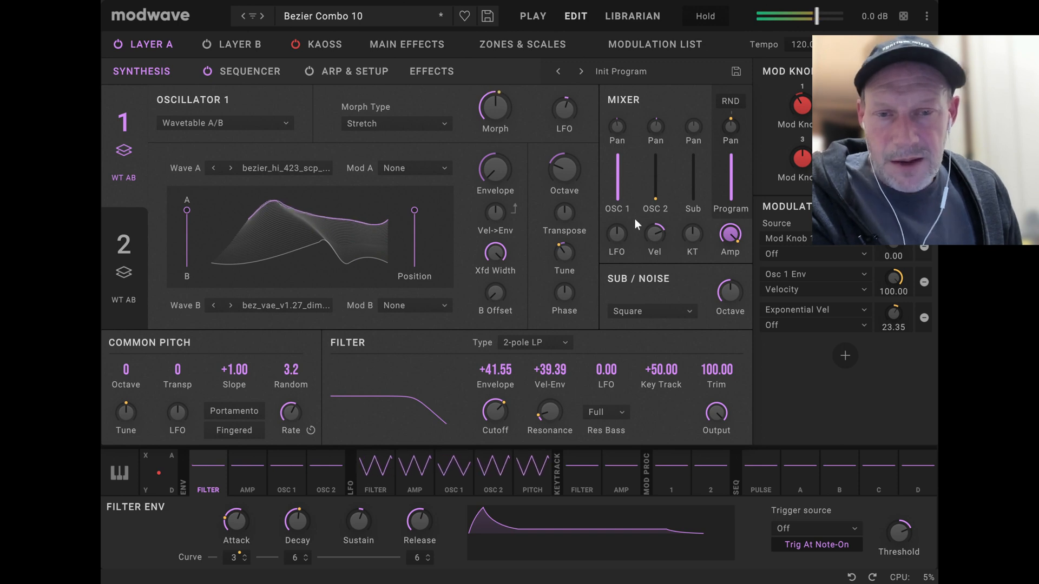
# Restore OSC 2's mixer level to about 62 and audition oscillator 2's A/B blend at Wave A and back at Wave B.
pyautogui.moveTo(656, 198); pyautogui.dragTo(664, 164)
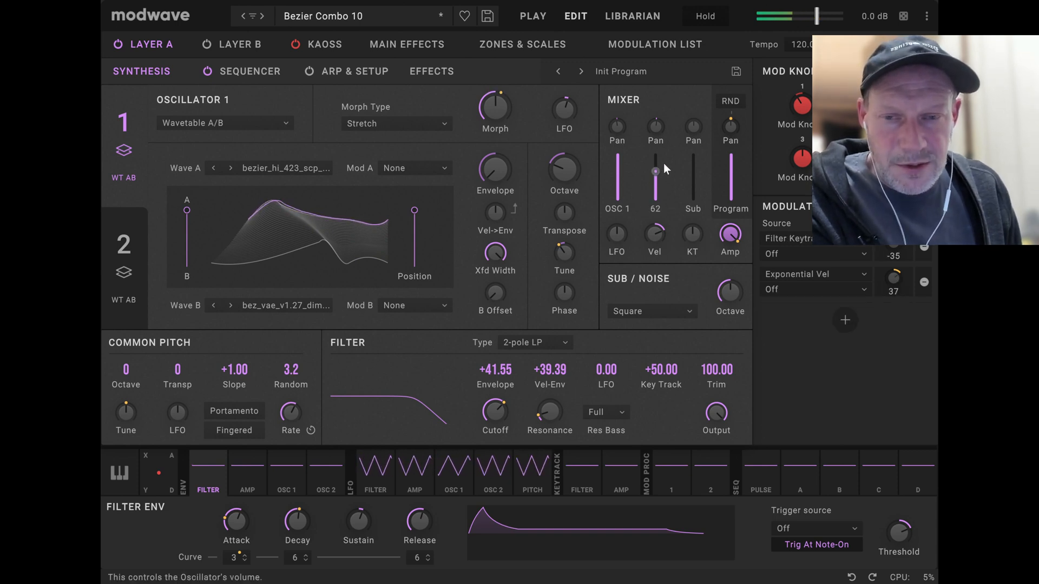
pyautogui.click(128, 242)
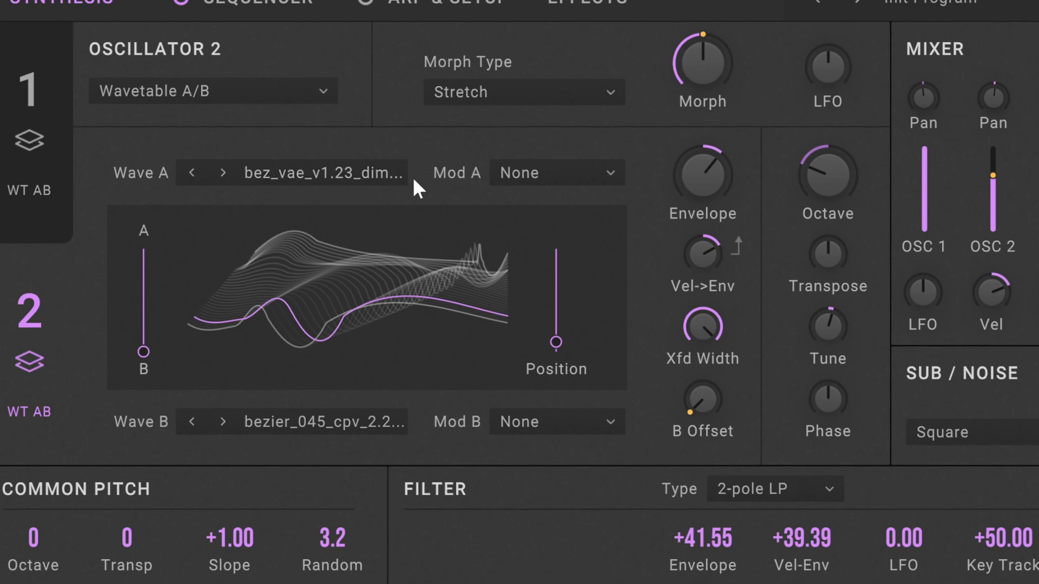
pyautogui.moveTo(146, 345); pyautogui.dragTo(158, 205)
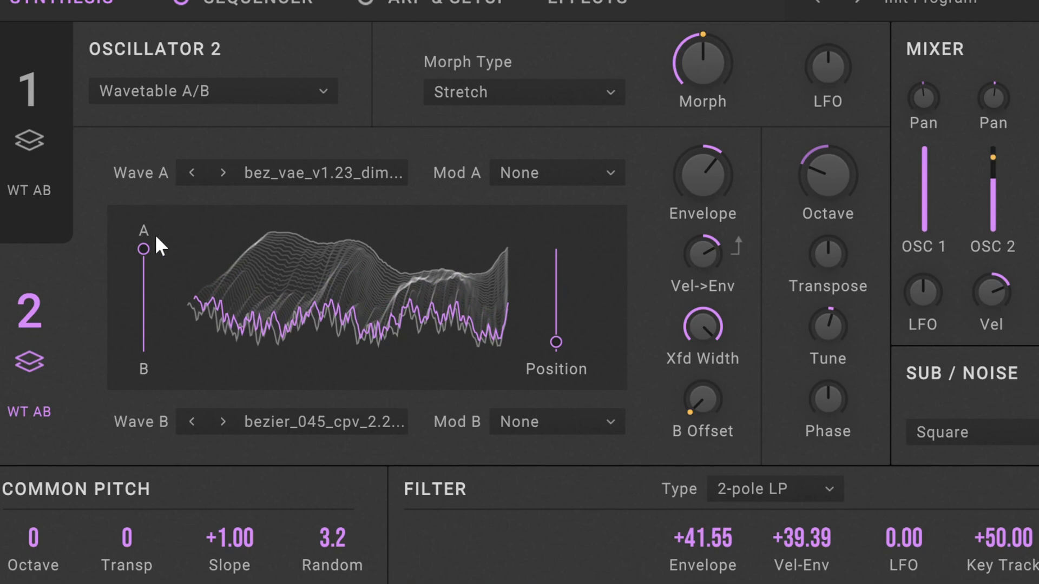
pyautogui.moveTo(147, 242); pyautogui.dragTo(105, 466)
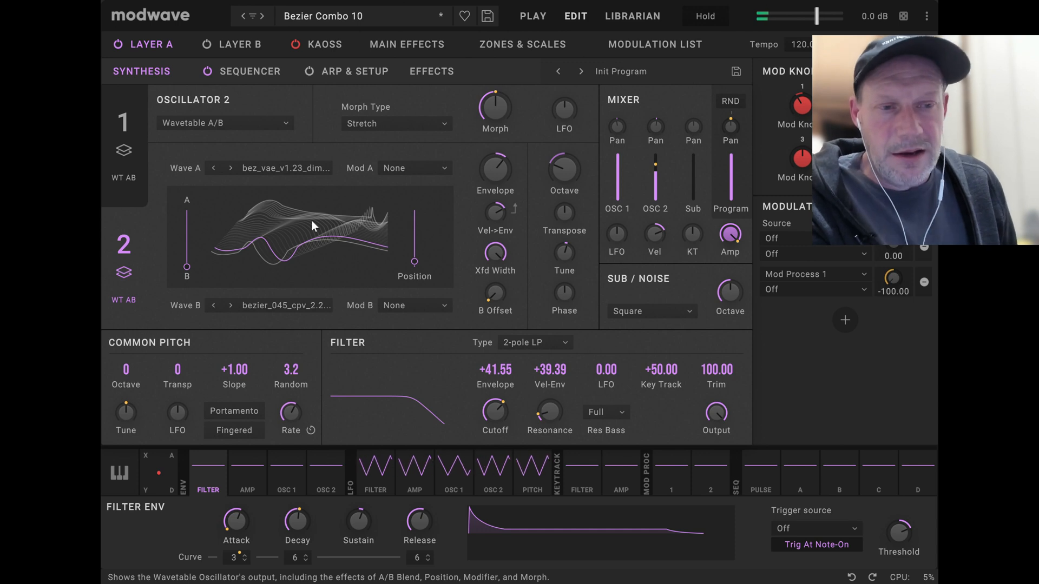
# Load the Bezier Combo 2 performance and show its layer overview.
pyautogui.click(262, 17)
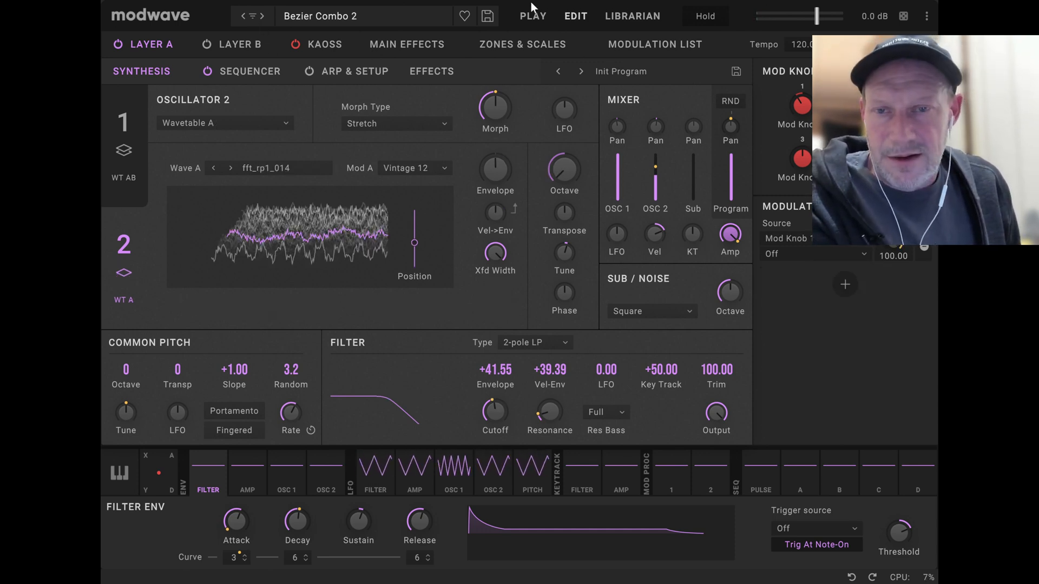
pyautogui.click(527, 18)
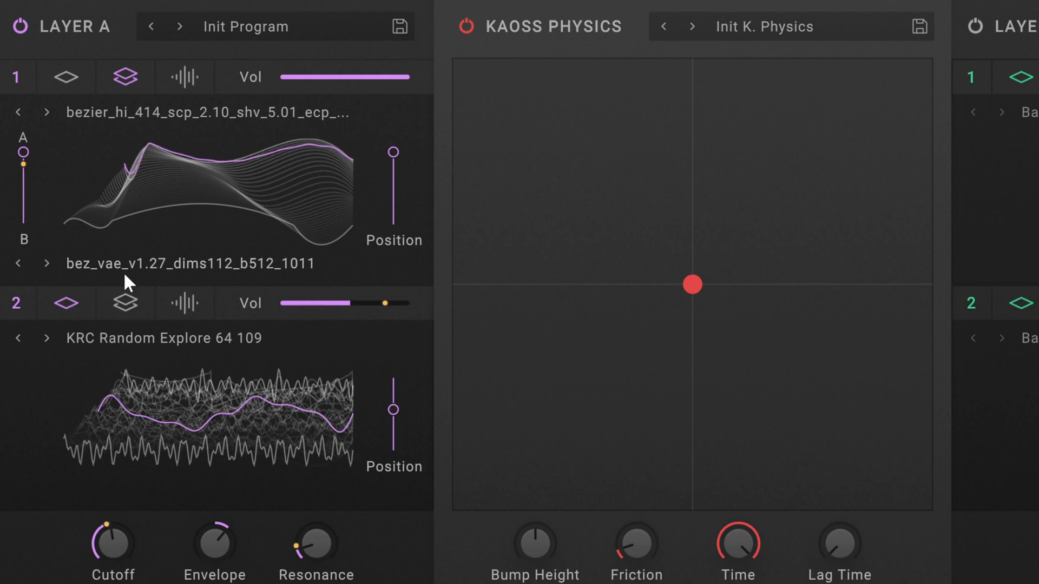
# Compare oscillator 1's Bezier wavetables in Layer A's overview by moving the A/B blend to 100 and back to 0.
pyautogui.moveTo(26, 159)
pyautogui.moveTo(25, 154); pyautogui.dragTo(25, 284)
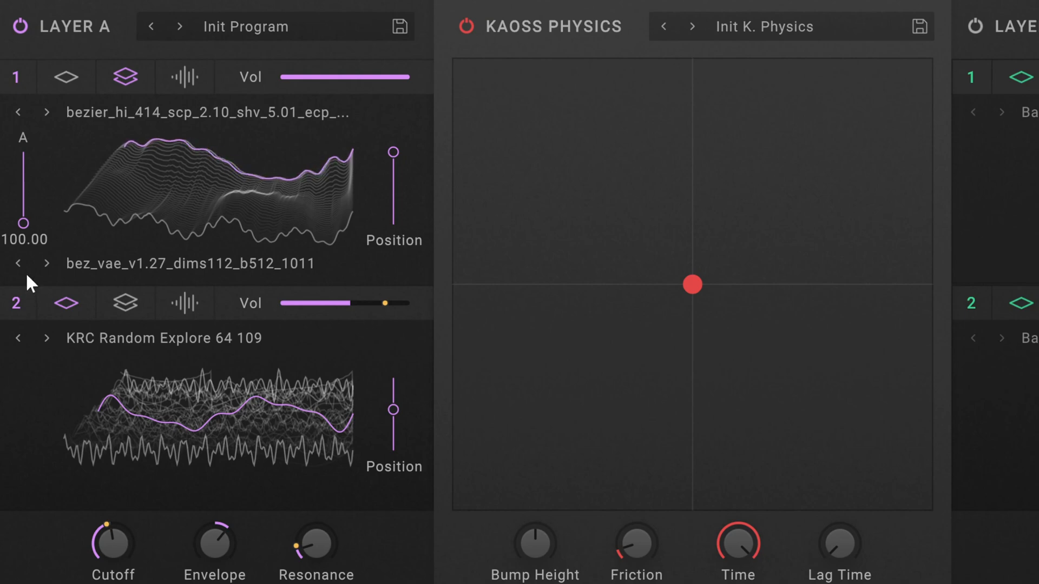
pyautogui.moveTo(26, 265); pyautogui.dragTo(27, 93)
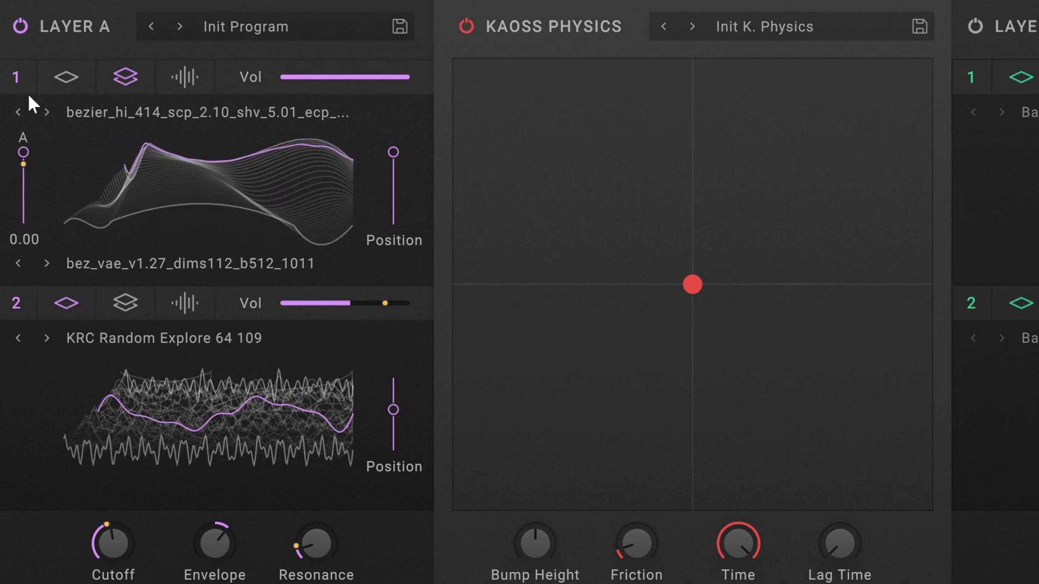
pyautogui.moveTo(30, 153); pyautogui.dragTo(41, 72)
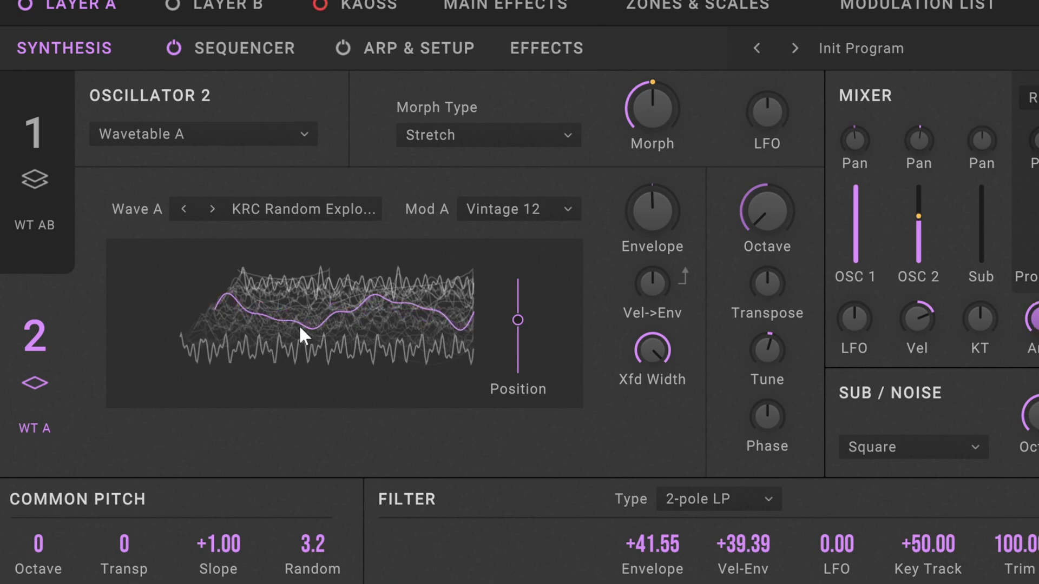
# Audition oscillator 2's KRC Random Explore wavetable by raising its Position to about 70 and lowering it to about 39.
pyautogui.moveTo(526, 319); pyautogui.dragTo(512, 301)
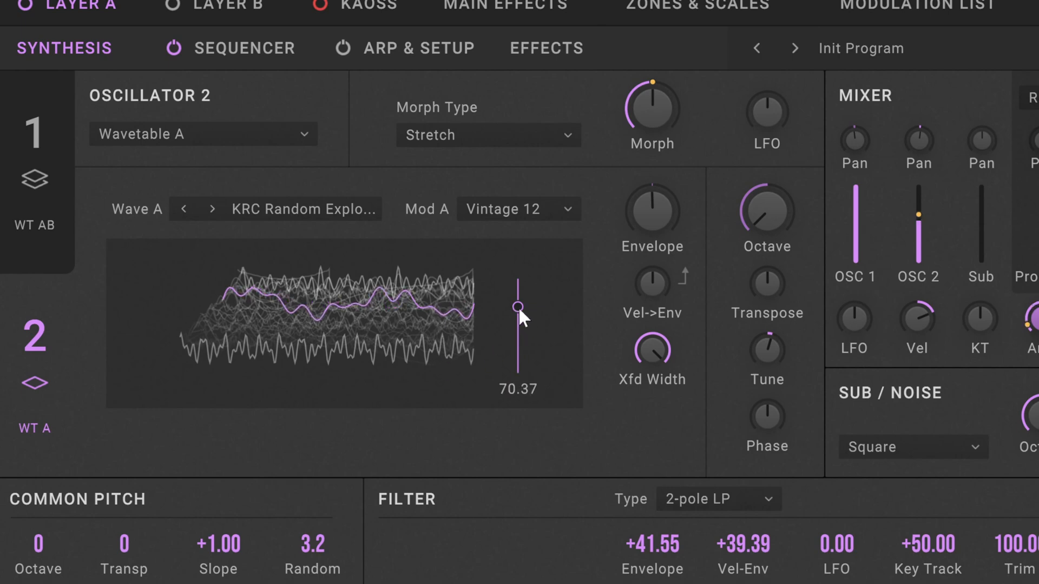
pyautogui.moveTo(515, 304); pyautogui.dragTo(514, 342)
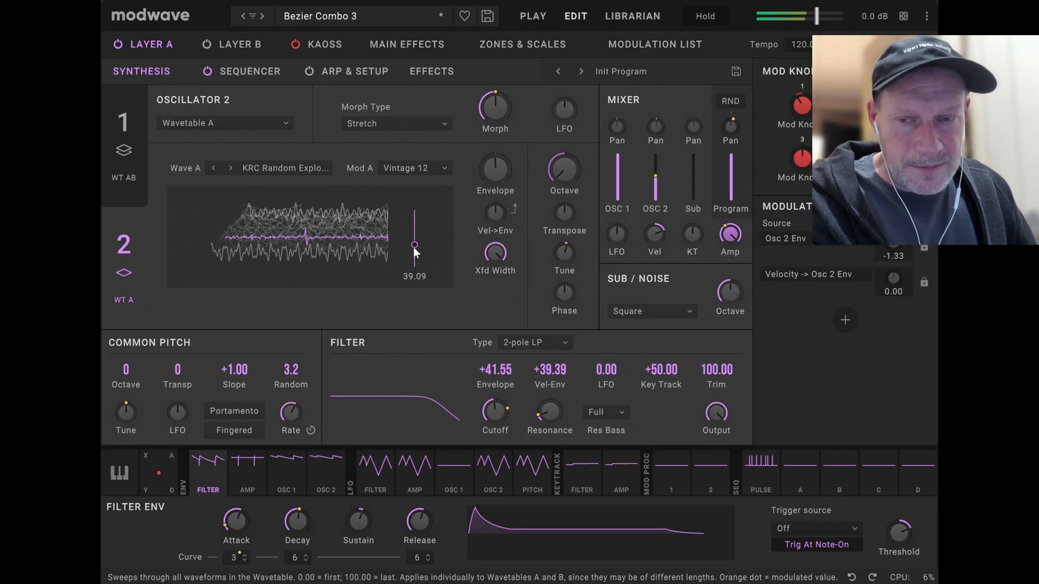
# Step oscillator 1's Wave A forward through the Bezier wavetables to bezier_hi_424, auditioning each one.
pyautogui.click(125, 126)
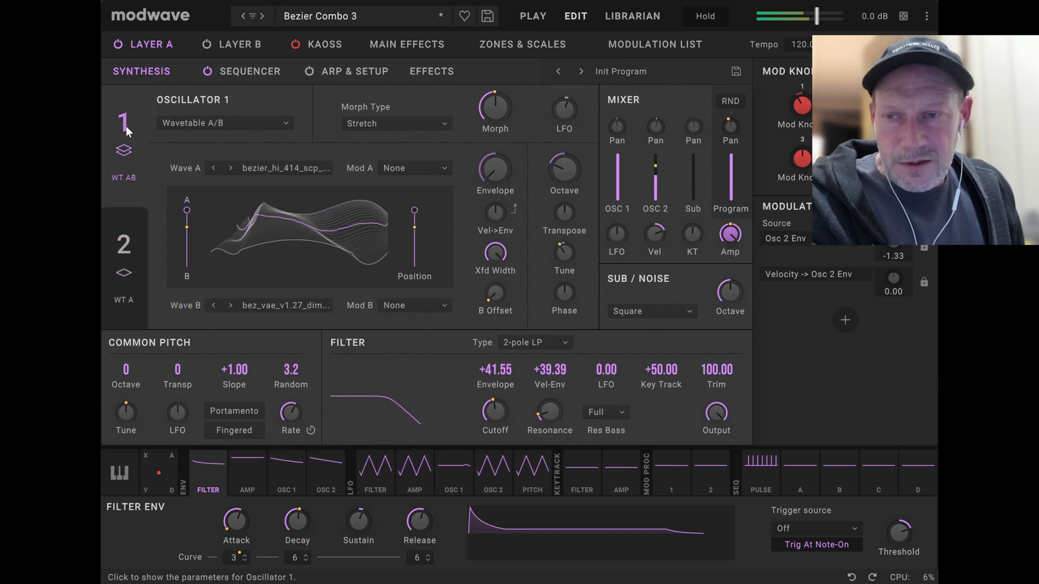
pyautogui.click(230, 168)
pyautogui.click(230, 168)
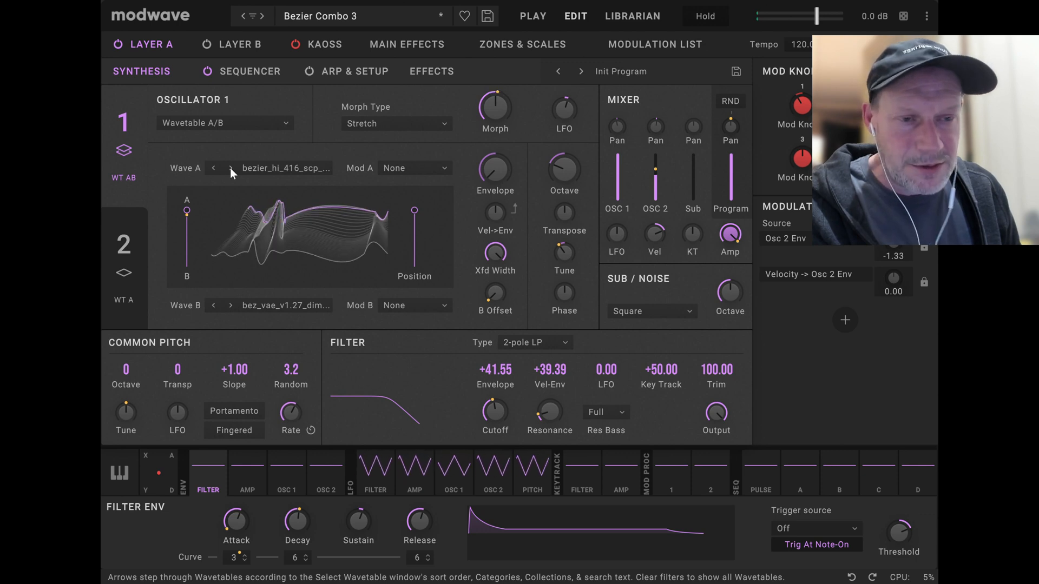
pyautogui.click(231, 168)
pyautogui.click(231, 168)
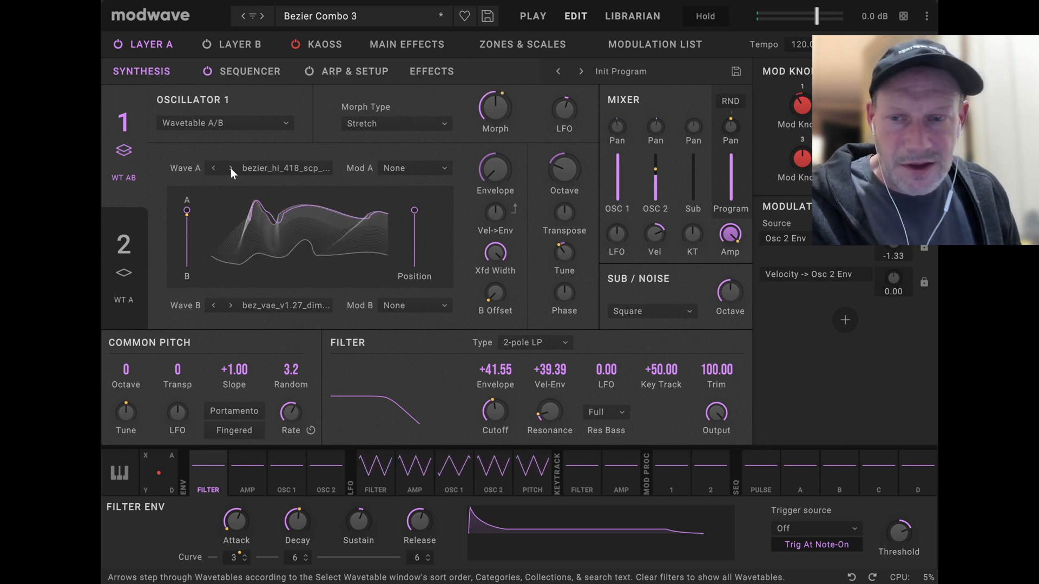
pyautogui.click(230, 168)
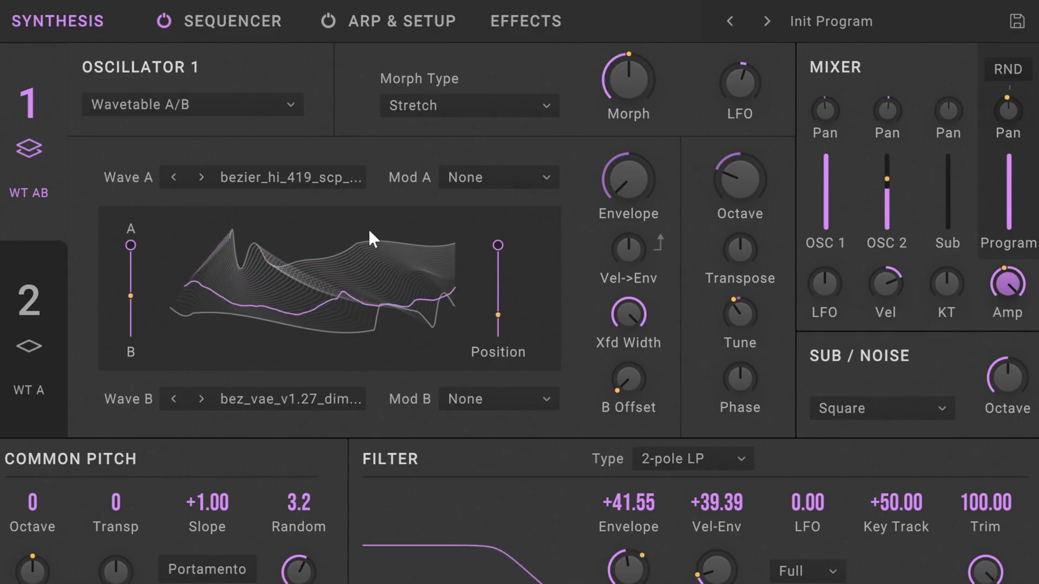
pyautogui.click(198, 174)
pyautogui.click(198, 175)
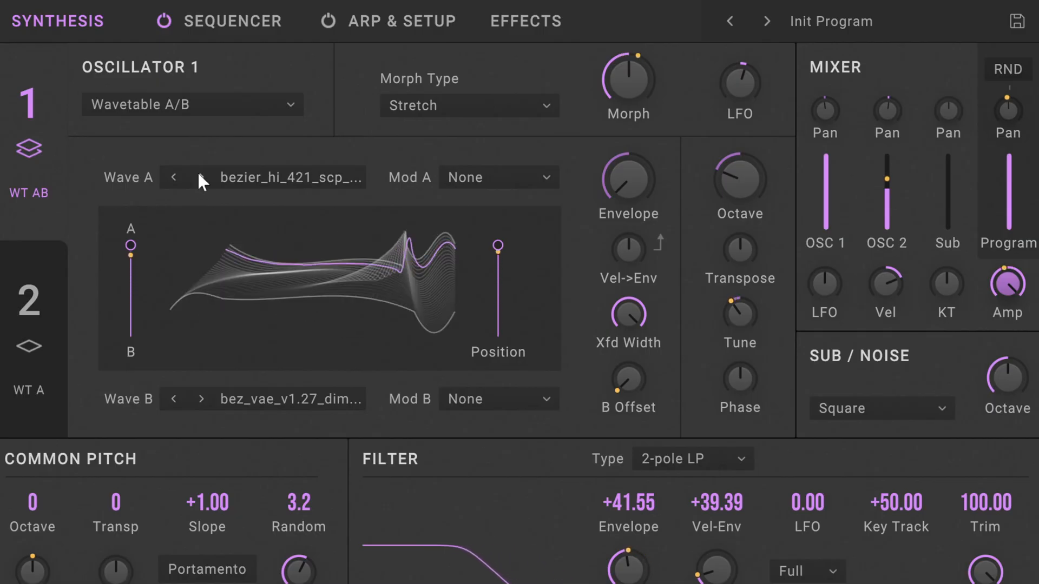
pyautogui.click(198, 174)
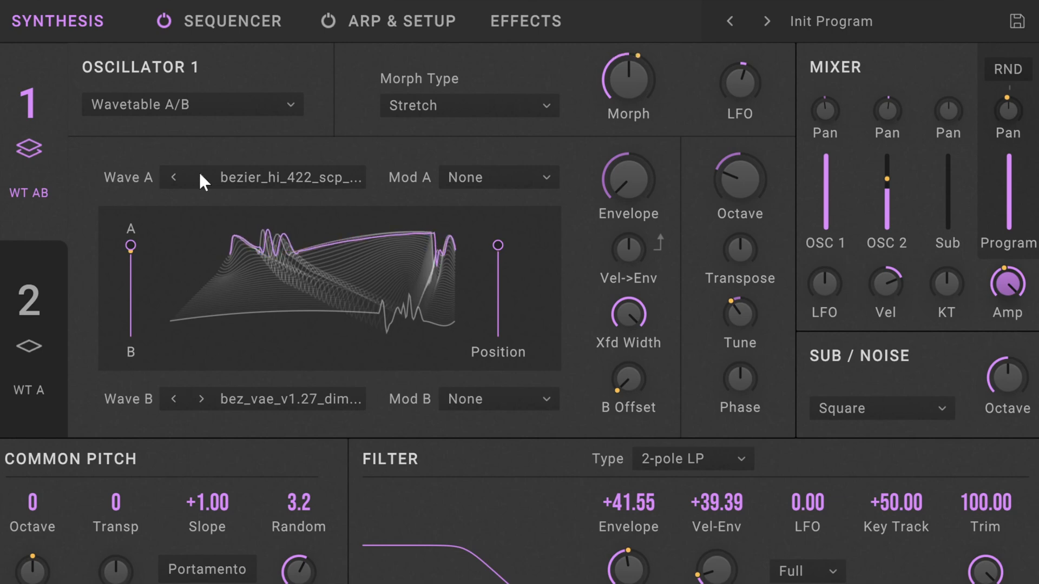
pyautogui.click(200, 174)
pyautogui.click(200, 174)
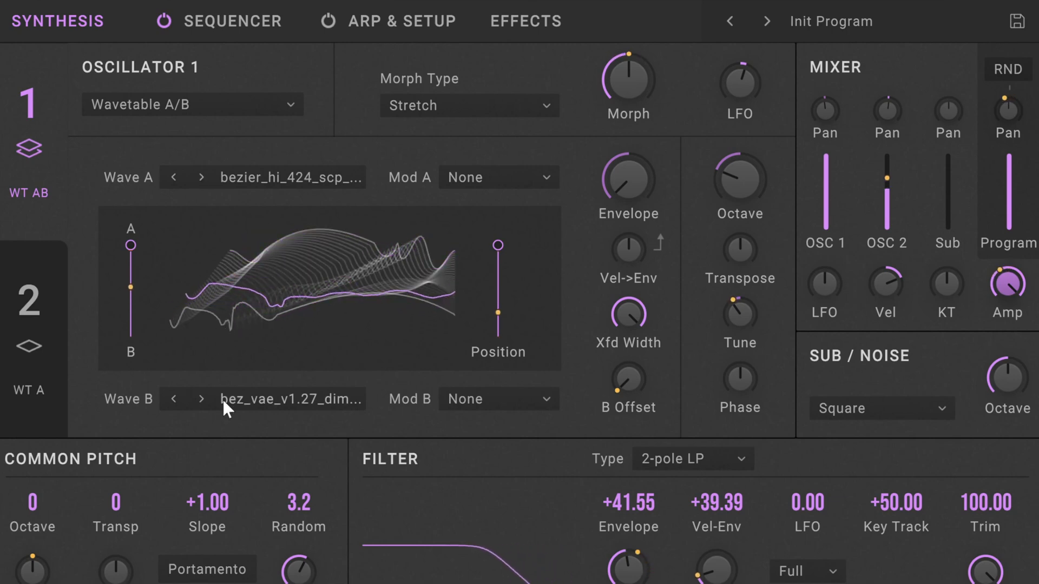
# Advance oscillator 1's Wave B to bez_vae_v1.27_dims112_b512_1022, auditioning it with the blend fully at B before returning the blend to A.
pyautogui.moveTo(133, 253); pyautogui.dragTo(141, 433)
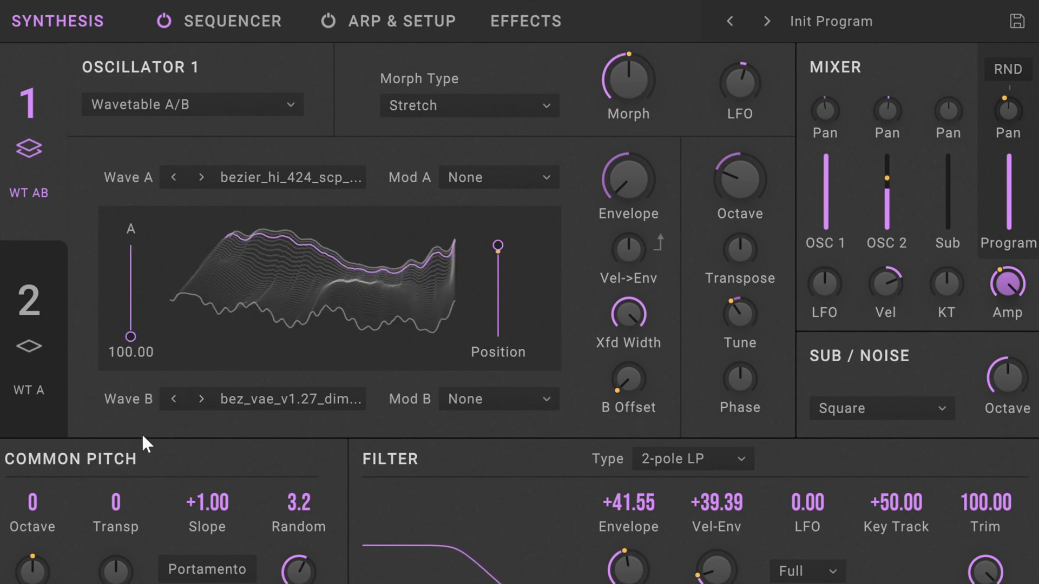
pyautogui.click(201, 397)
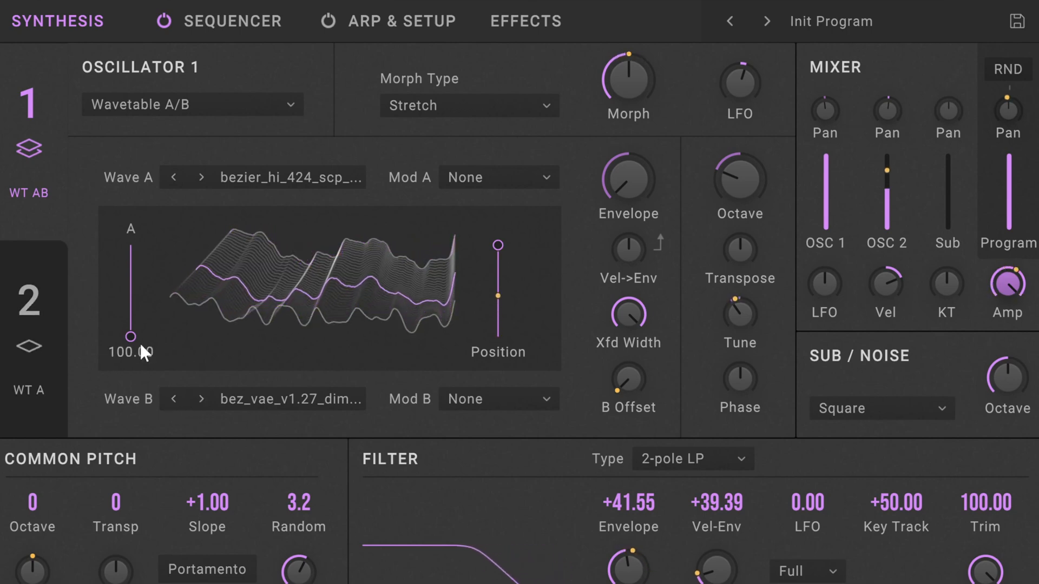
pyautogui.moveTo(130, 339); pyautogui.dragTo(130, 246)
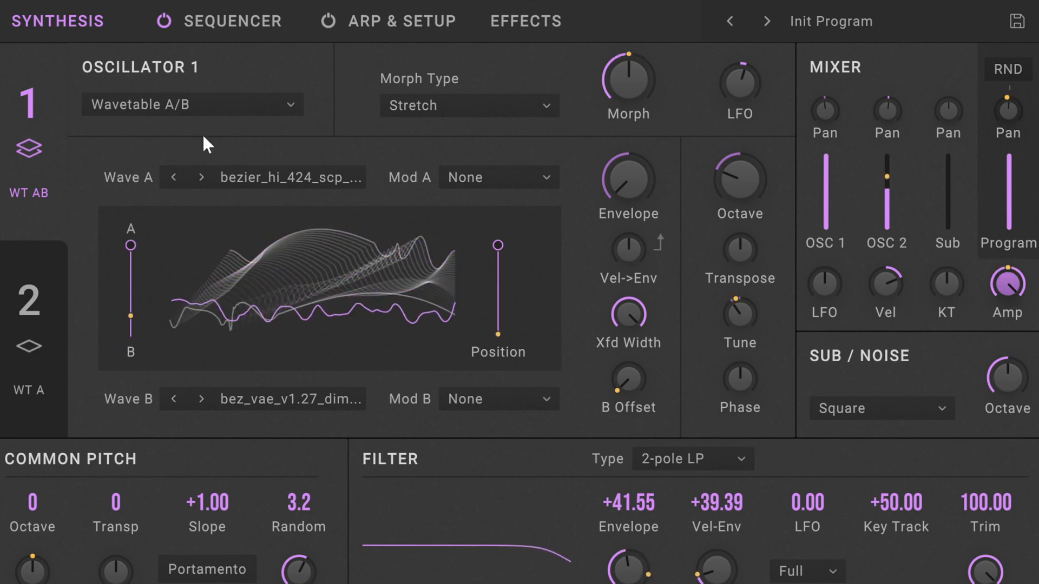
# Advance oscillator 2's Wave A to KRC Random Explore 64 11 and review both oscillators in the layer overview.
pyautogui.click(29, 300)
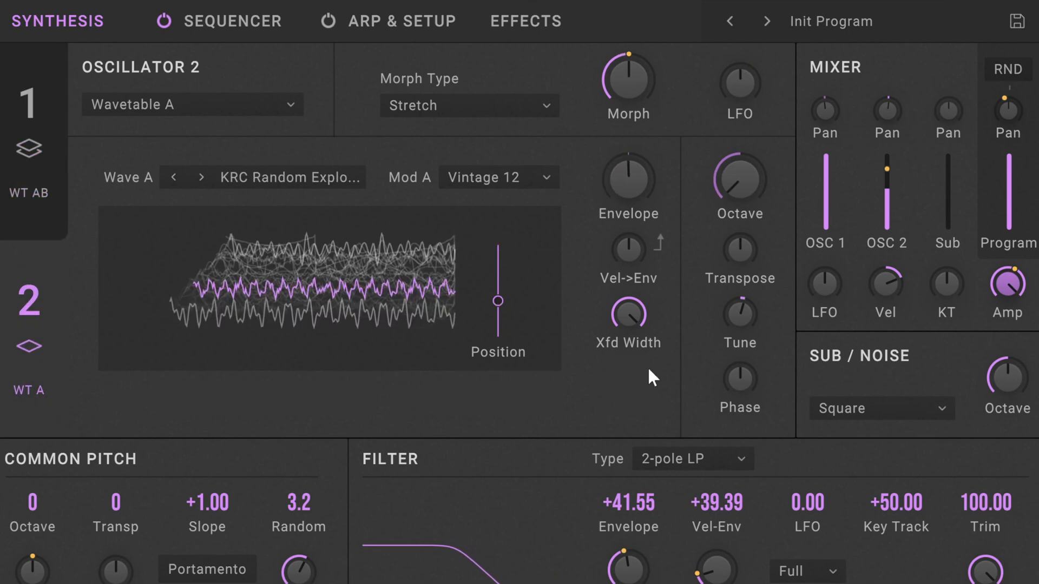
pyautogui.click(203, 176)
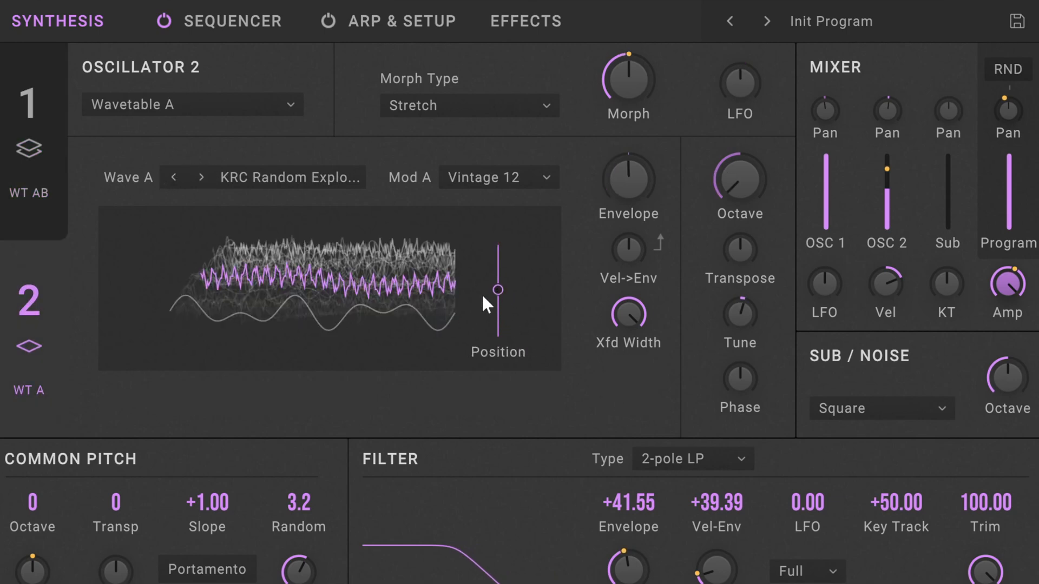
pyautogui.moveTo(493, 292)
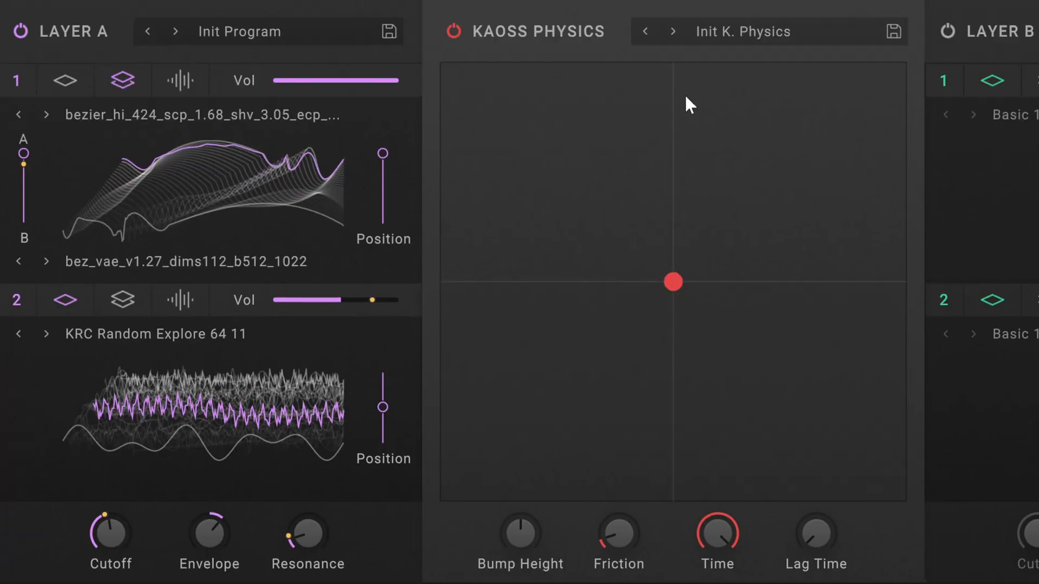
pyautogui.moveTo(407, 236)
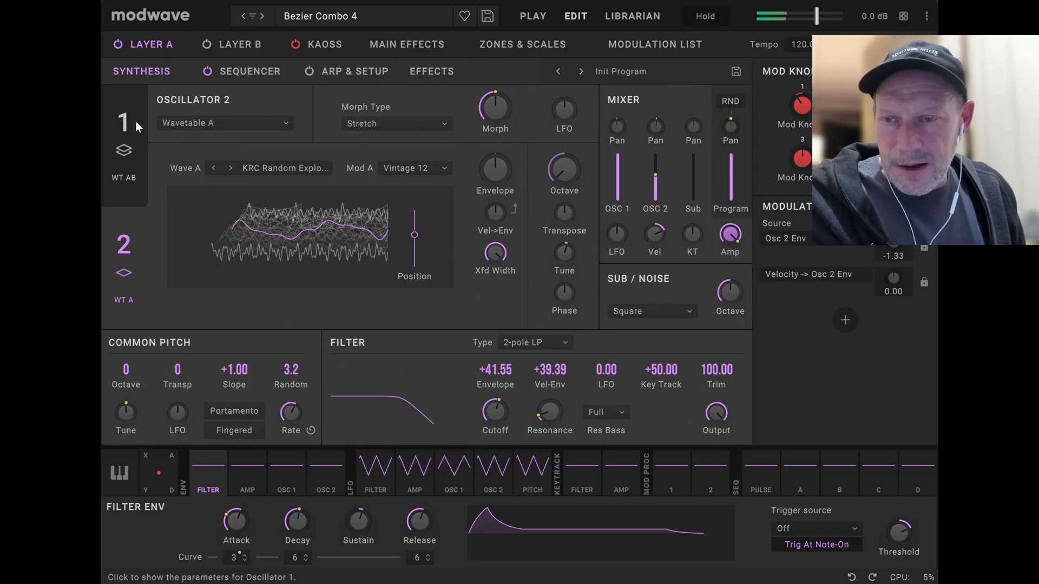
# Blend oscillator 1 of Bezier Combo 4 fully to Wave B and set its wavetable Position to about 52.
pyautogui.click(134, 121)
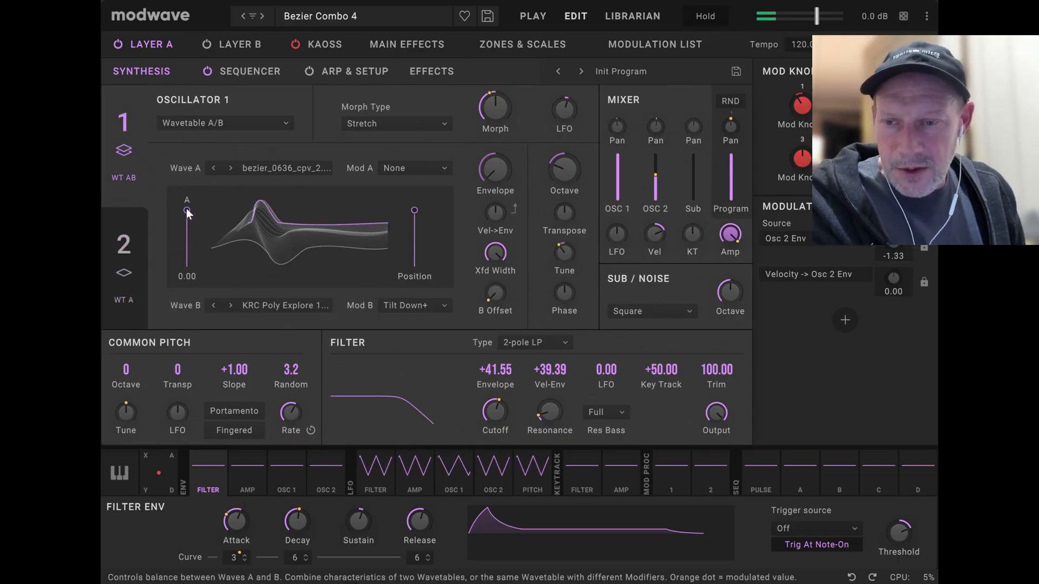
pyautogui.moveTo(186, 210); pyautogui.dragTo(190, 294)
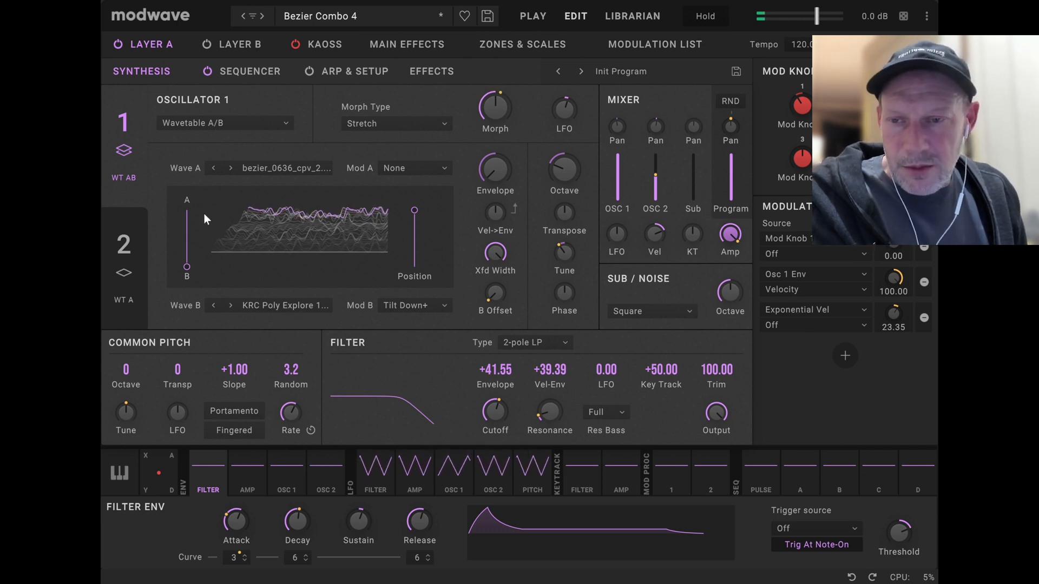
pyautogui.moveTo(414, 211); pyautogui.dragTo(414, 238)
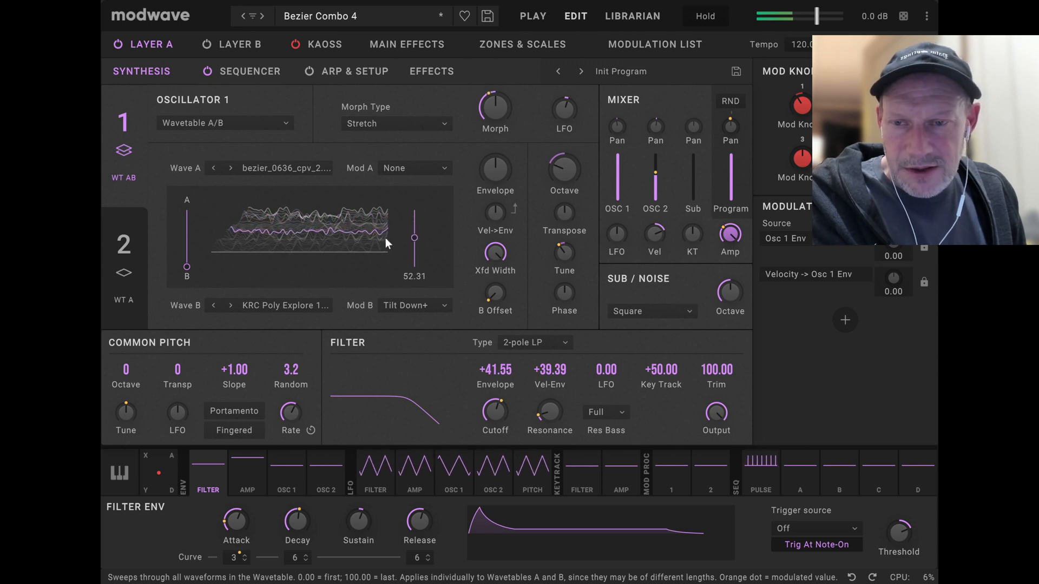
# Advance oscillator 1's Wave B to the next KRC Poly Explore wavetable and sweep its Position, ending at about 30.5.
pyautogui.click(229, 305)
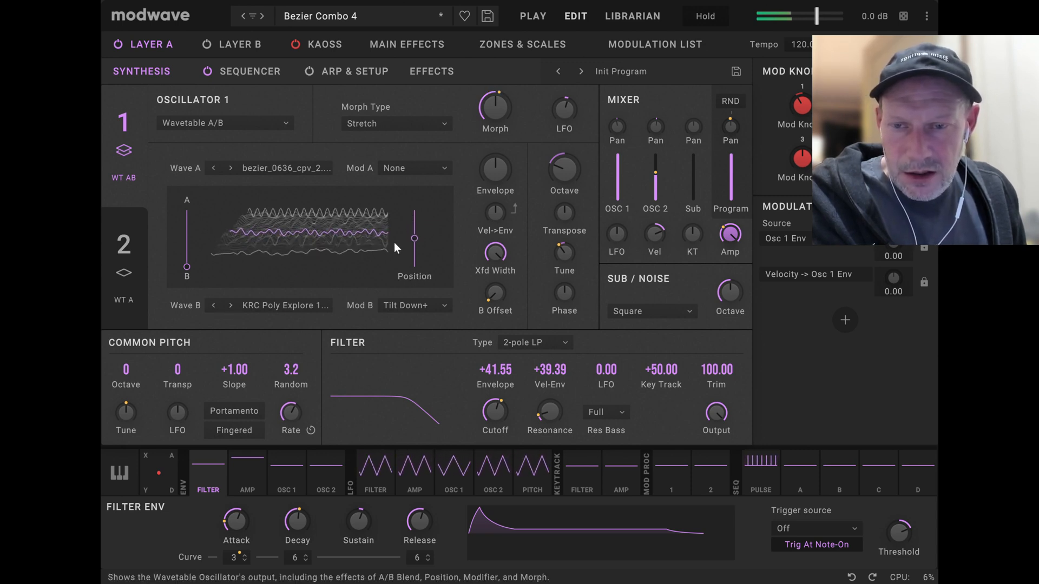
pyautogui.moveTo(410, 236); pyautogui.dragTo(432, 219)
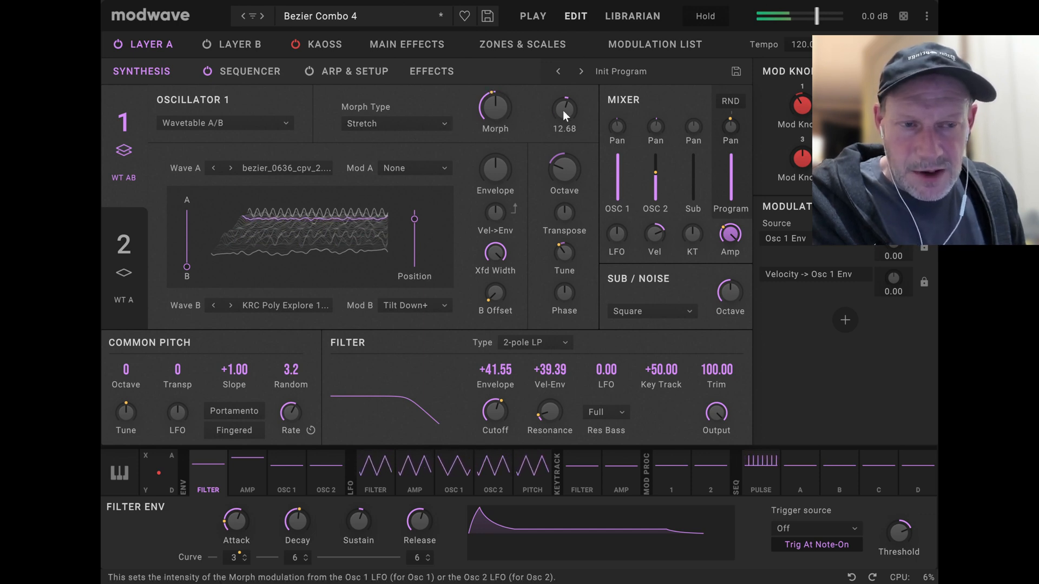
pyautogui.moveTo(413, 222); pyautogui.dragTo(410, 255)
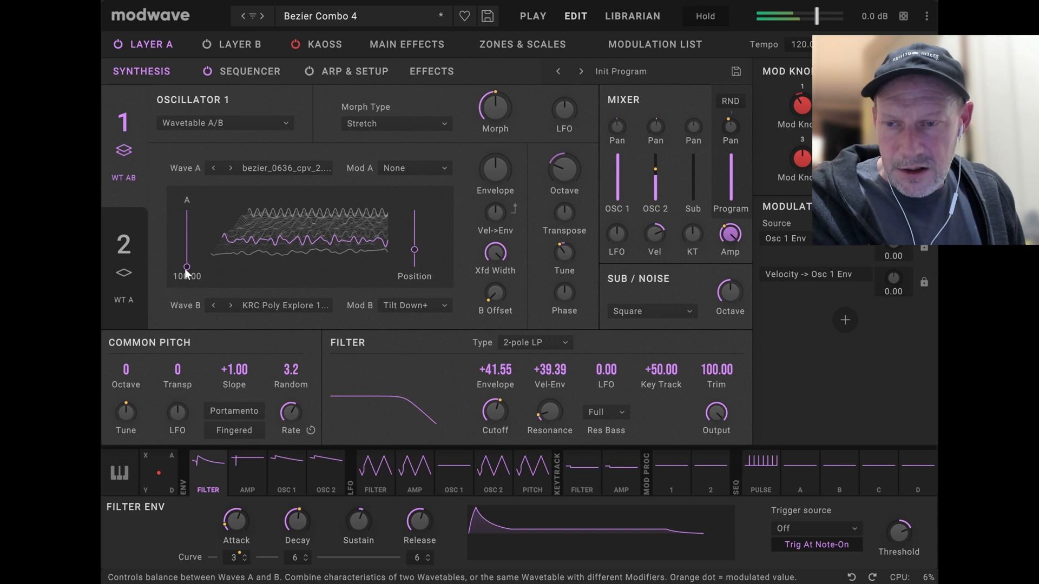
# Return oscillator 1's blend fully to Wave A and raise its Envelope amount for Bezier Combo 4.
pyautogui.moveTo(185, 272); pyautogui.dragTo(213, 160)
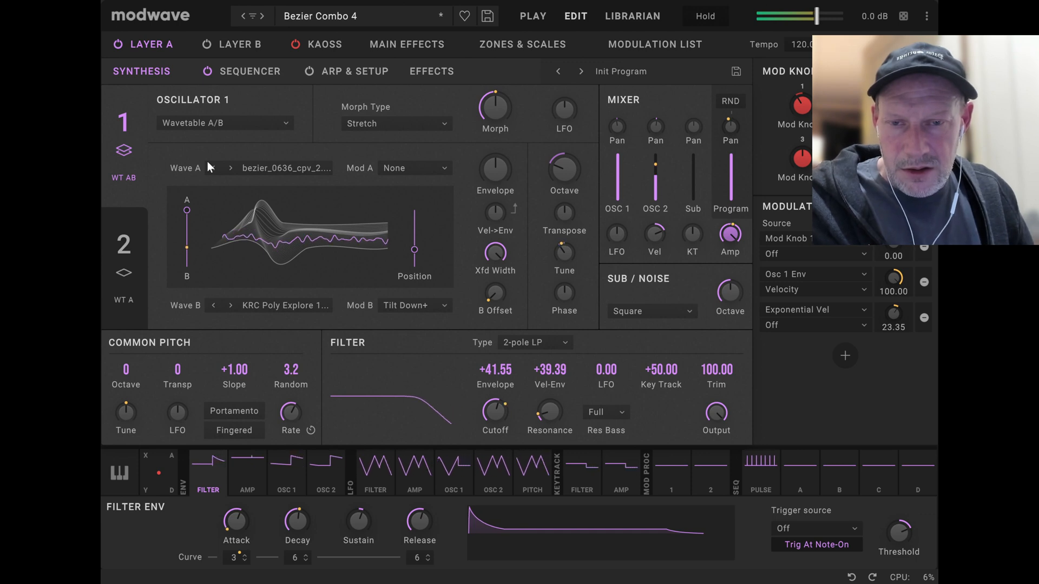
pyautogui.click(499, 170)
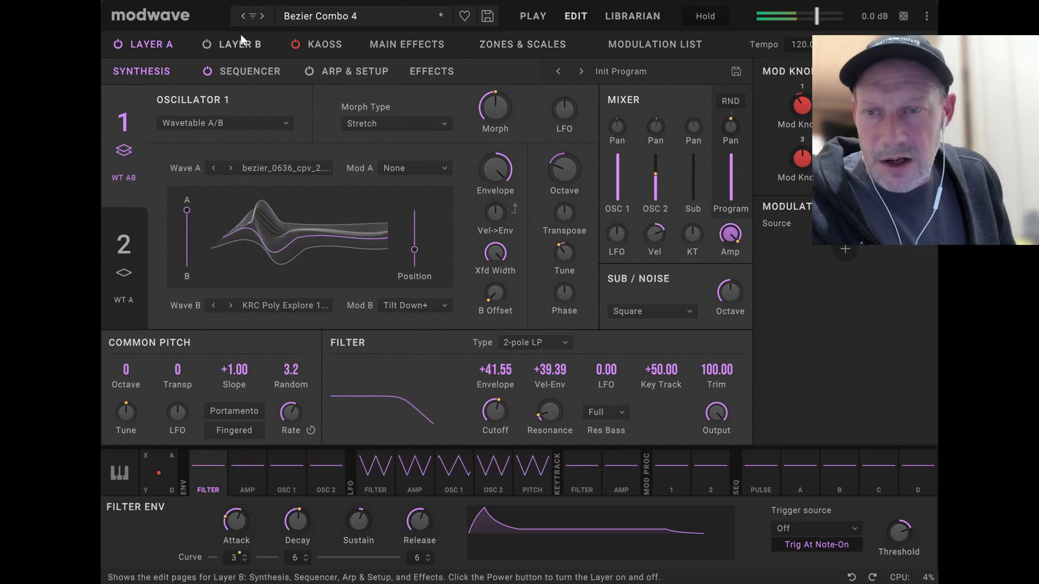
# Step through the performances from Bezier Combo 5 to Bezier Combo 8, auditioning them and switching to the Play overview after Combo 6.
pyautogui.click(262, 16)
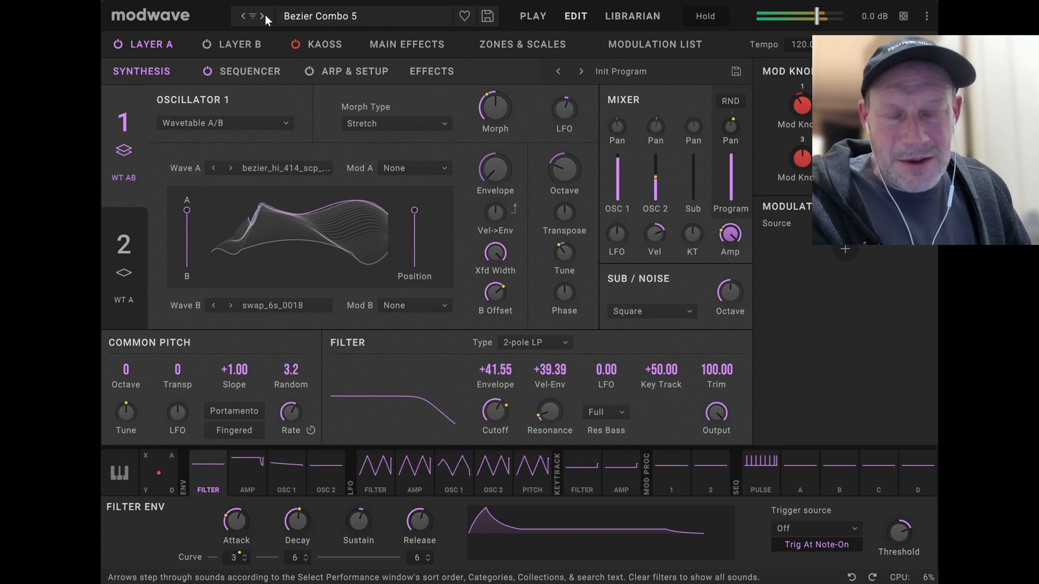
pyautogui.click(263, 15)
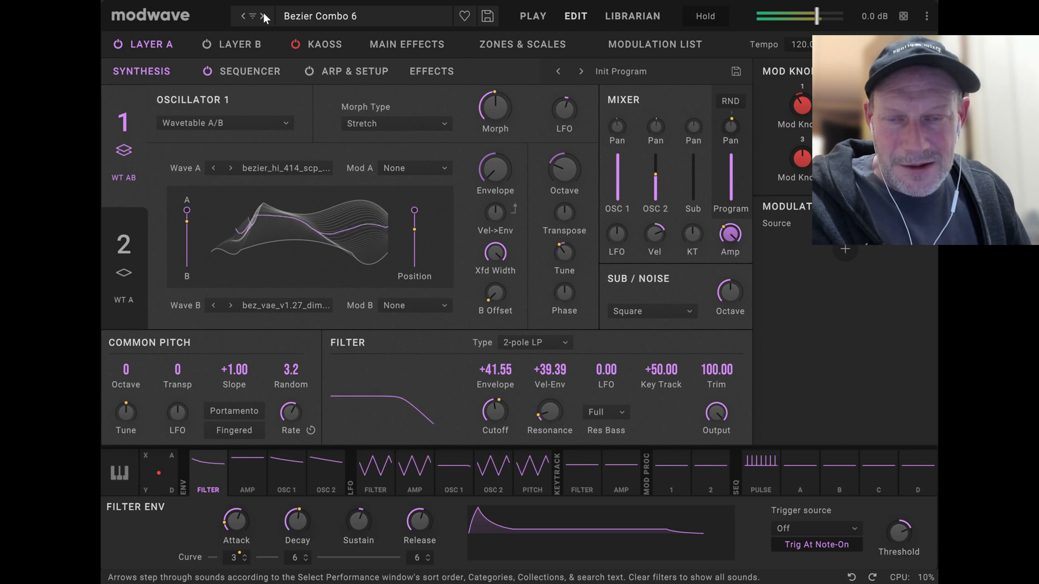
pyautogui.click(534, 18)
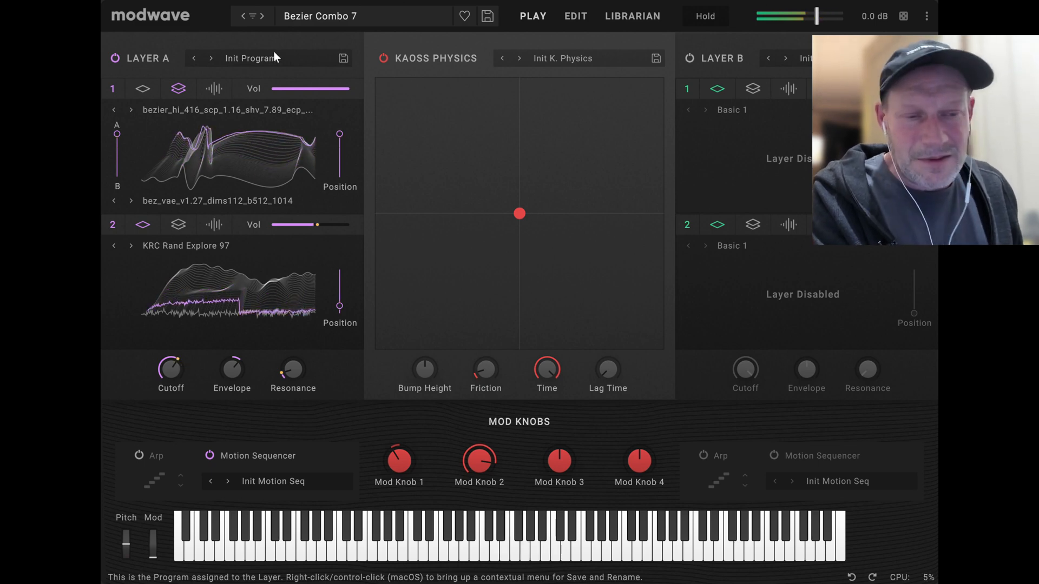
pyautogui.click(262, 17)
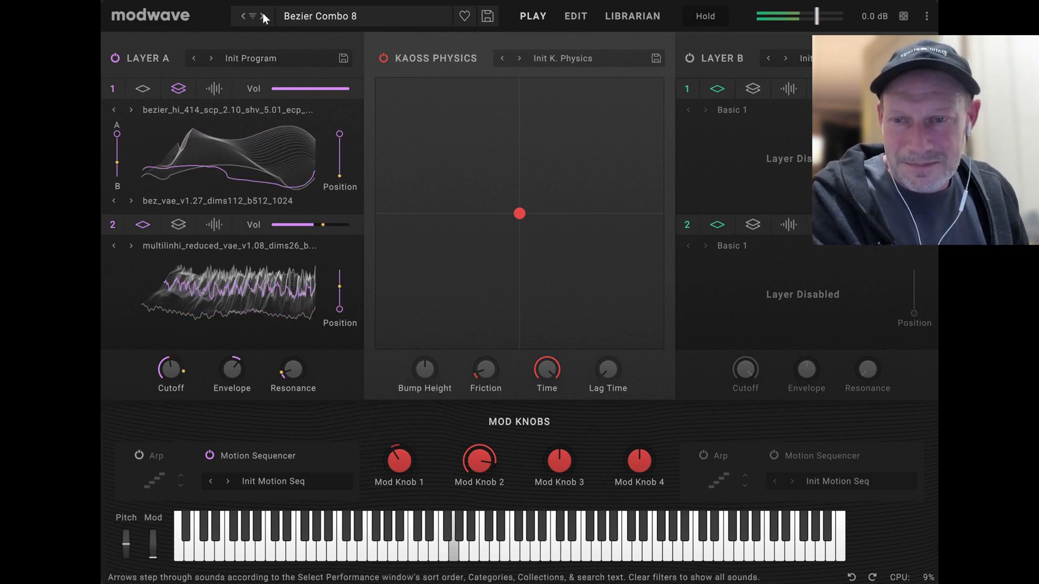